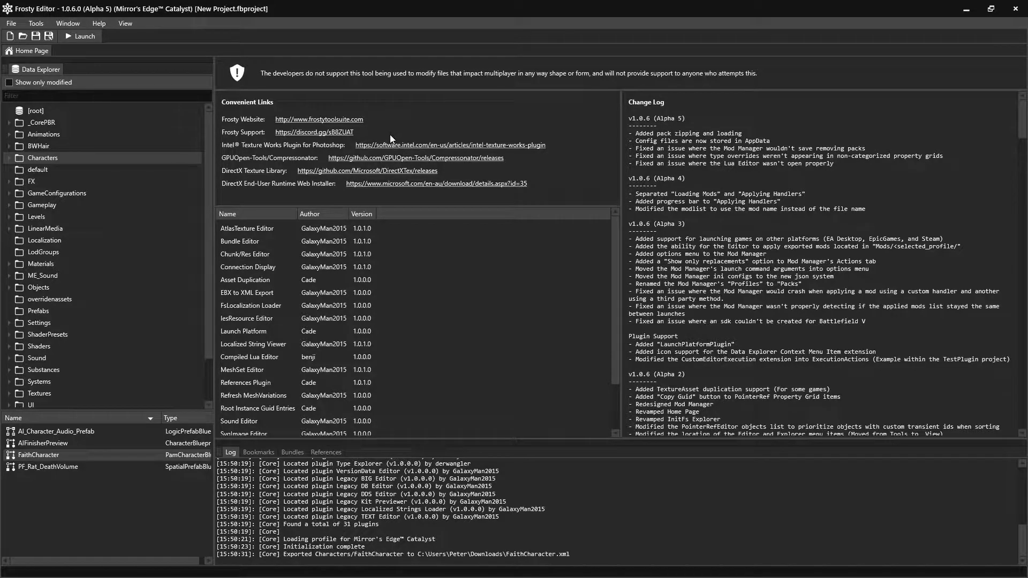
Filter the assets by type:uiwidgetblueprint and open HudScreenRoot from the RootWidgets folder.
left_click(96, 96)
type("type:uiwidgetblueprint")
key("Return")
left_click(60, 241)
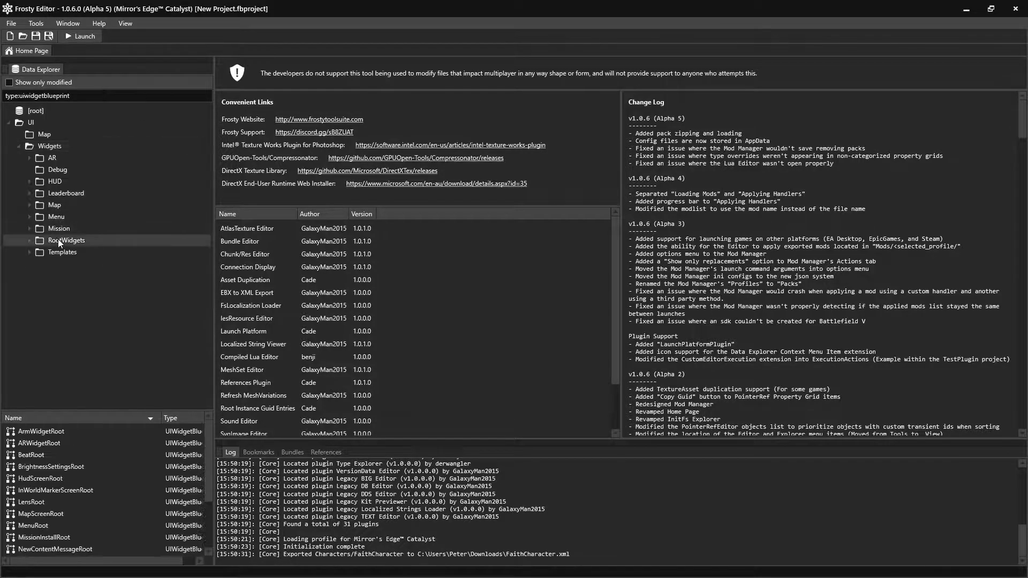
double_click(37, 479)
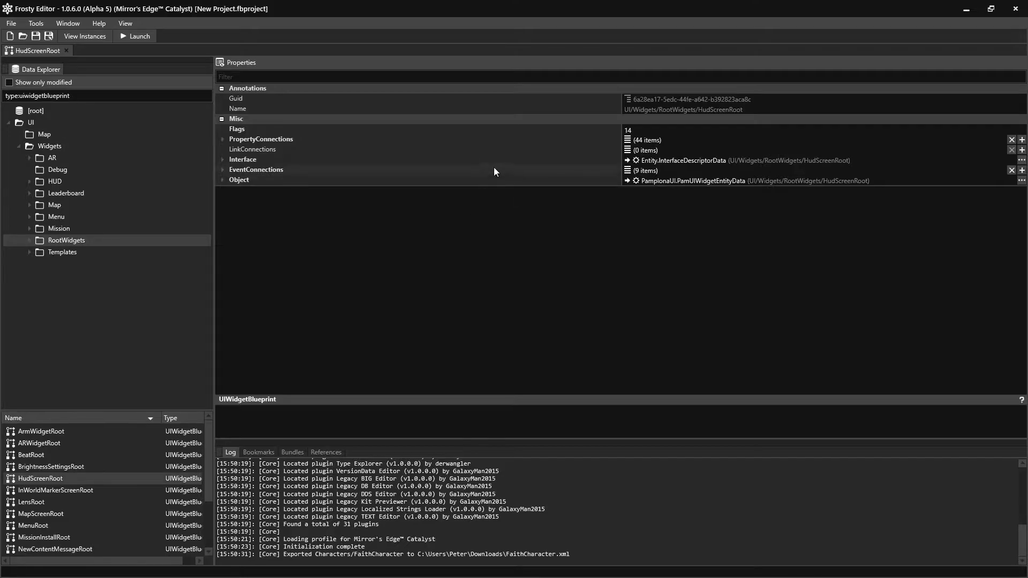
Examine the HudScreenRoot object's properties, including its Components list and the blueprint's PropertyConnections.
double_click(489, 180)
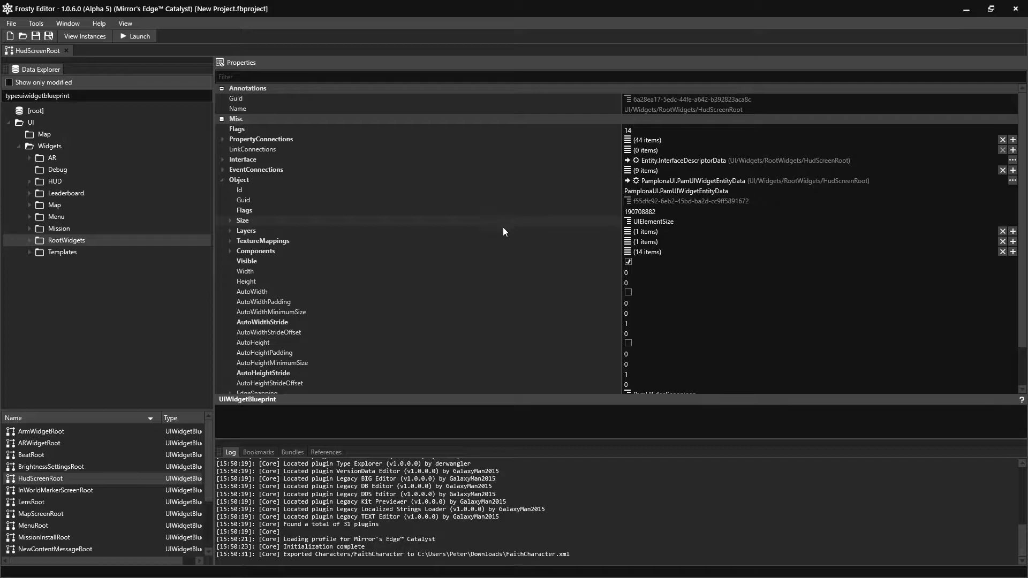
left_click(230, 251)
scroll(329, 239, "down", 3)
scroll(329, 239, "up", 3)
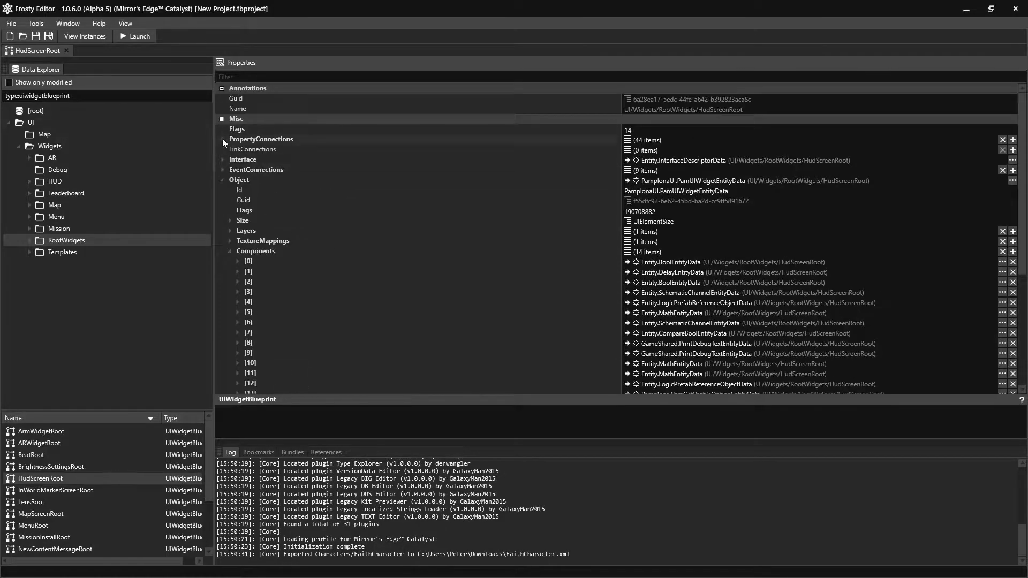
left_click(223, 139)
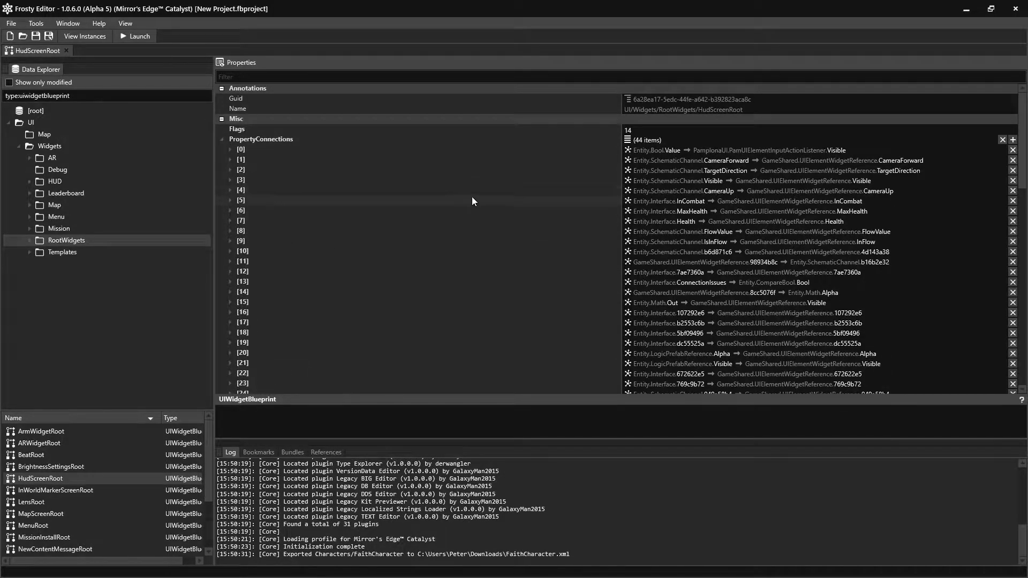
left_click(222, 139)
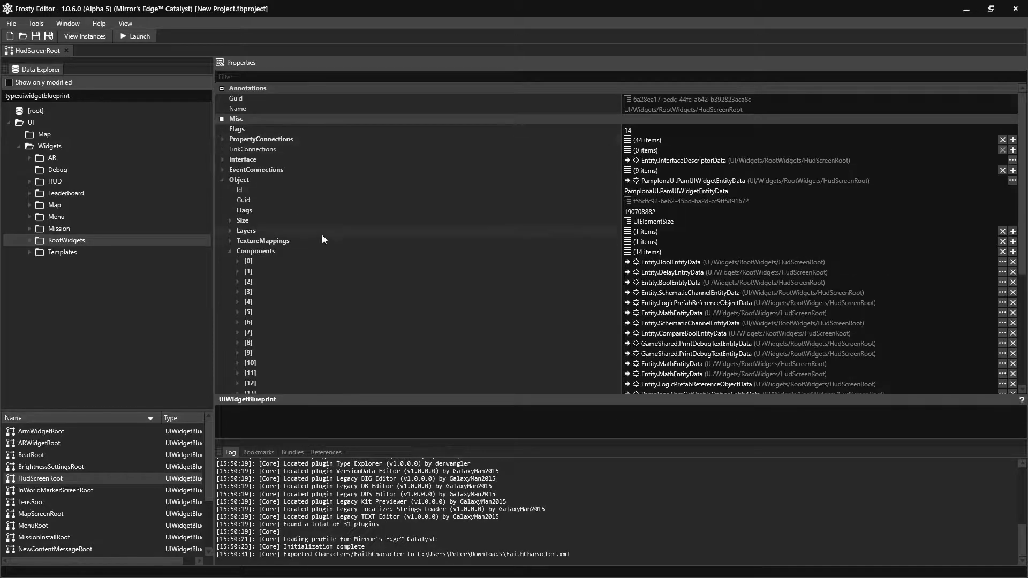
scroll(289, 249, "down", 1)
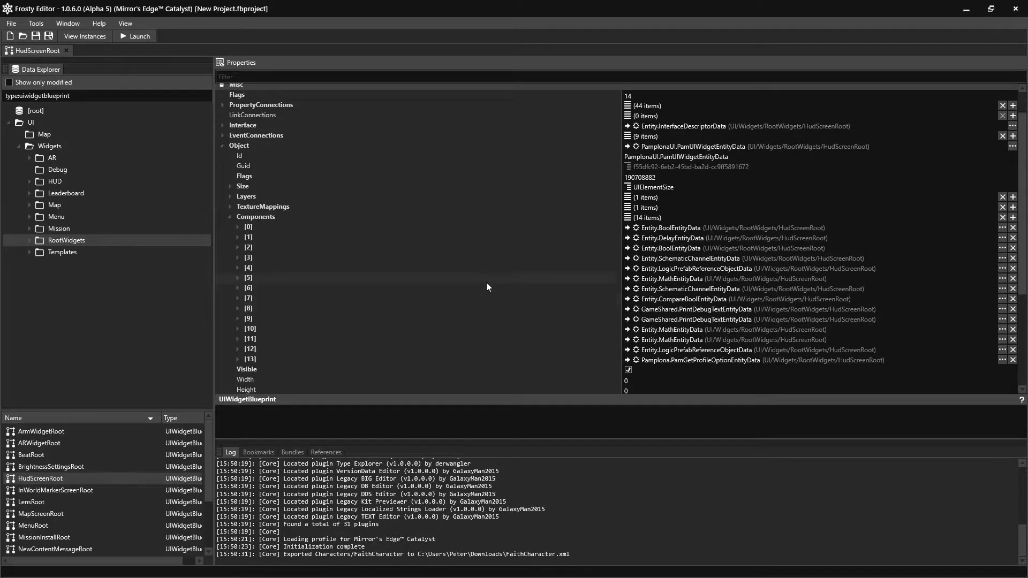
scroll(487, 280, "down", 2)
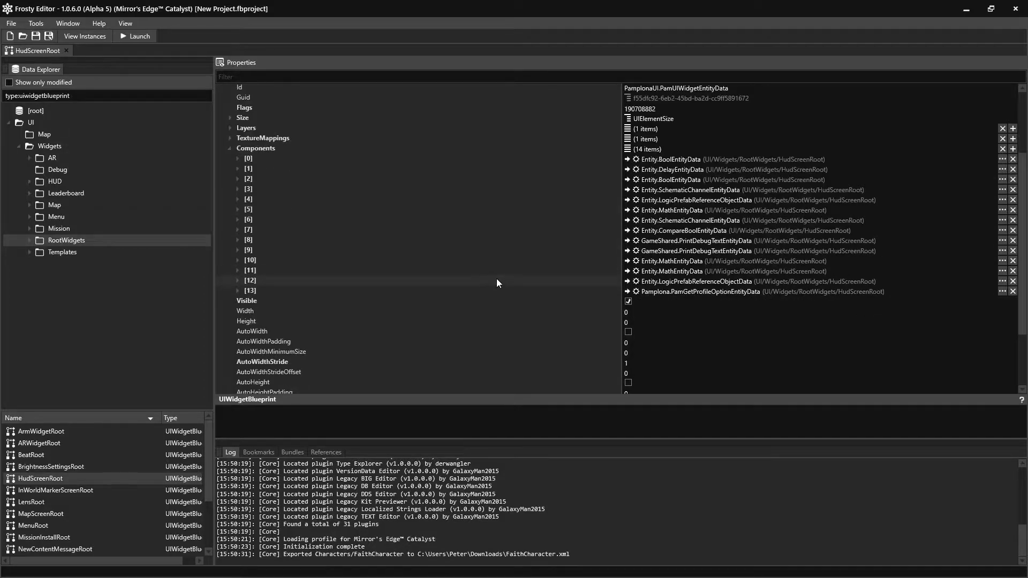
scroll(496, 278, "down", 3)
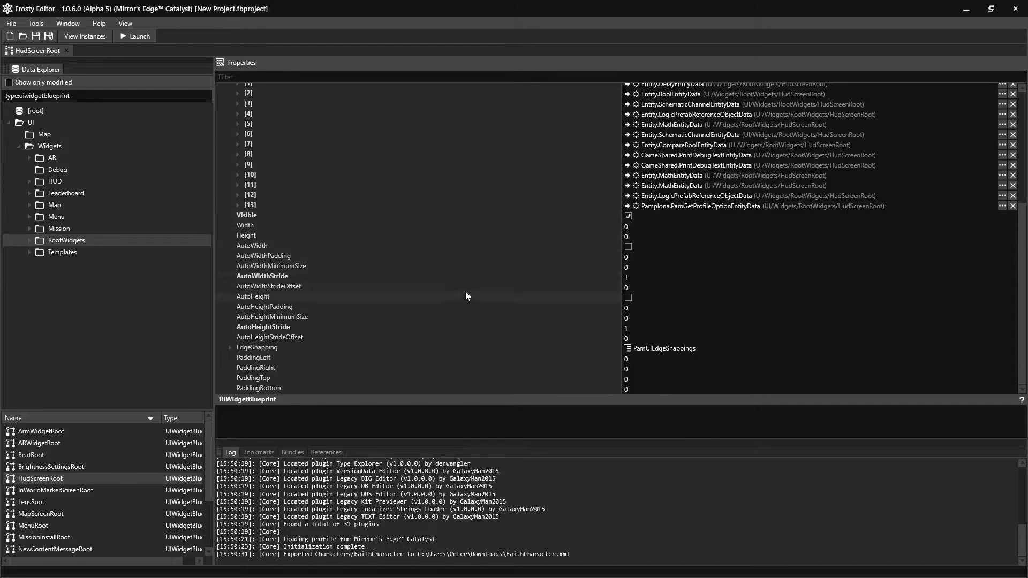
scroll(381, 218, "up", 4)
scroll(271, 219, "up", 1)
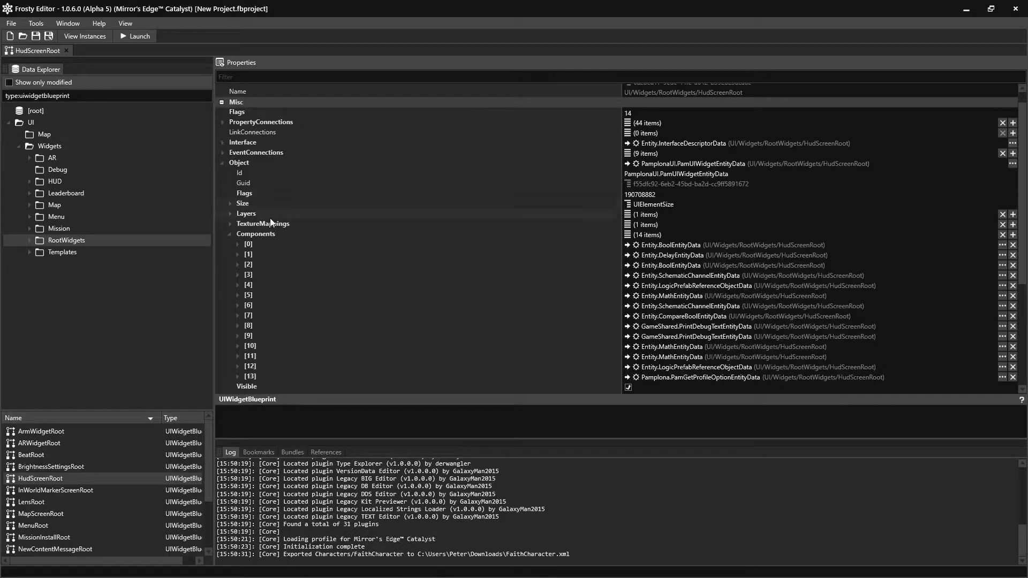
Expand the Elements of the object's first layer and inspect the widget reference elements [2] and [3].
left_click(231, 214)
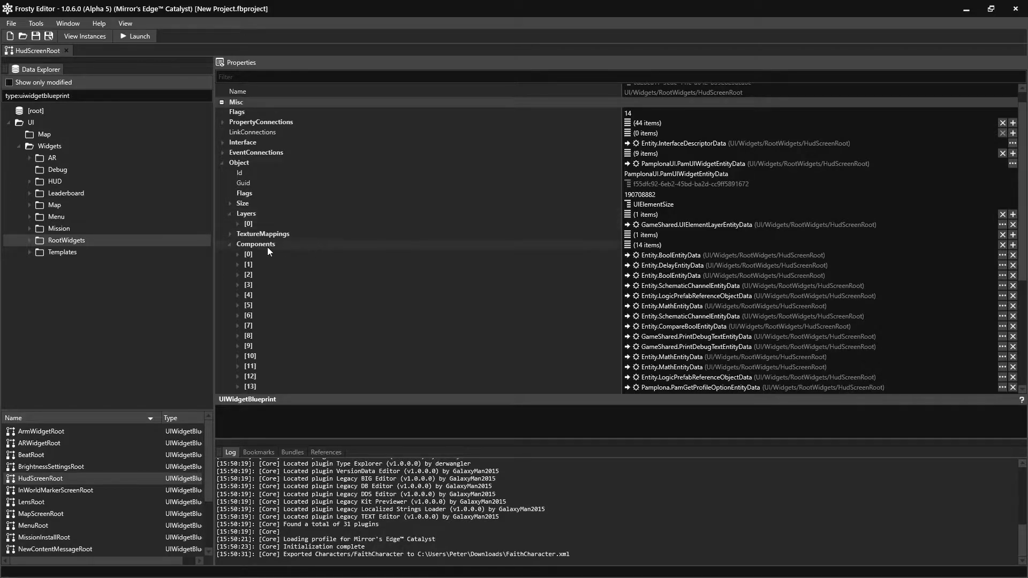
left_click(237, 224)
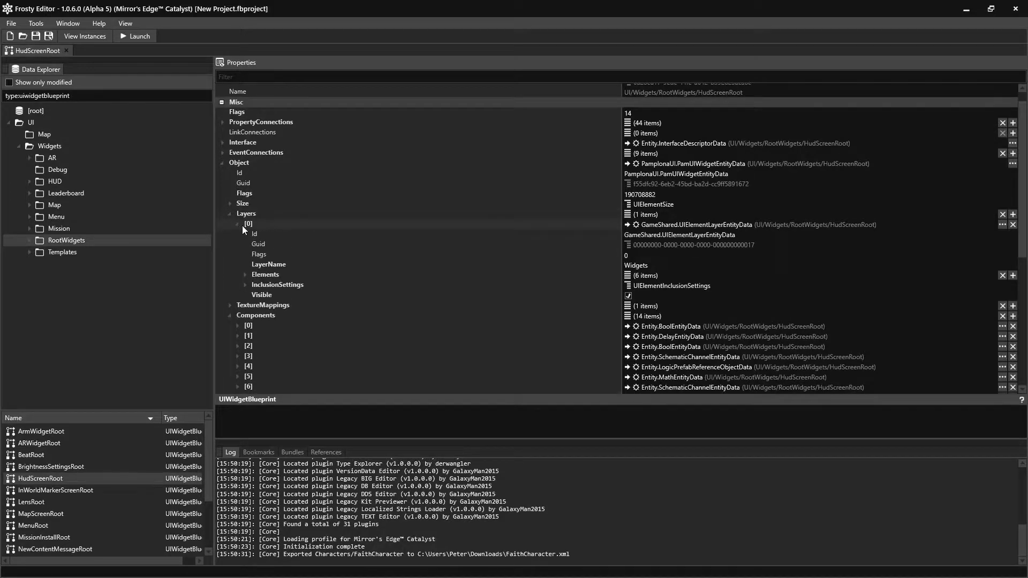
left_click(245, 275)
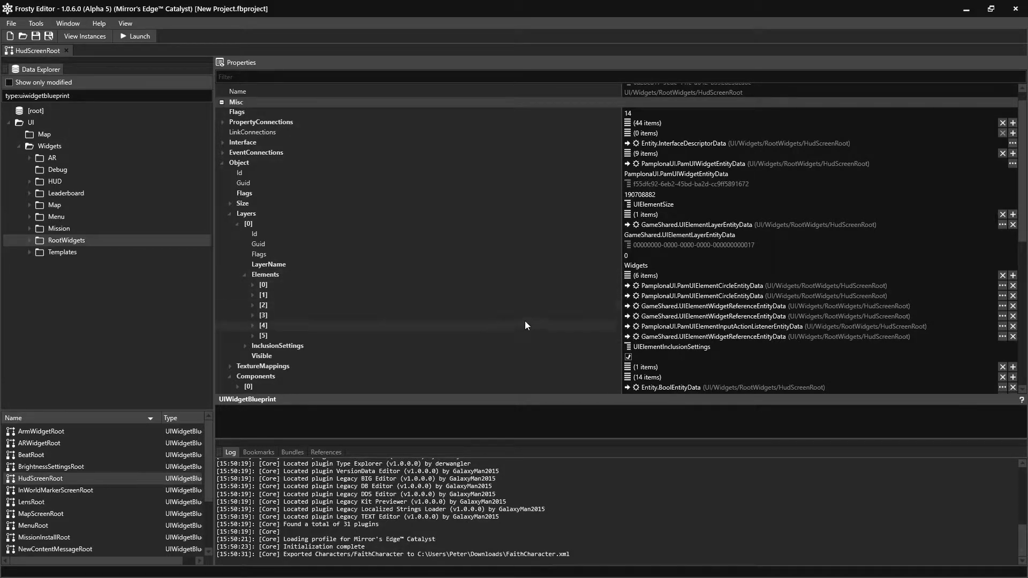
scroll(375, 295, "down", 1)
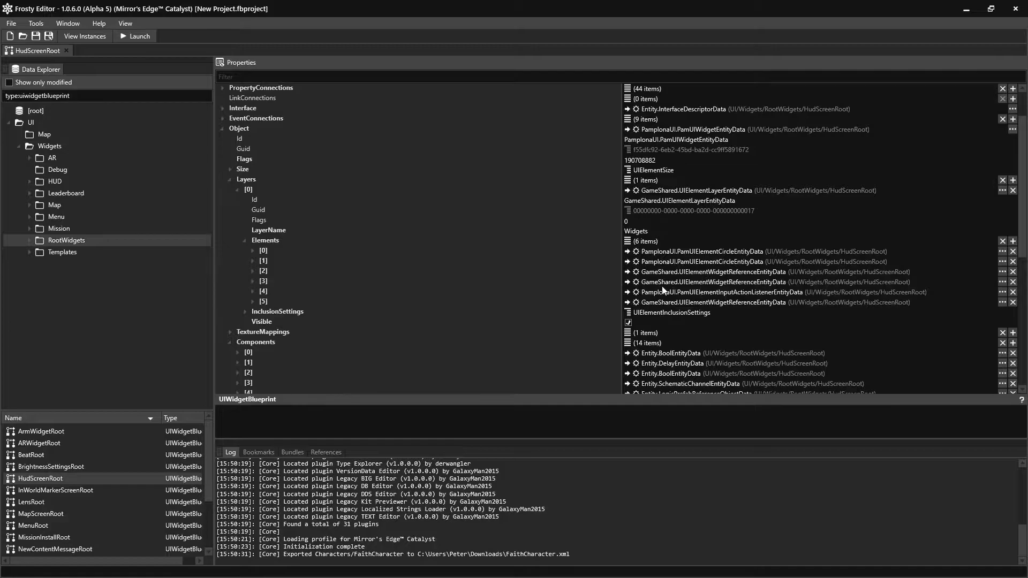
left_click(254, 271)
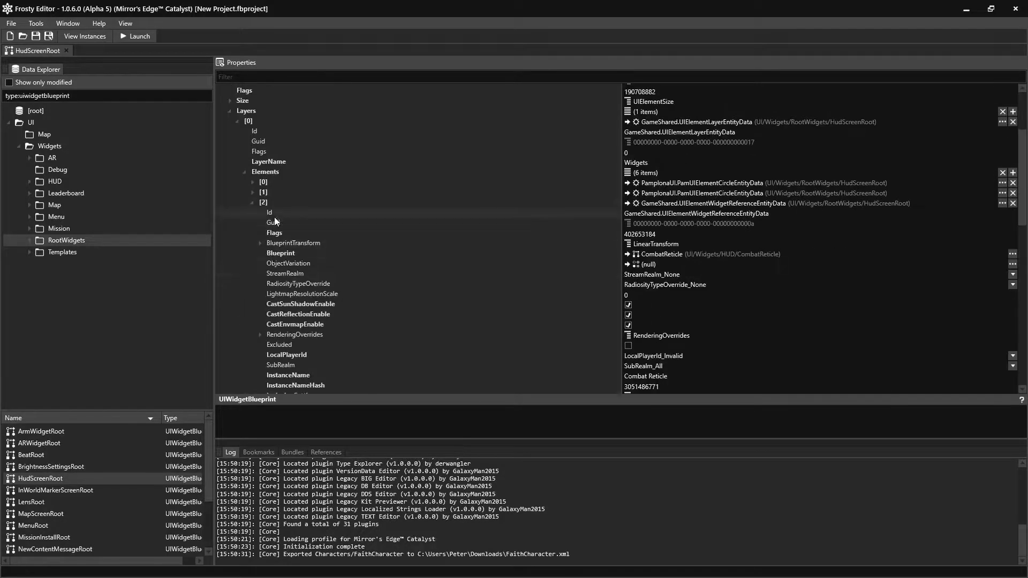
left_click(252, 202)
left_click(252, 213)
left_click(252, 212)
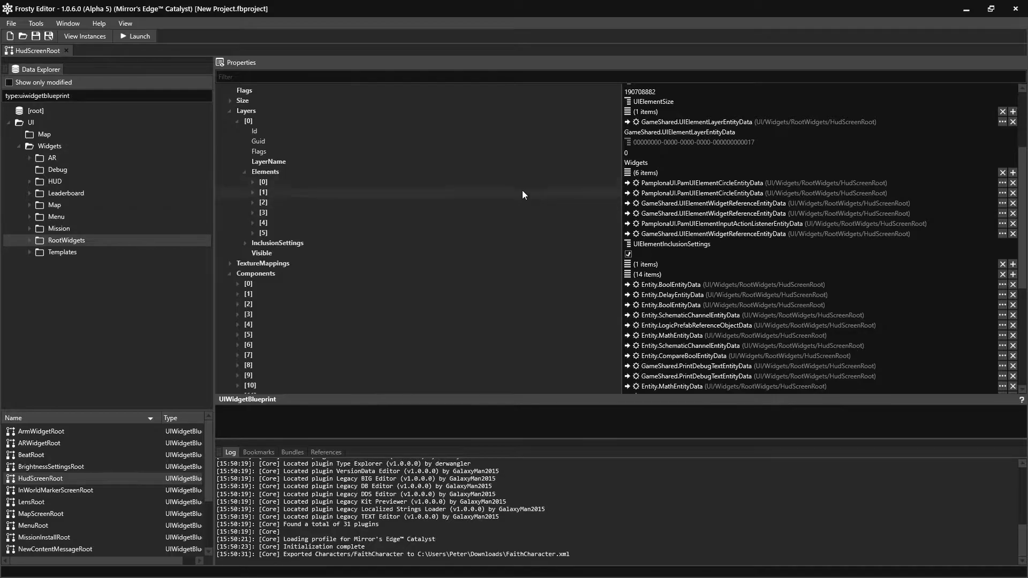
left_click(1003, 183)
left_click(857, 230)
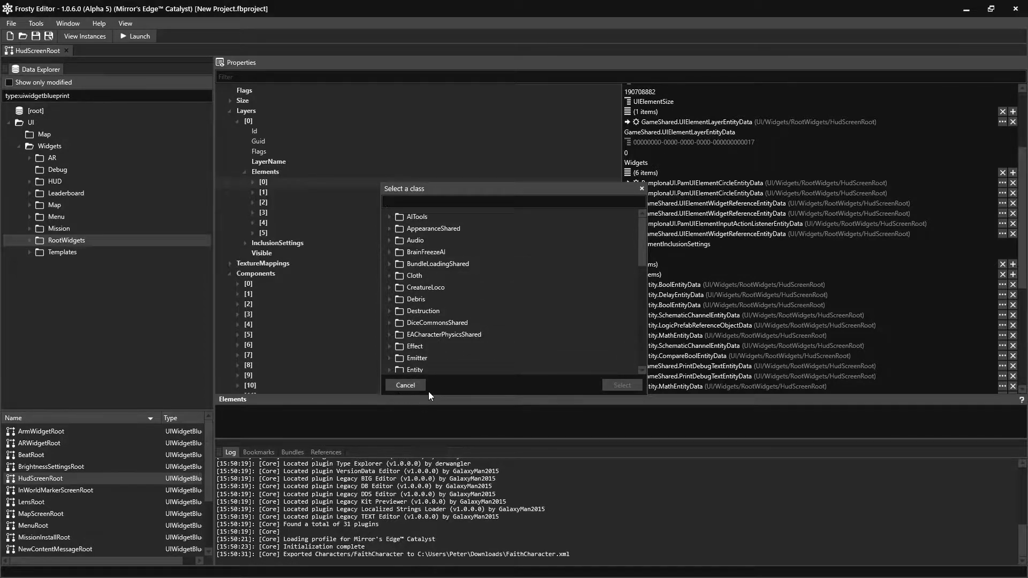
left_click(397, 386)
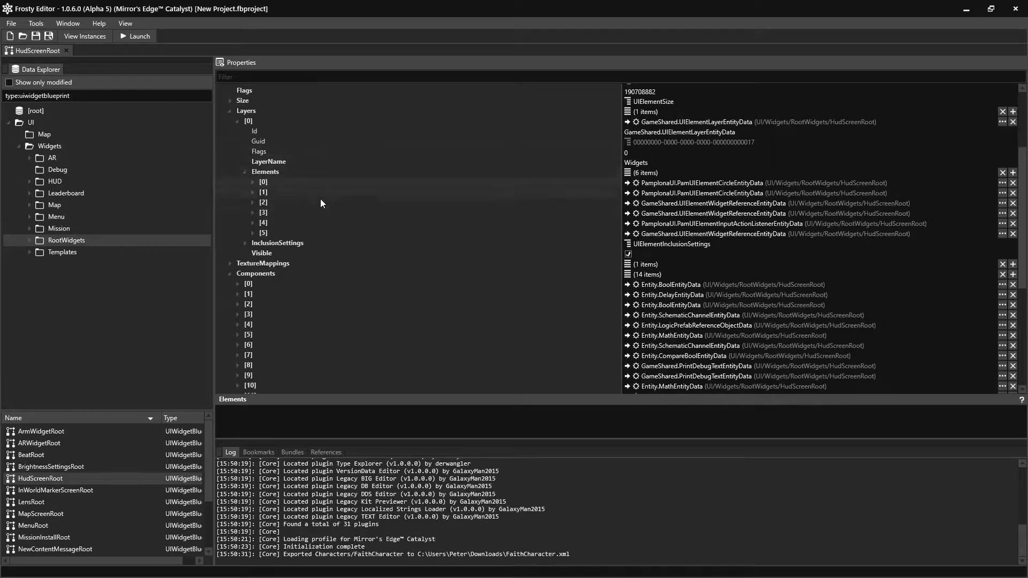
Add a new entry to the layer's Elements and assign it the PamUIElementTextFieldEntityData class.
scroll(252, 211, "down", 4)
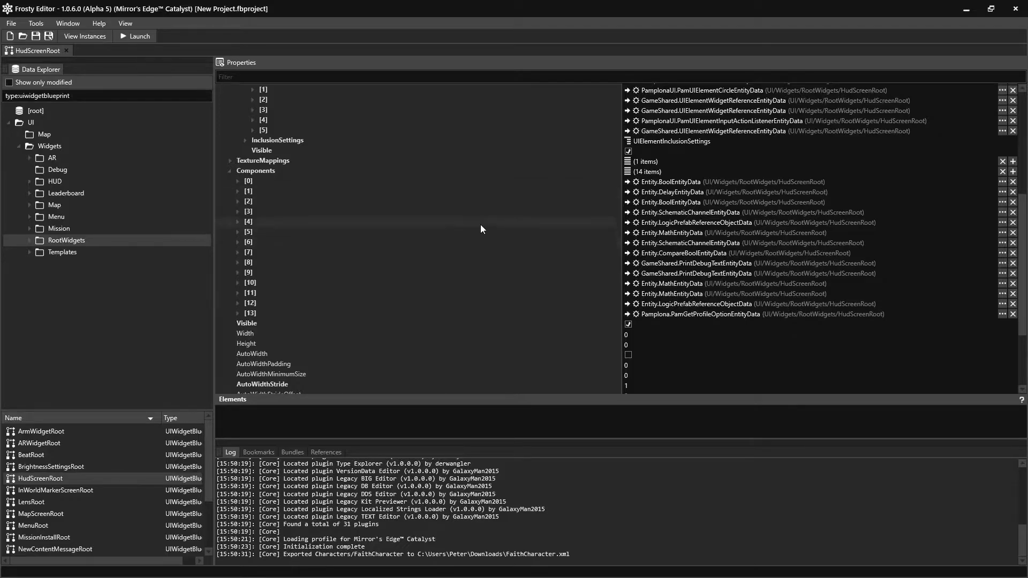
scroll(486, 223, "up", 5)
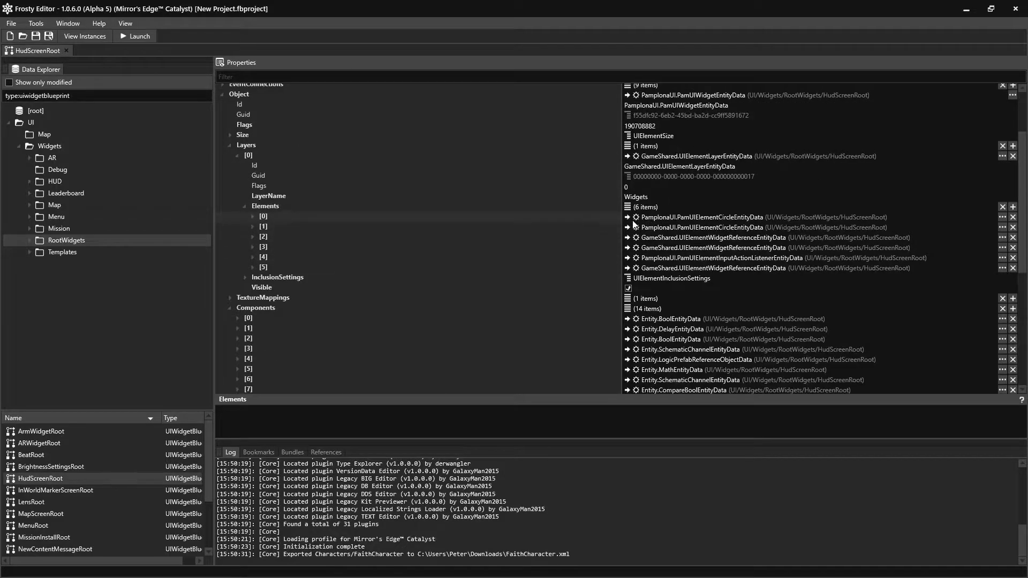
left_click(1012, 206)
left_click(1003, 278)
left_click(718, 325)
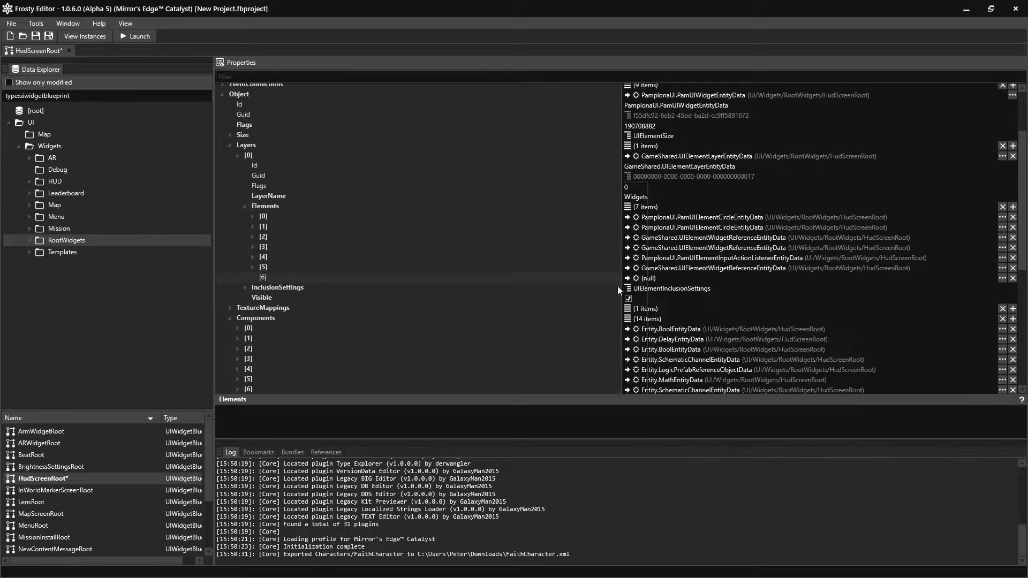
type("text")
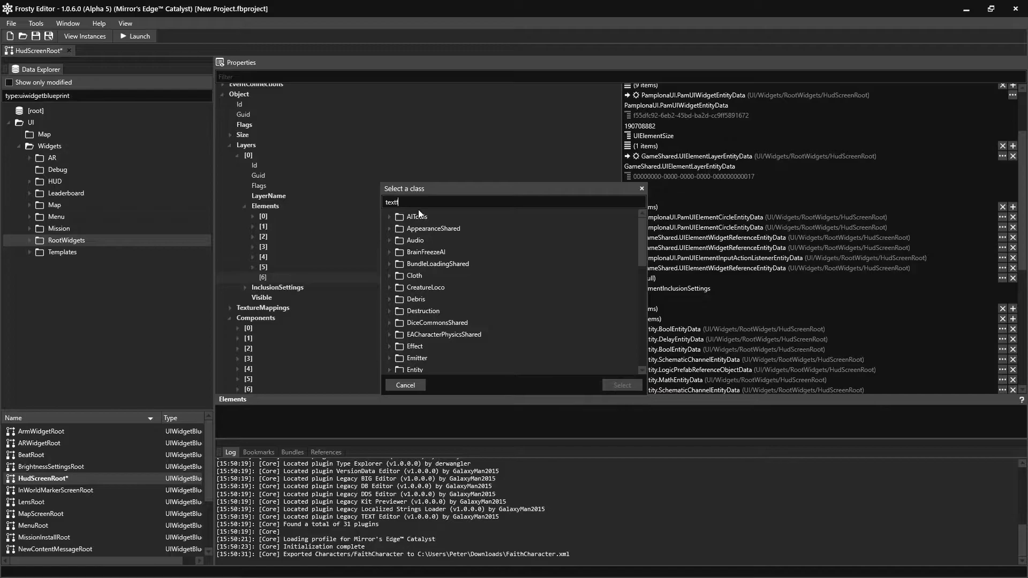
type("f")
left_click(438, 229)
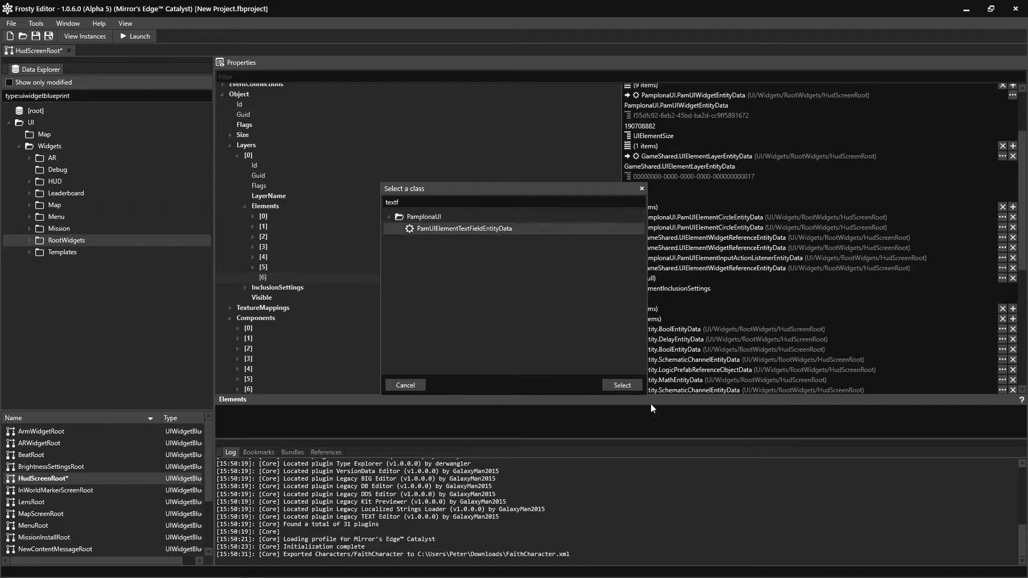
left_click(630, 384)
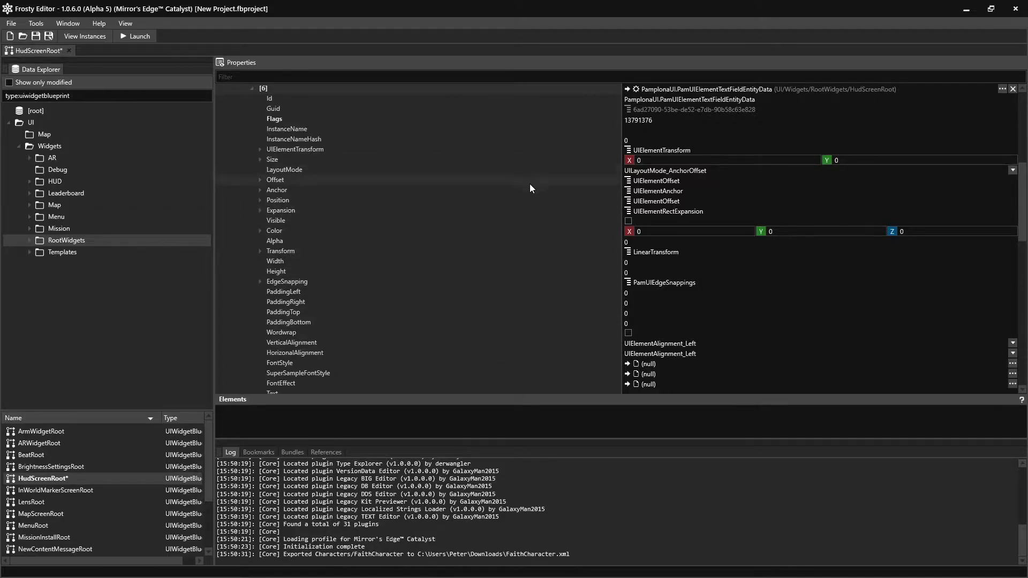
Make the new text field element visible with Alpha 1 and set its Text to "Placeholder".
left_click(627, 220)
type("1")
scroll(573, 246, "down", 1)
left_click(661, 361)
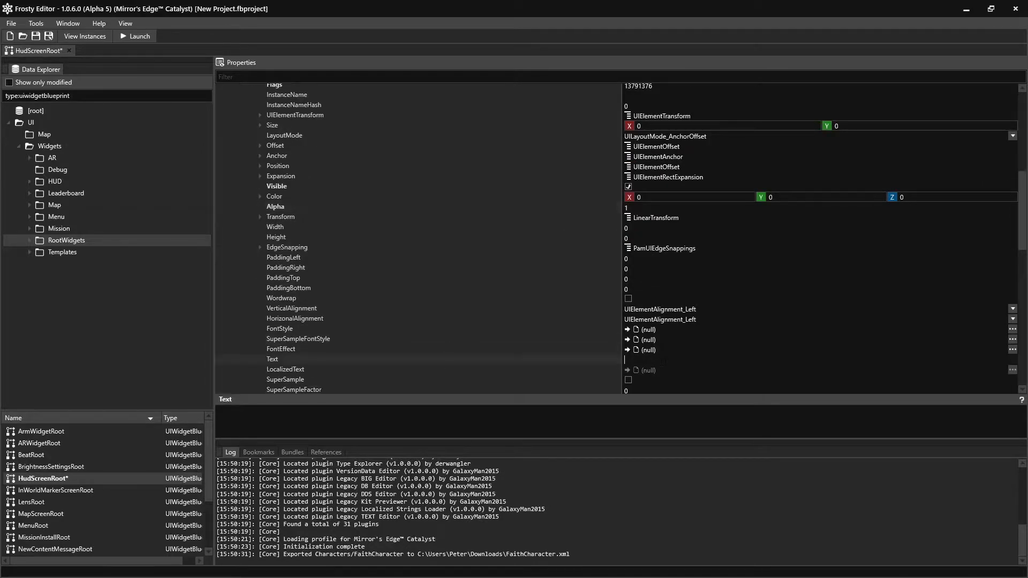
type("Placeholder")
left_click(596, 310)
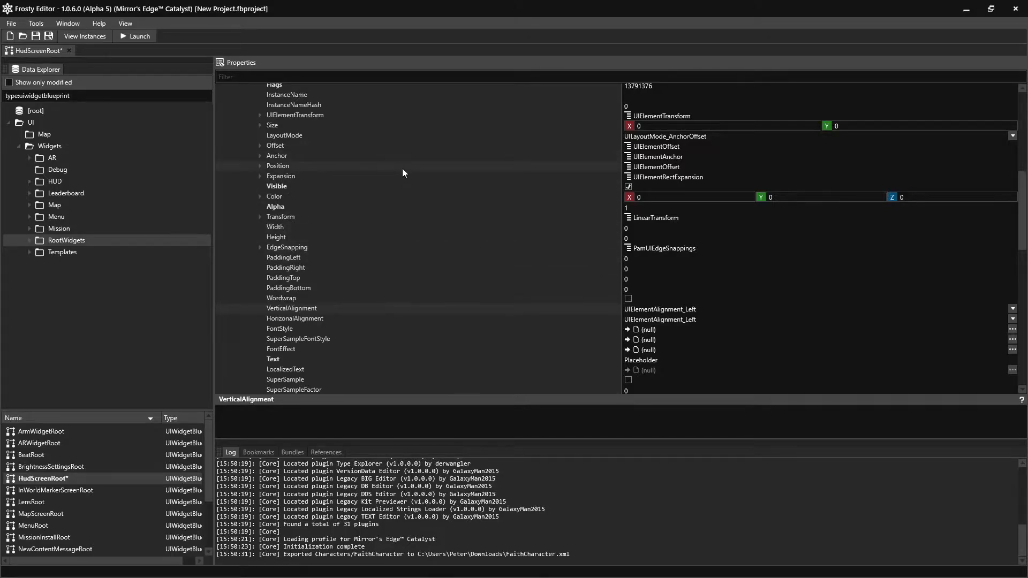
Filter the assets by "font" and assign large_white from UI/Fonts/FontStyles as the text field's FontStyle.
scroll(506, 315, "down", 1)
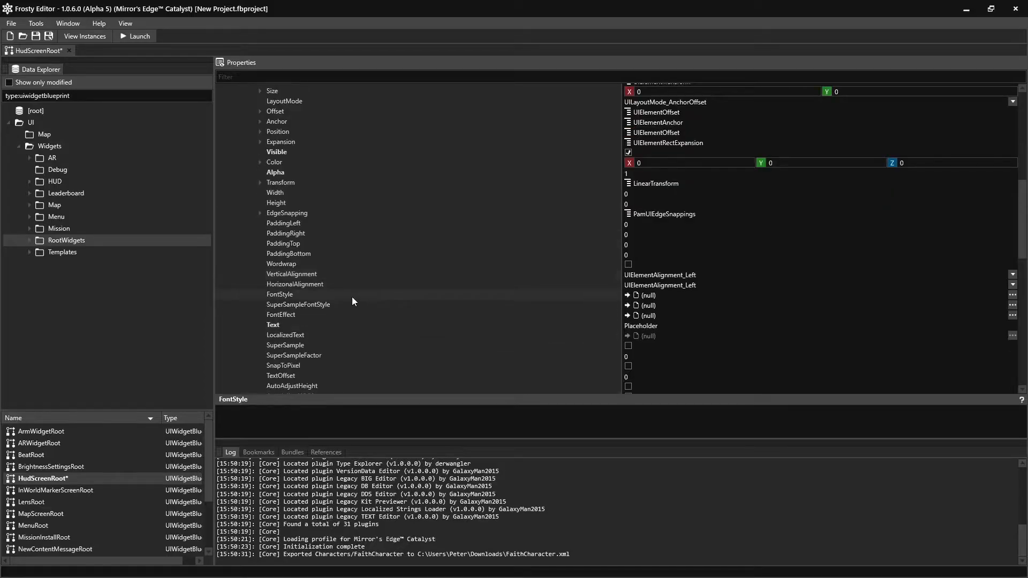
triple_click(37, 95)
key("BackSpace")
type("font")
key("Return")
double_click(65, 169)
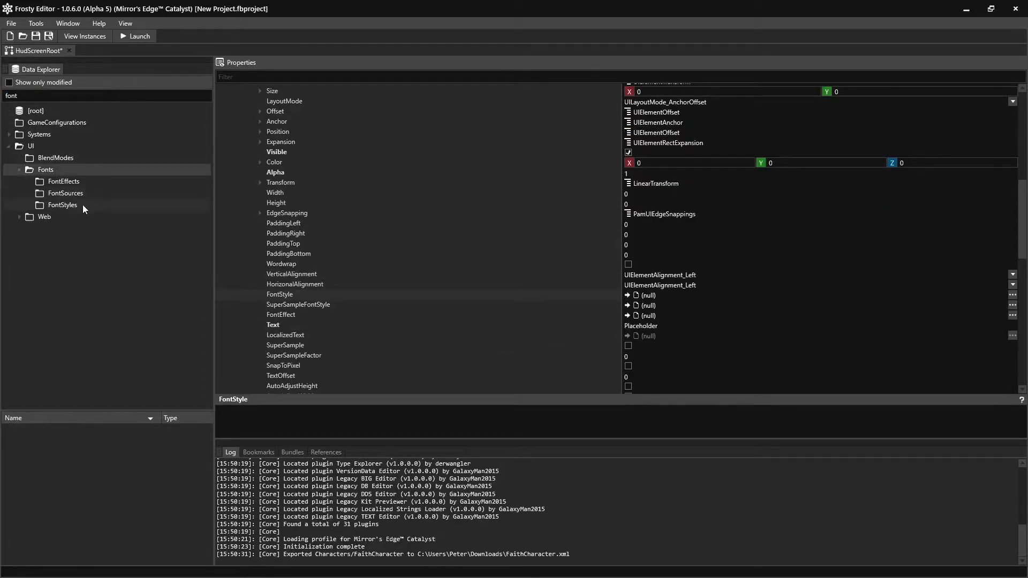
left_click(82, 207)
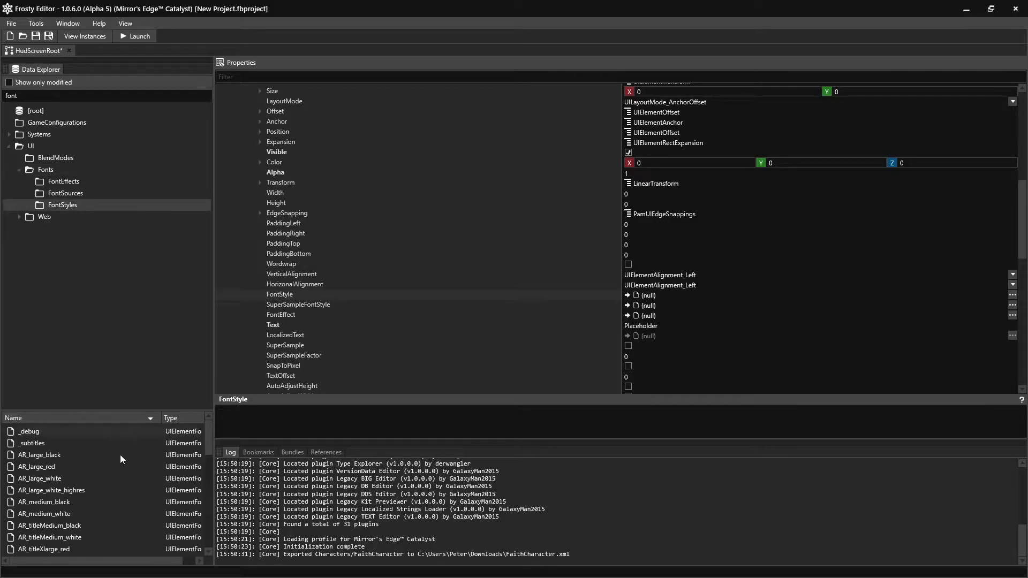
scroll(137, 473, "down", 5)
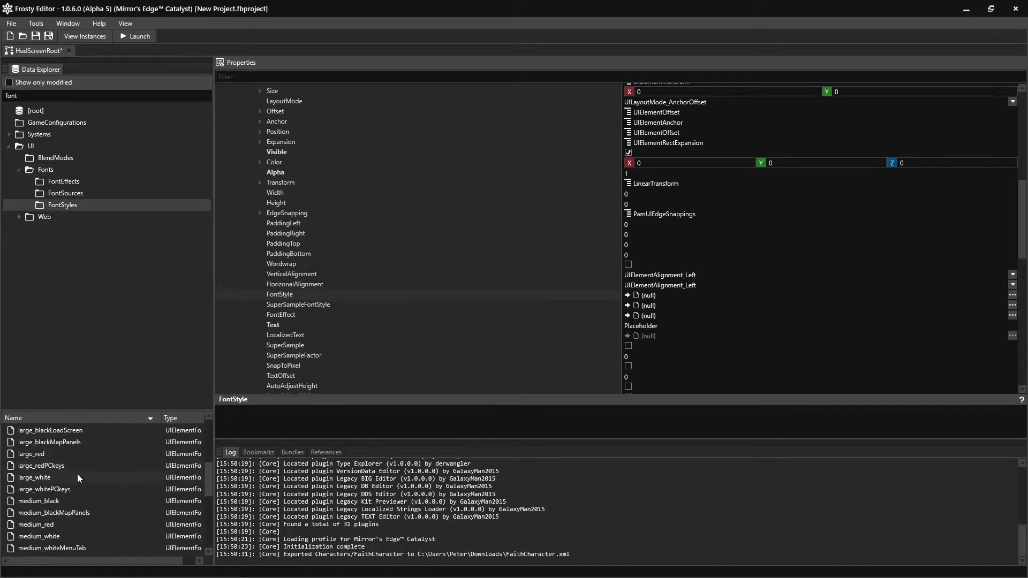
left_click(77, 475)
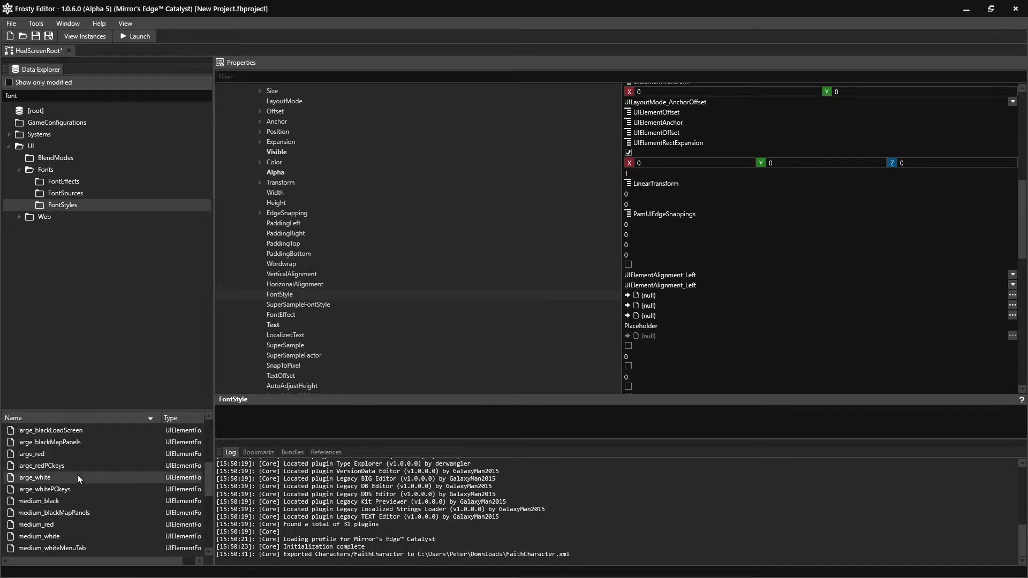
left_click(627, 296)
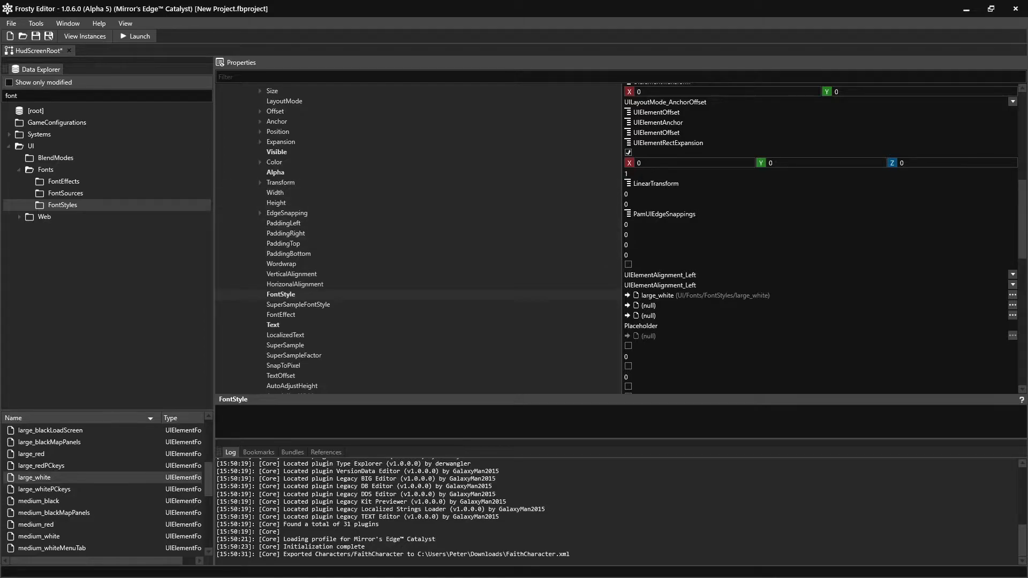
Set the text field's Color to 1 for X, Y and Z.
left_click(667, 165)
left_click_drag(684, 161, 640, 162)
type("1")
key("Tab")
type("1")
key("Tab")
type("1")
left_click(557, 213)
Assign the Outline asset from the FontEffects folder as the text field's FontEffect.
left_click(495, 315)
left_click(92, 182)
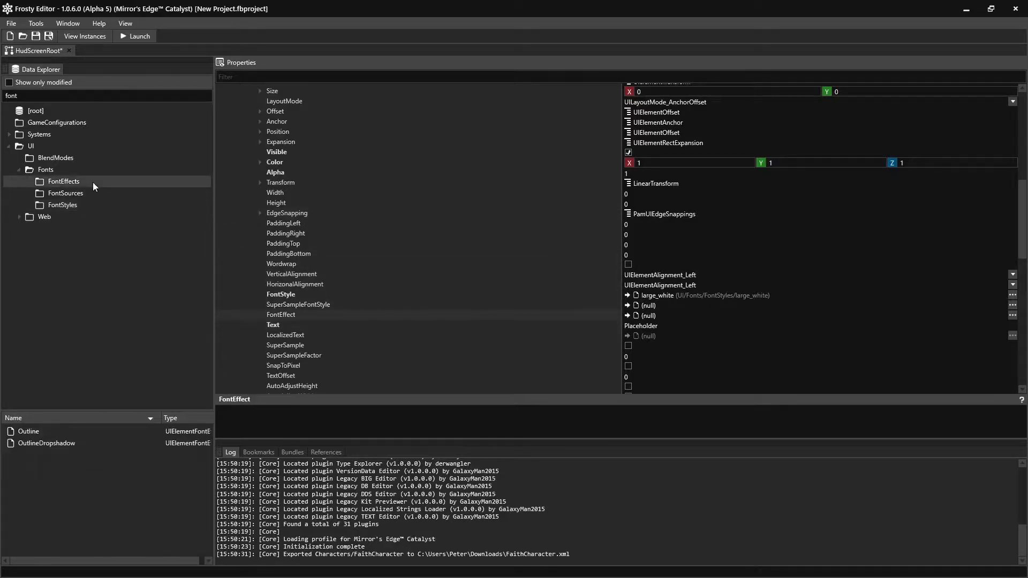
left_click(40, 433)
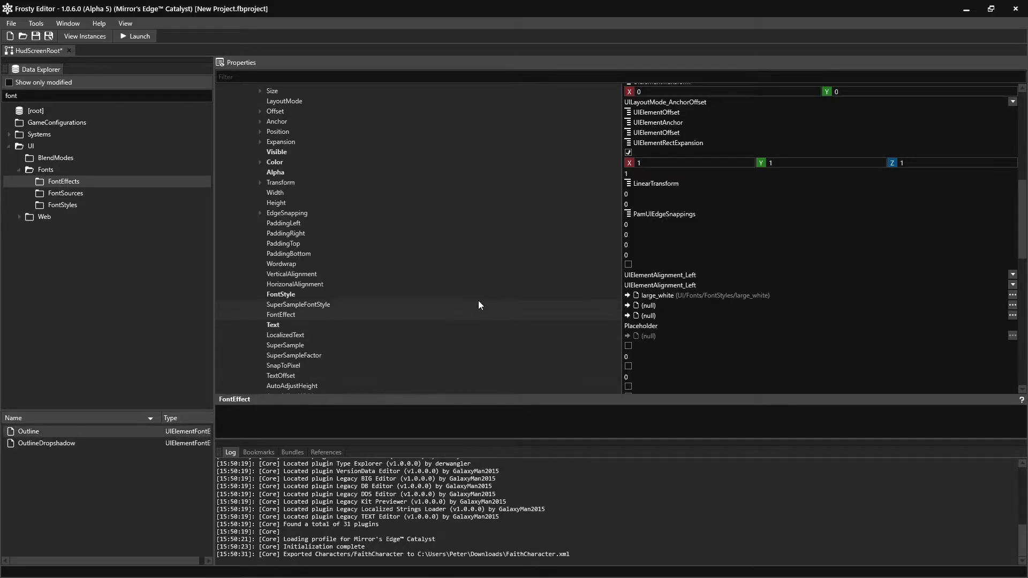
left_click(628, 316)
scroll(619, 301, "up", 7)
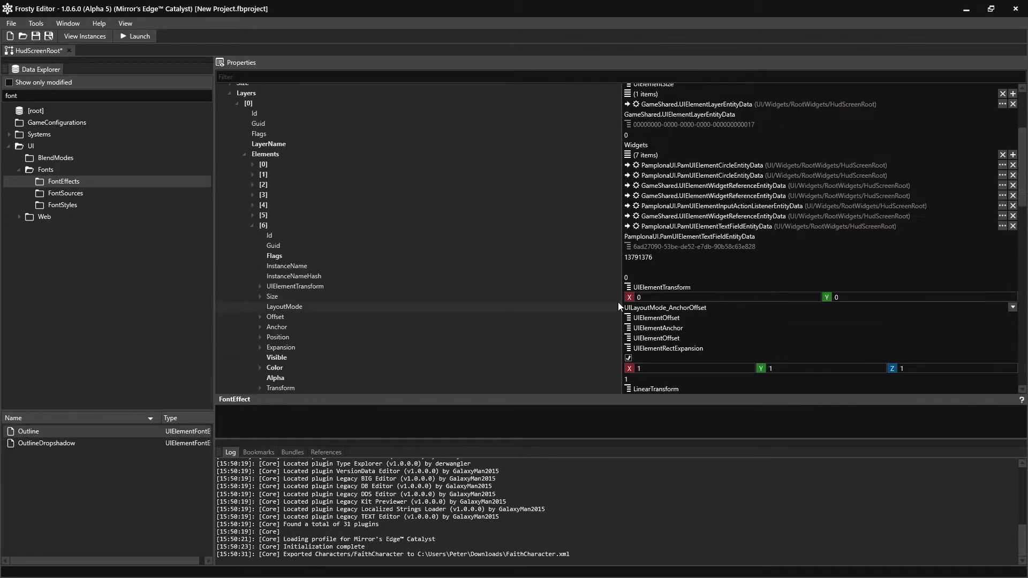
Launch the game to test the new text field element in the HUD.
scroll(618, 302, "down", 1)
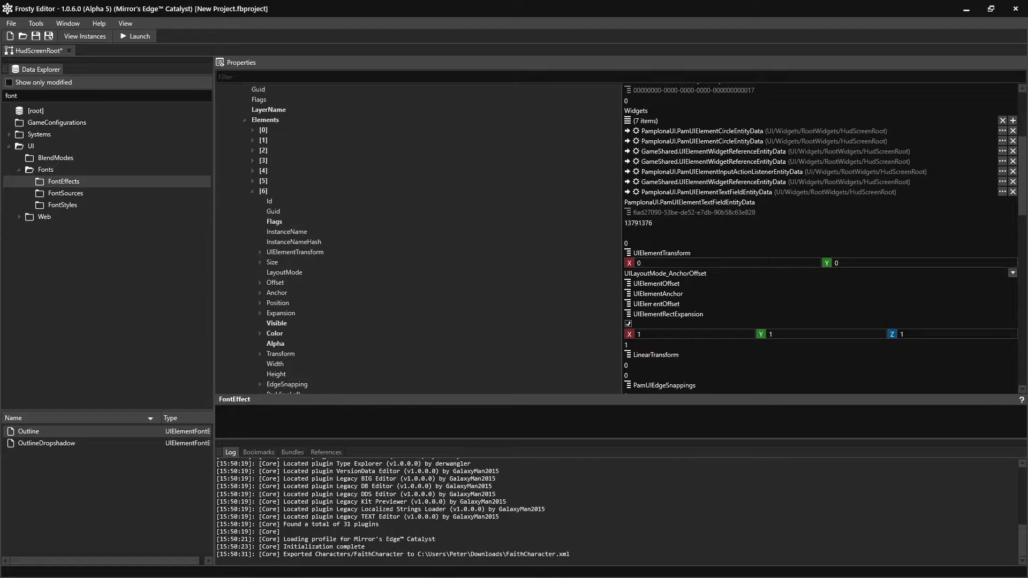
scroll(602, 336, "down", 1)
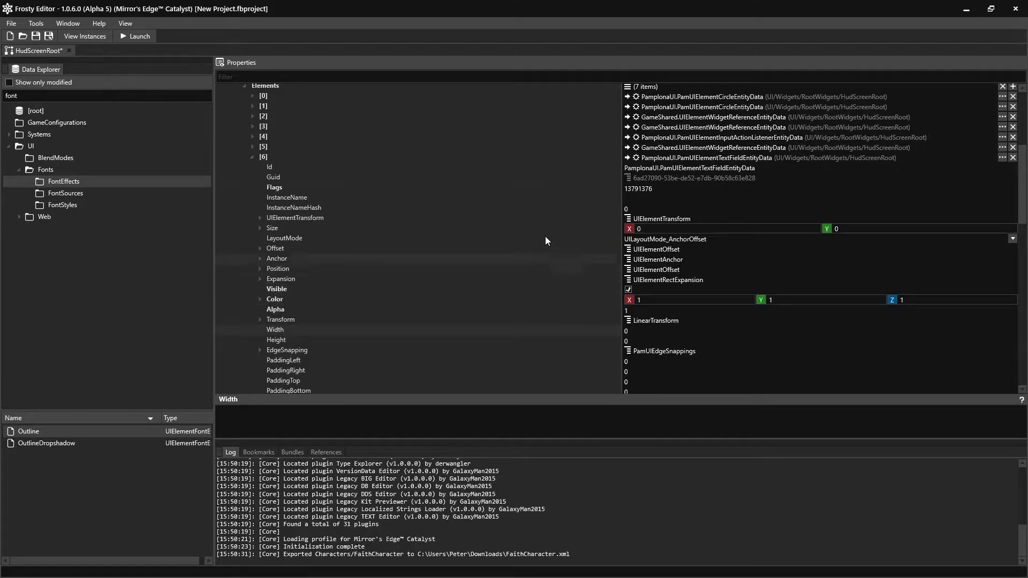
left_click(137, 36)
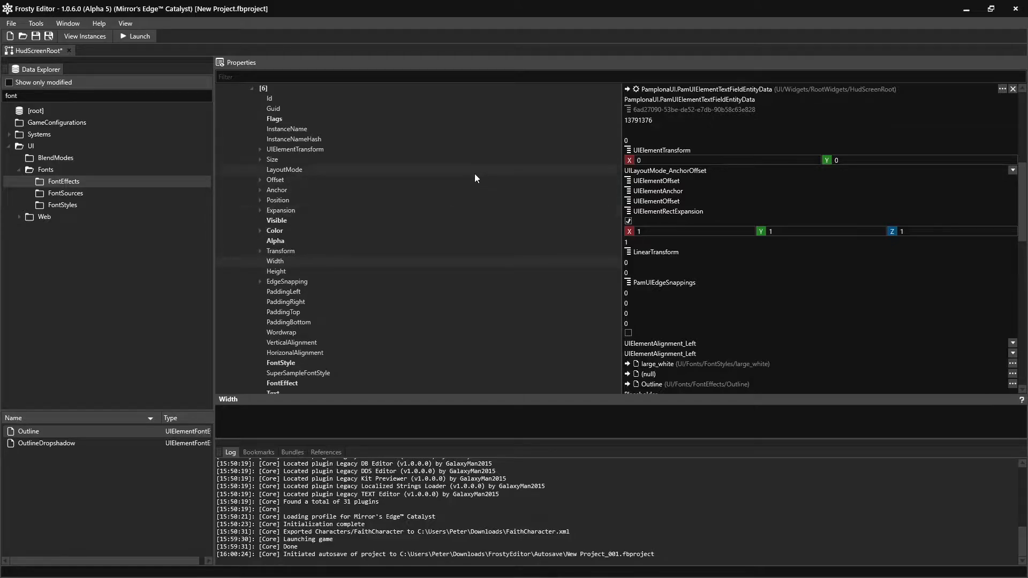
Examine the available LayoutMode options of the text field element without changing the current one.
left_click(473, 172)
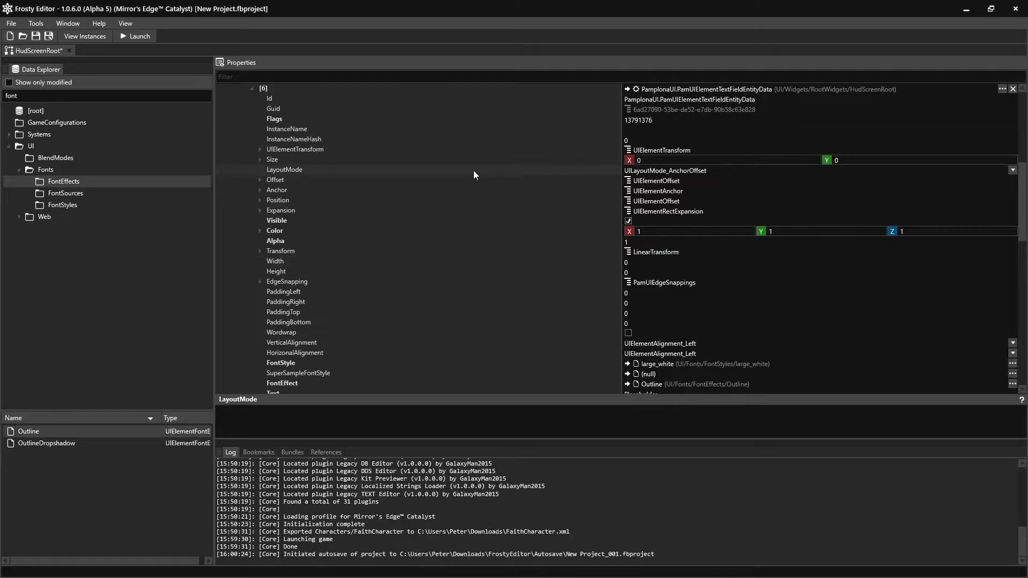
left_click(680, 171)
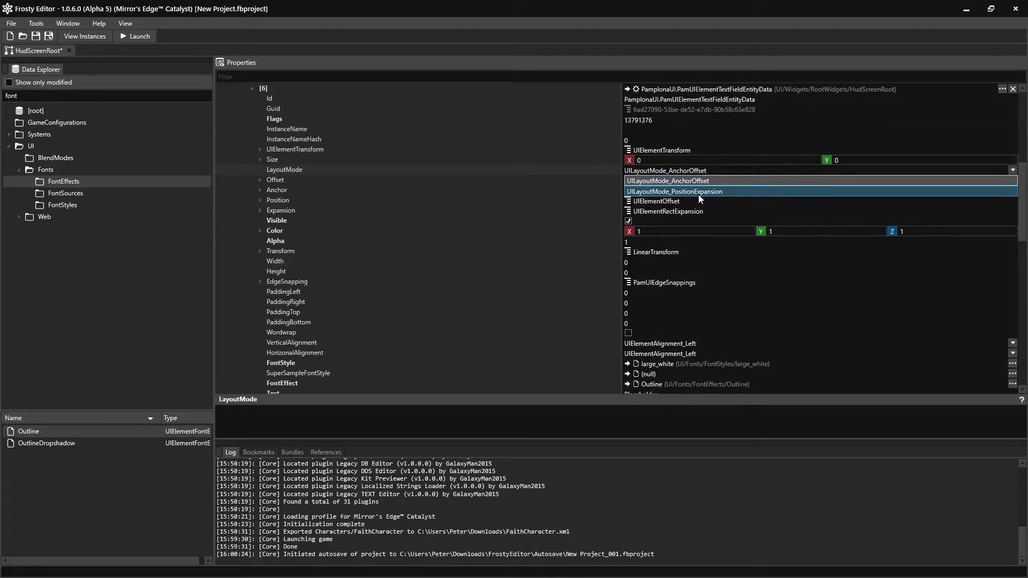
left_click(321, 186)
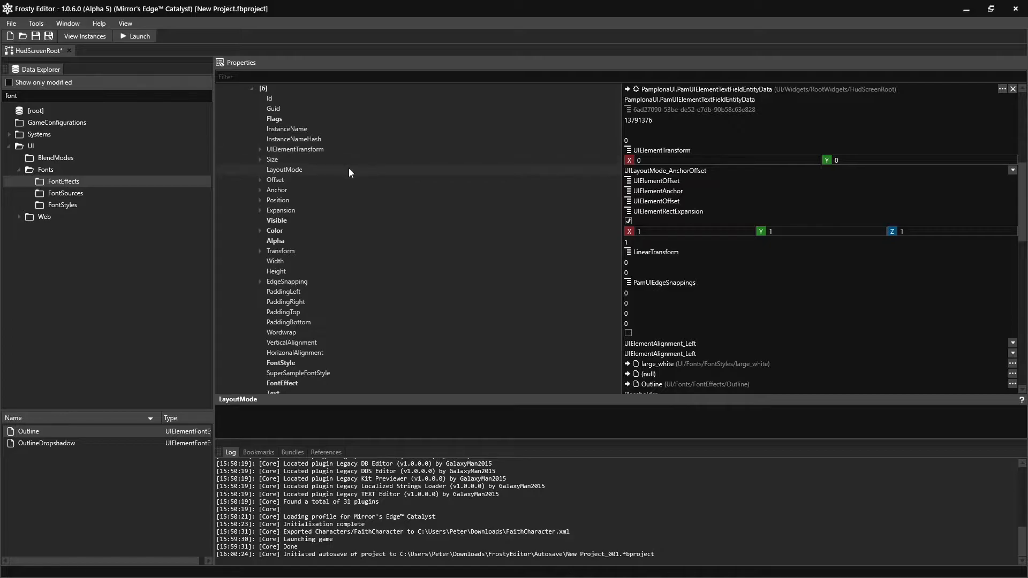
Set the text field's Anchor to X 0.5 and Y 1, and its Offset Y to -50.
left_click(260, 190)
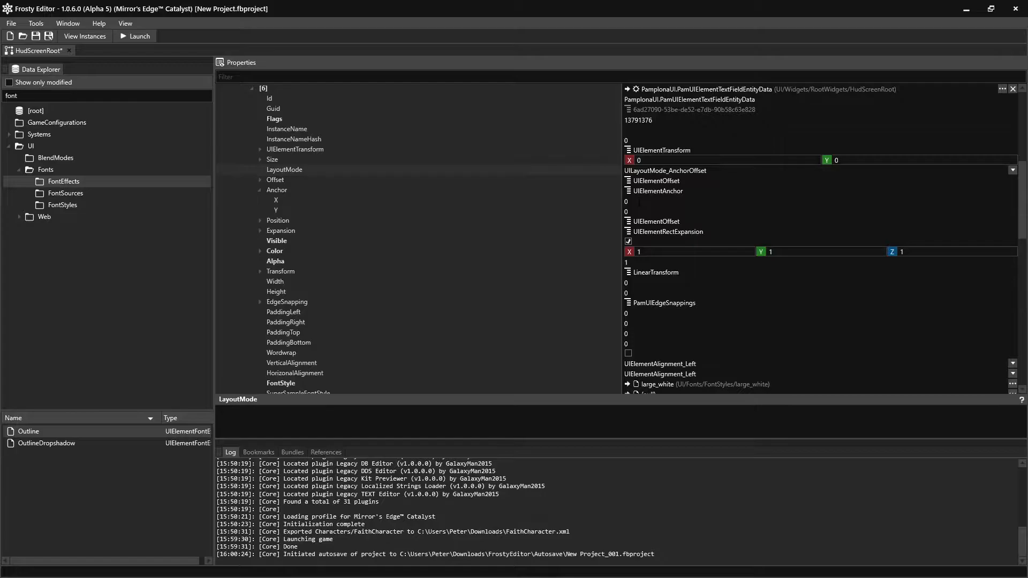
left_click(636, 202)
key("Tab")
type("1")
left_click(260, 180)
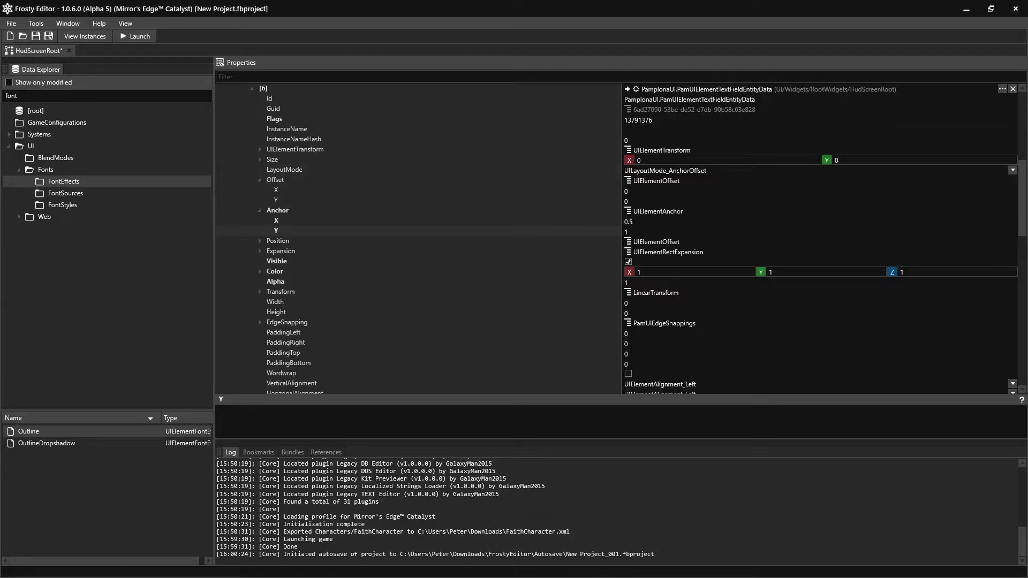
type("-5")
left_click(463, 215)
Set the text field's horizontal and vertical alignment to UIElementAlignment_Center and launch the game to test it.
scroll(494, 236, "down", 4)
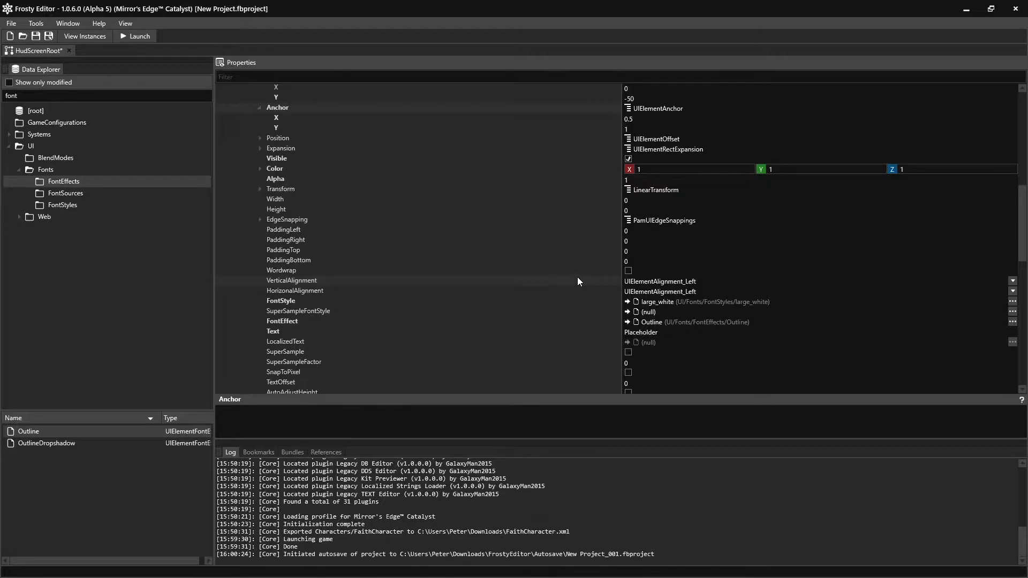
left_click(661, 291)
left_click(682, 324)
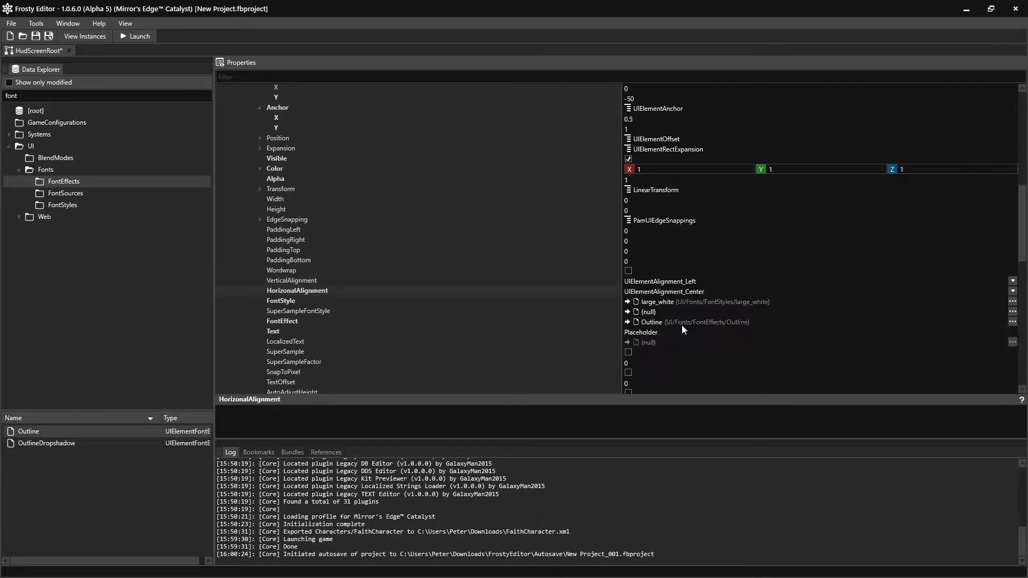
left_click(676, 284)
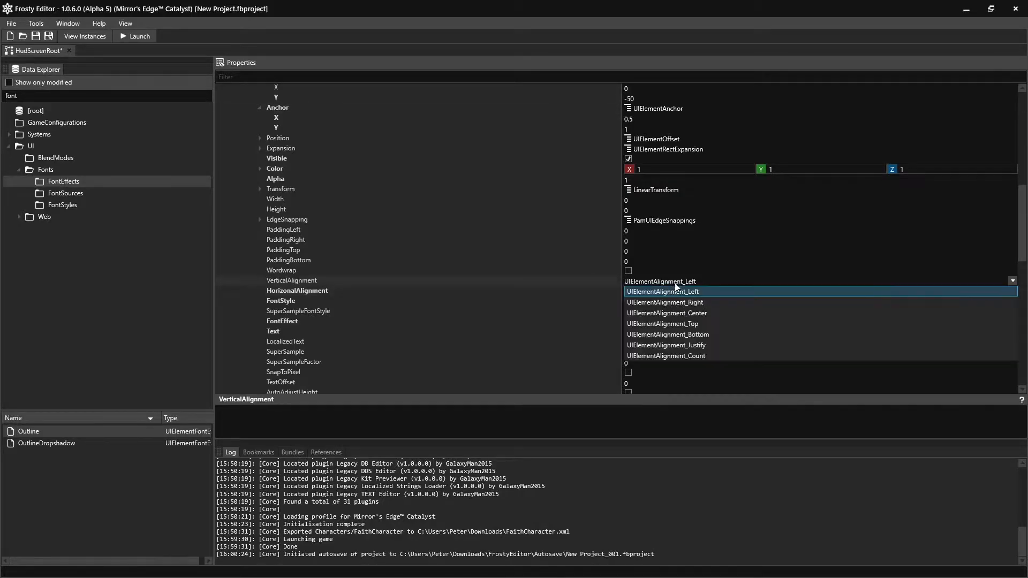
left_click(692, 312)
left_click(552, 273)
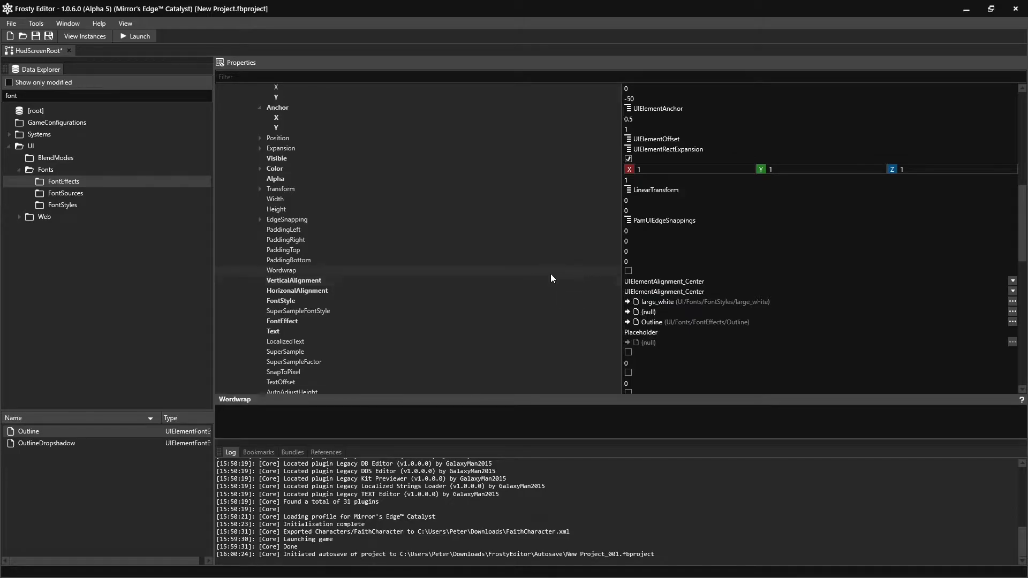
left_click(140, 38)
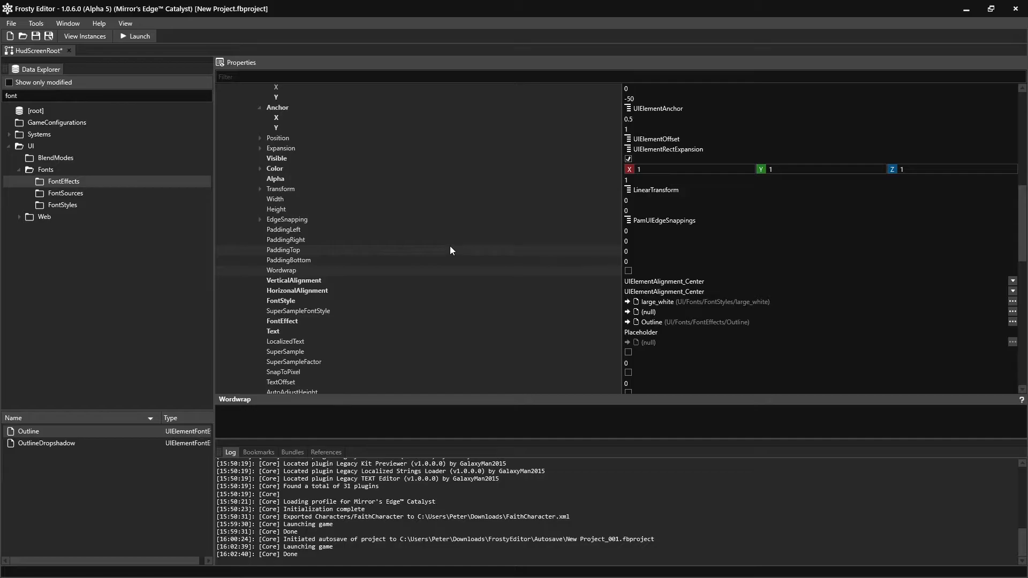
Filter the assets by "playertransform" to locate the PlayerTransformChannel asset.
key("ctrl+a")
type("playertransform")
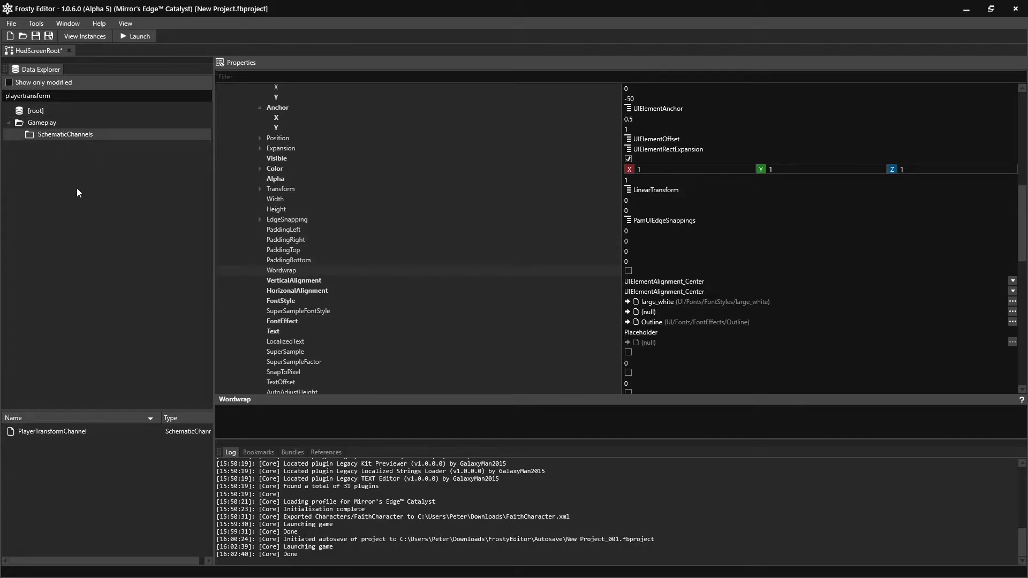
double_click(75, 432)
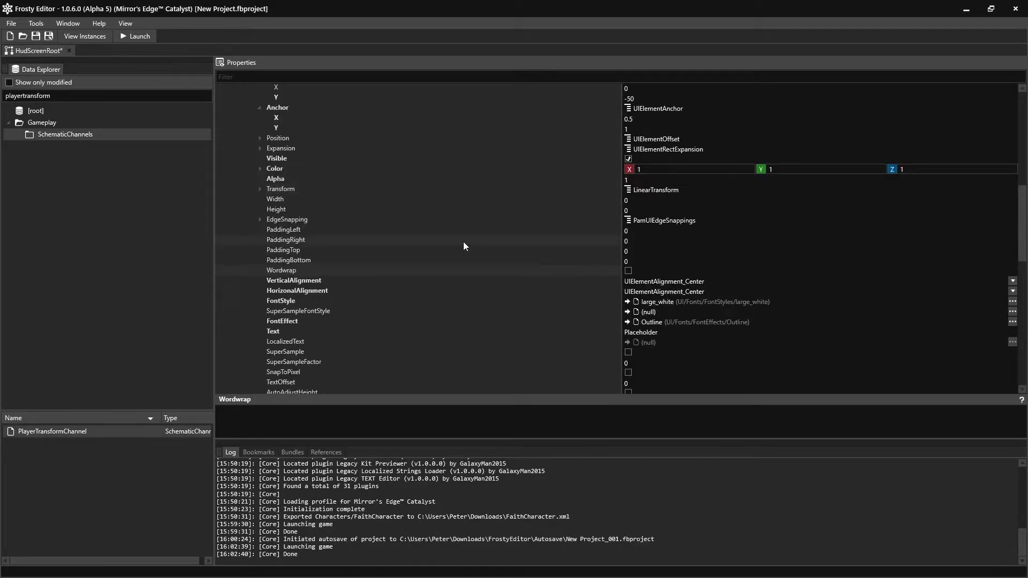
Add a new entry to HudScreenRoot's Components and create it as an Entity.SchematicChannelEntityData object.
scroll(466, 242, "down", 10)
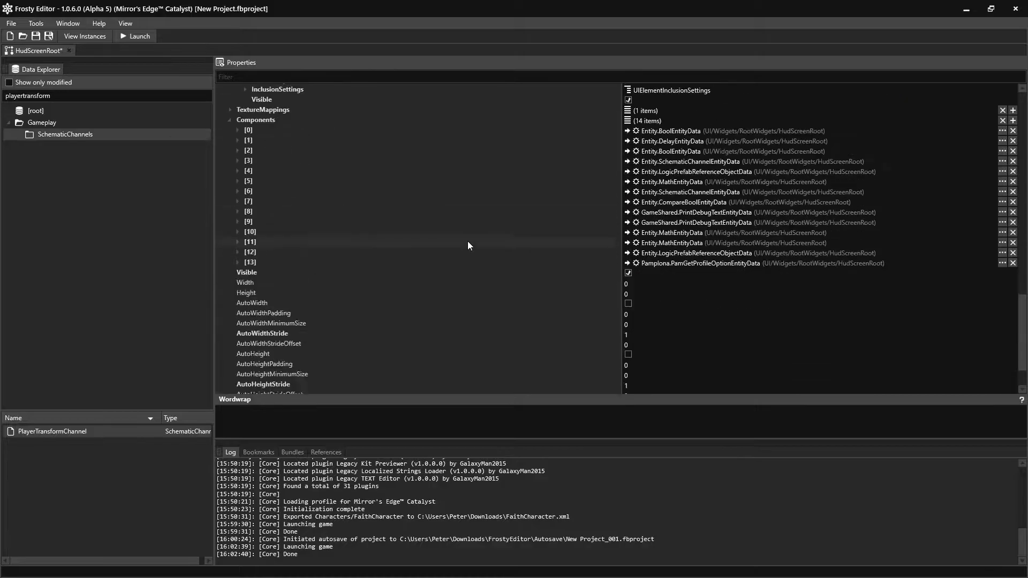
scroll(455, 240, "up", 3)
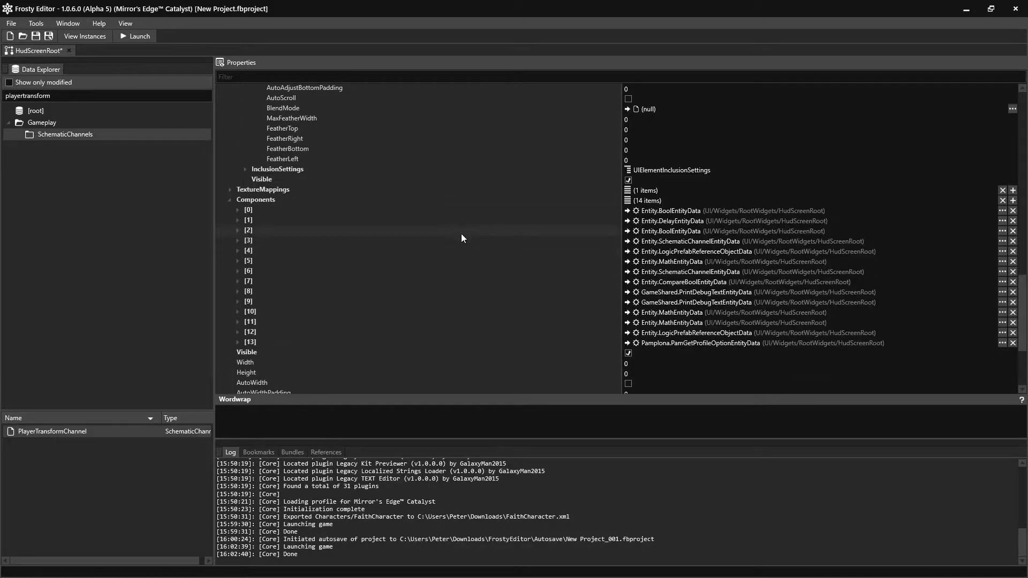
left_click(1013, 200)
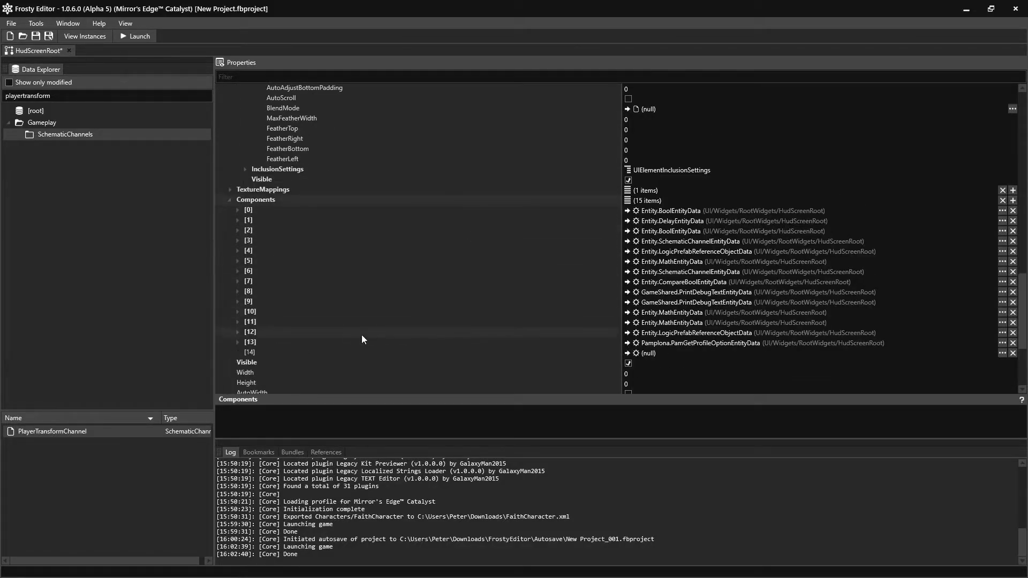
left_click(1003, 354)
left_click(692, 400)
type("schema")
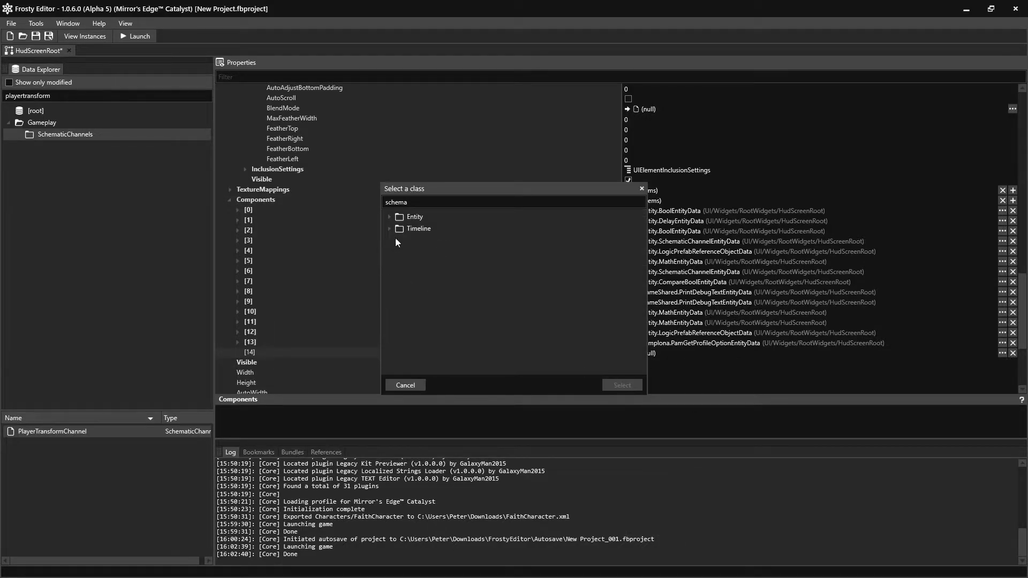
double_click(425, 216)
double_click(435, 229)
scroll(367, 220, "down", 4)
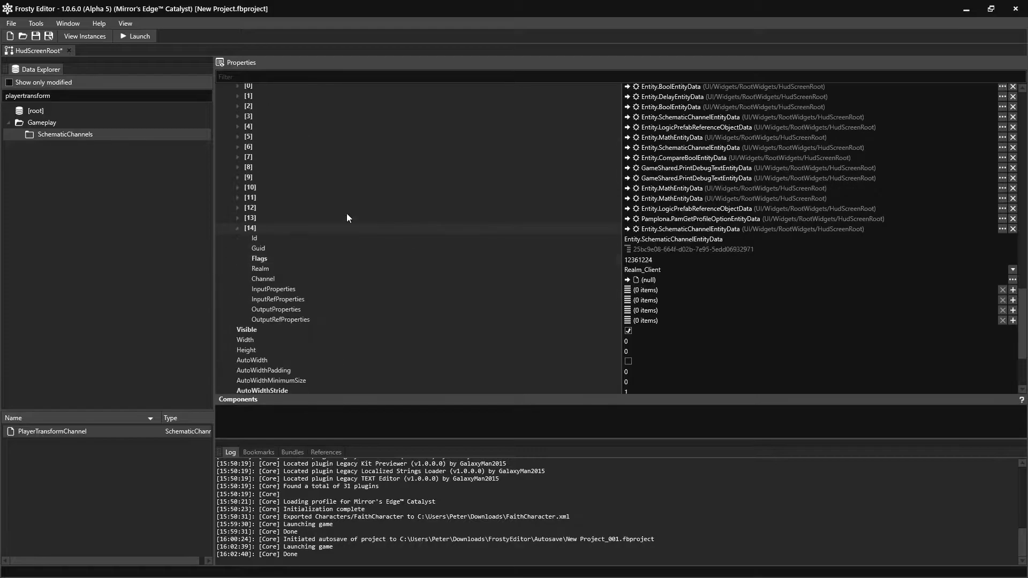
Assign PlayerTransformChannel as the new schematic channel's Channel and set its Realm to Realm_ClientAndServer, matching the channel asset's property.
left_click_drag(83, 427, 628, 281)
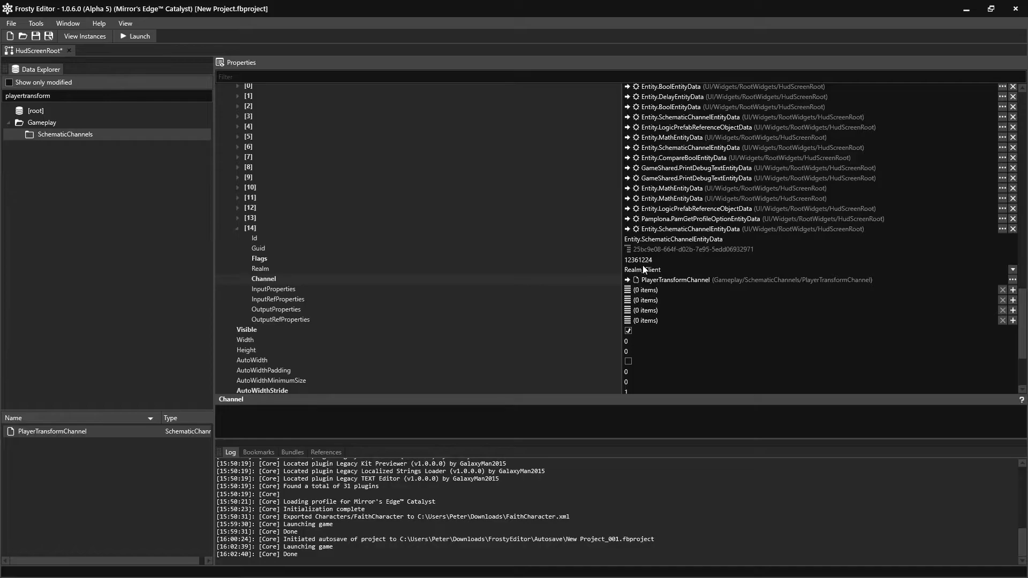
double_click(87, 432)
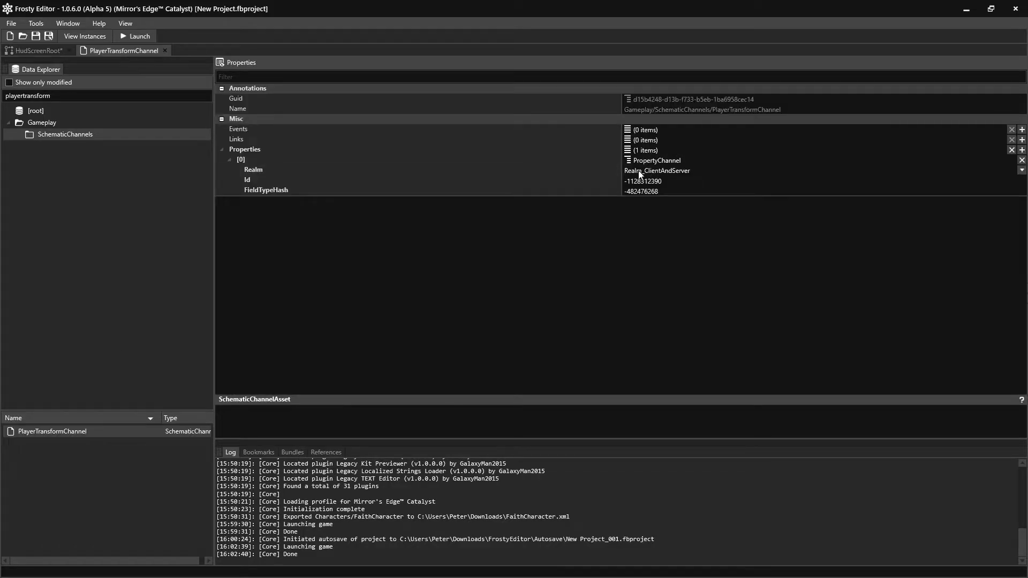
left_click(39, 51)
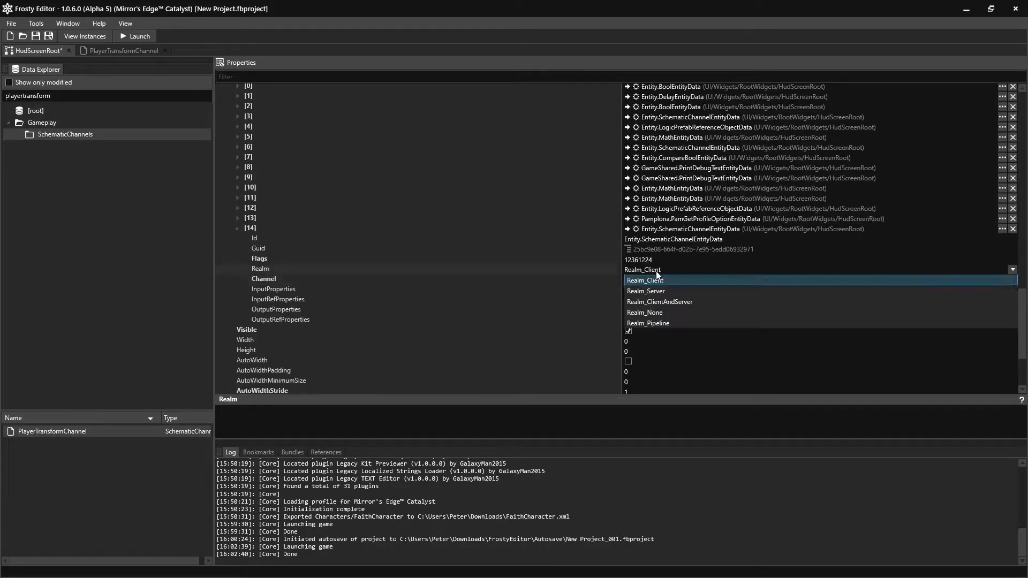
left_click(698, 302)
Add one entry to the schematic channel's OutputProperties and close the PlayerTransformChannel asset.
left_click(1013, 310)
double_click(358, 313)
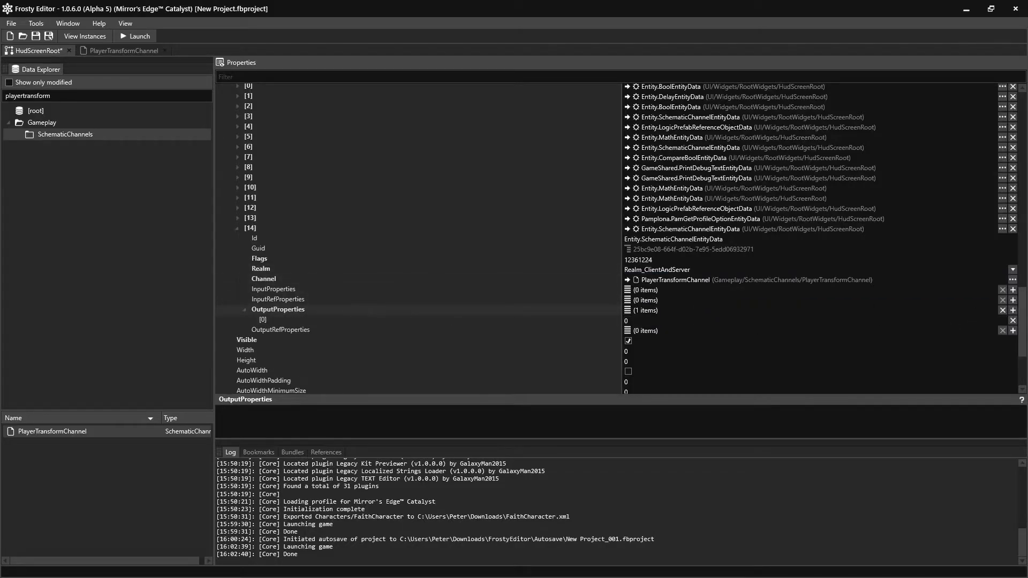
left_click(642, 321)
middle_click(134, 52)
Switch to FaithCharacter.xml in Visual Studio Code and examine the LinearTransform structure down to its trans vector.
key("alt+Tab")
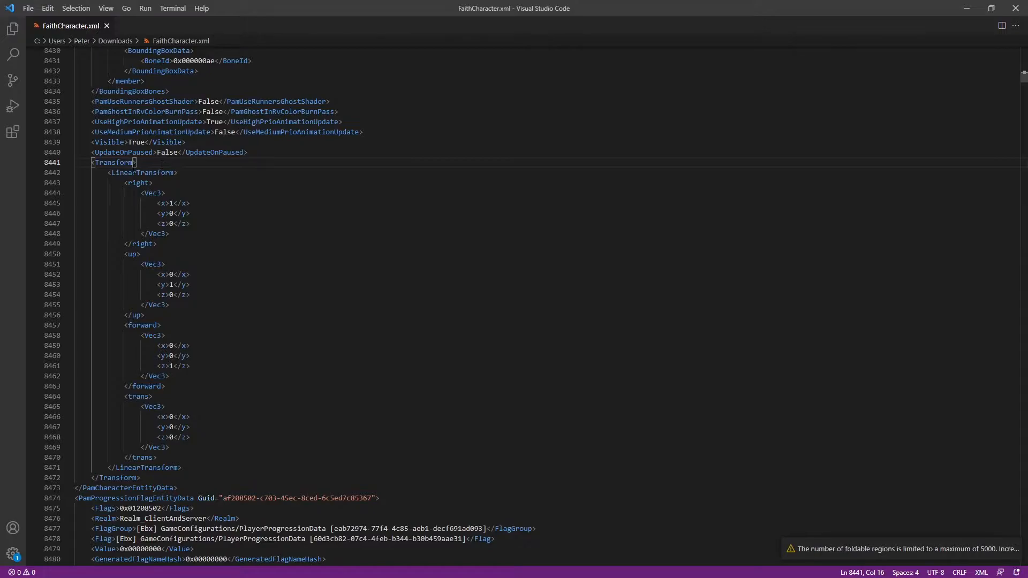
key("Down")
key("Down")
key("Down")
key("Down")
key("Down")
key("Down")
key("Down")
key("Down")
key("Down")
key("Down")
key("Down")
key("Down")
key("Down")
key("Down")
key("Down")
key("Down")
key("Down")
key("Down")
key("Down")
key("Down")
key("Down")
key("Down")
key("Down")
left_click(188, 401)
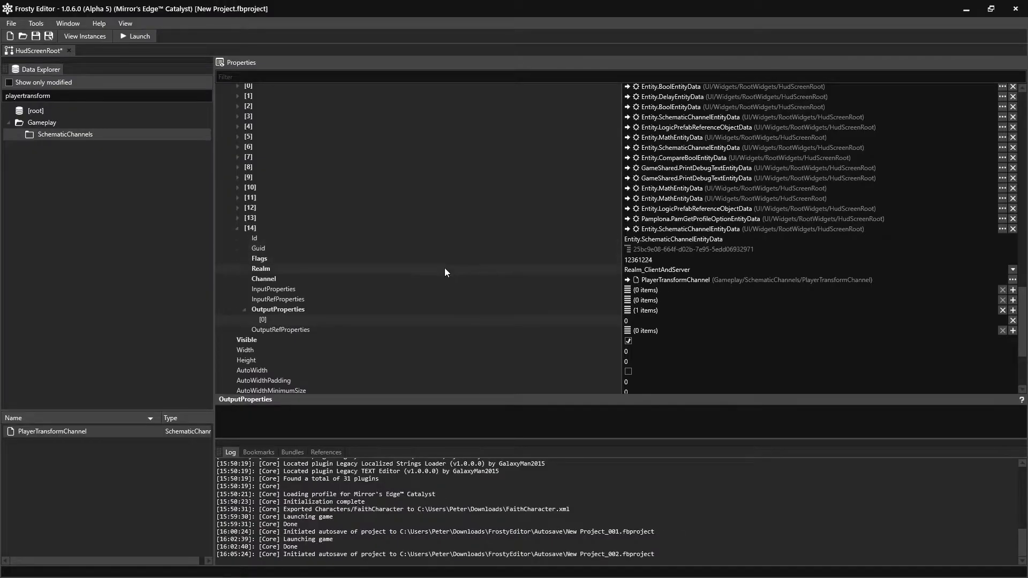
Back in Frosty Editor, add another Components entry and create it as an Entity.TransformSplitterEntityData object.
scroll(483, 277, "up", 3)
left_click(1013, 179)
scroll(991, 233, "down", 6)
left_click(1003, 238)
left_click(975, 249)
type("transformsp")
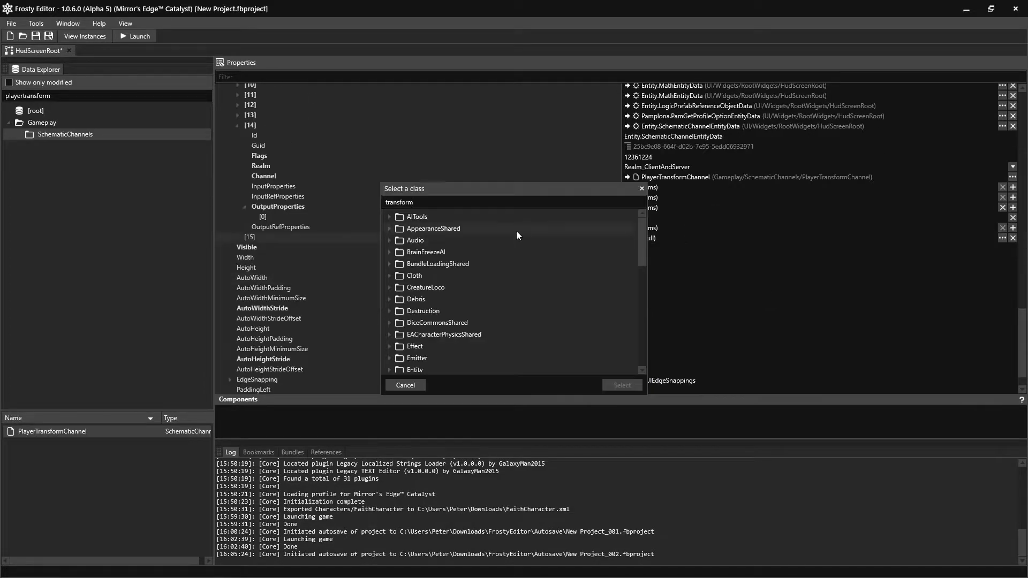
key("Return")
double_click(445, 240)
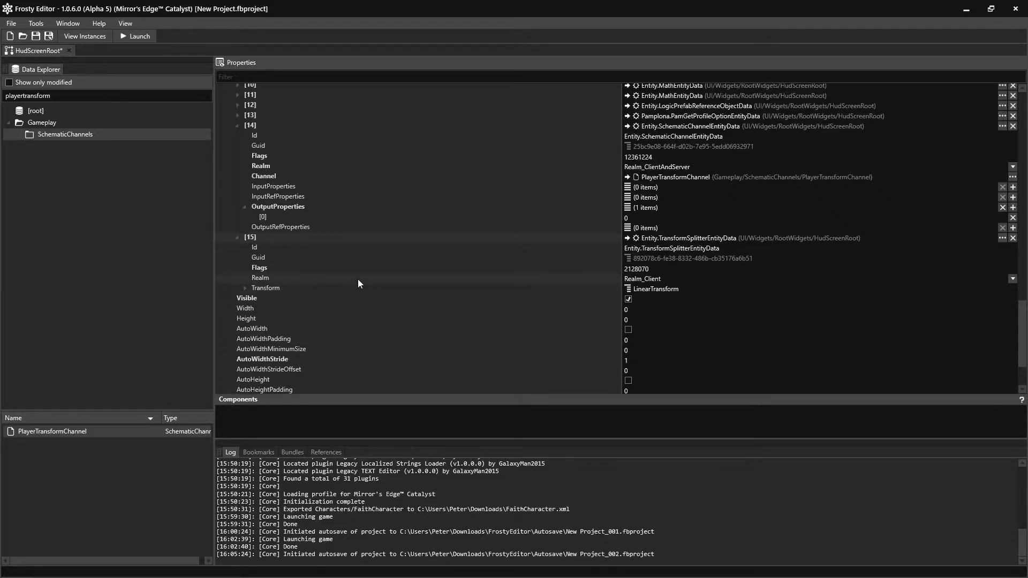
Insert a new entry after the last item of HudScreenRoot's PropertyConnections and expand it.
scroll(362, 279, "up", 15)
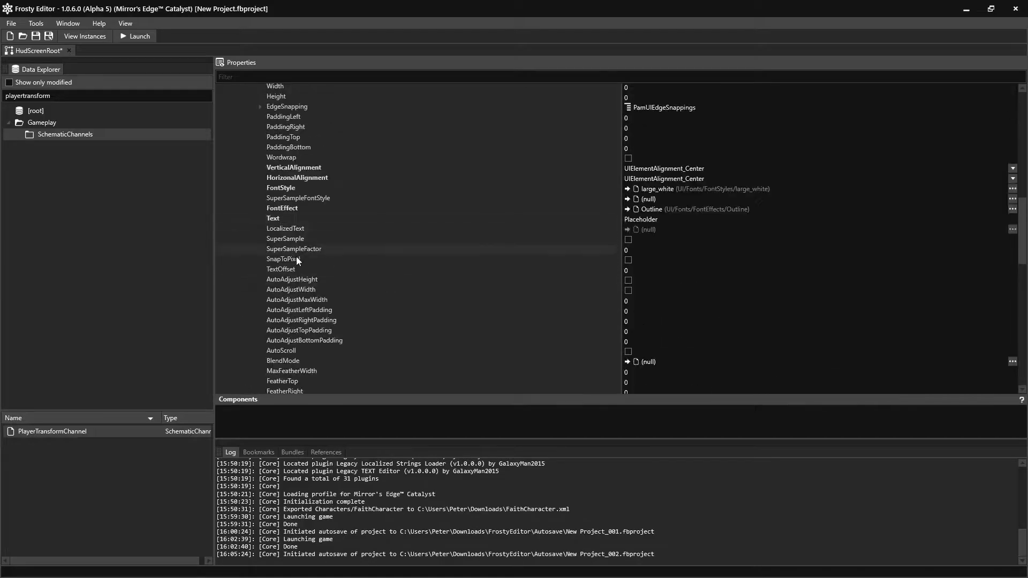
scroll(295, 257, "up", 10)
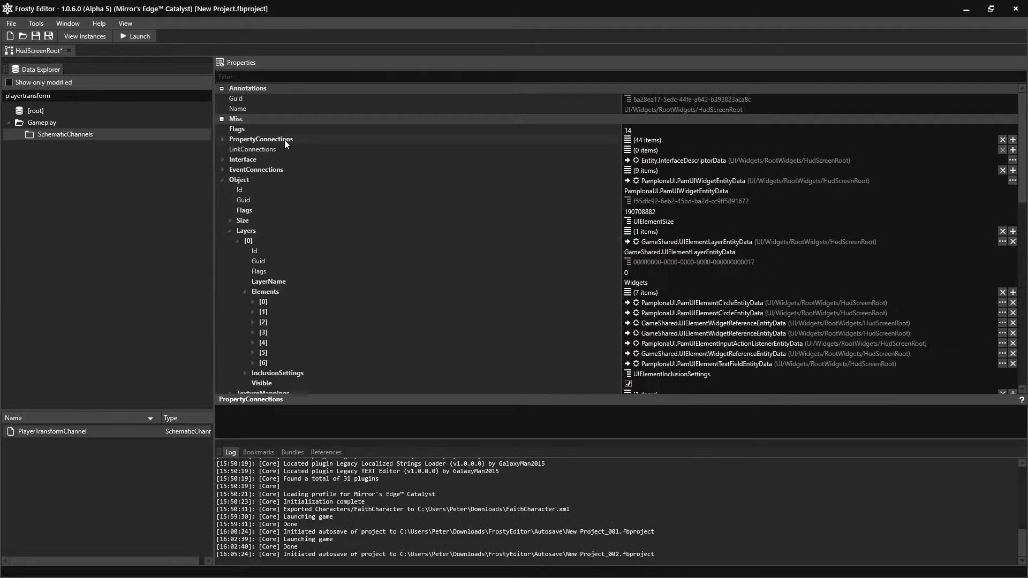
left_click(284, 140)
scroll(310, 214, "down", 5)
right_click(281, 243)
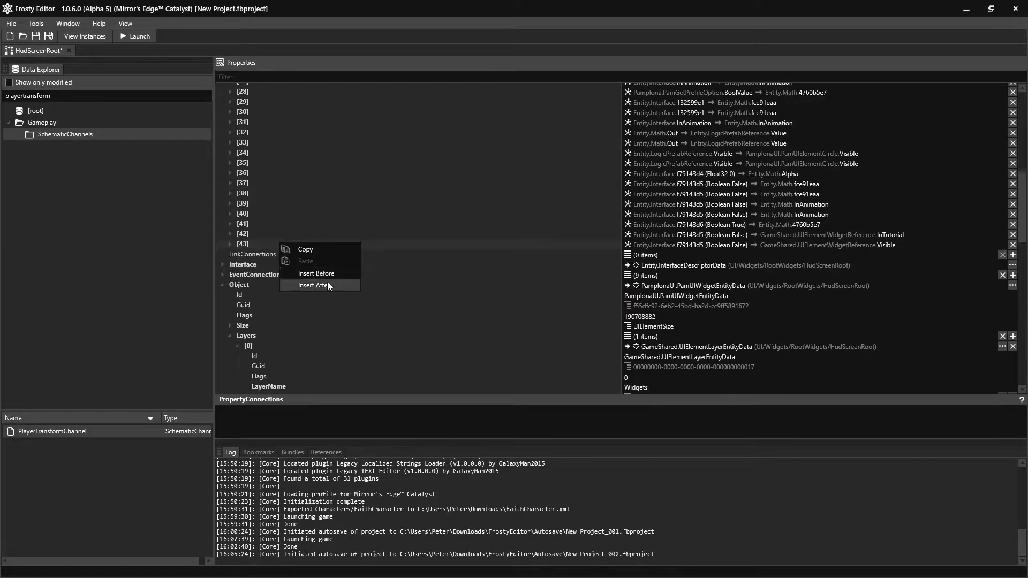
left_click(315, 285)
double_click(284, 257)
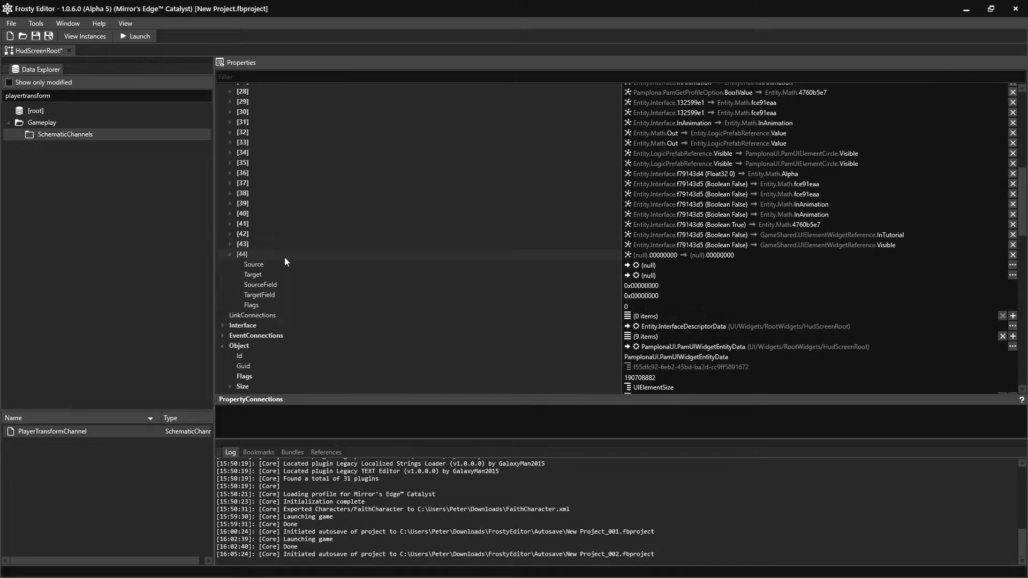
Set the new connection's Source to the newly added SchematicChannelEntityData and its SourceField to PlayerTransform.
left_click(1012, 265)
scroll(691, 417, "down", 3)
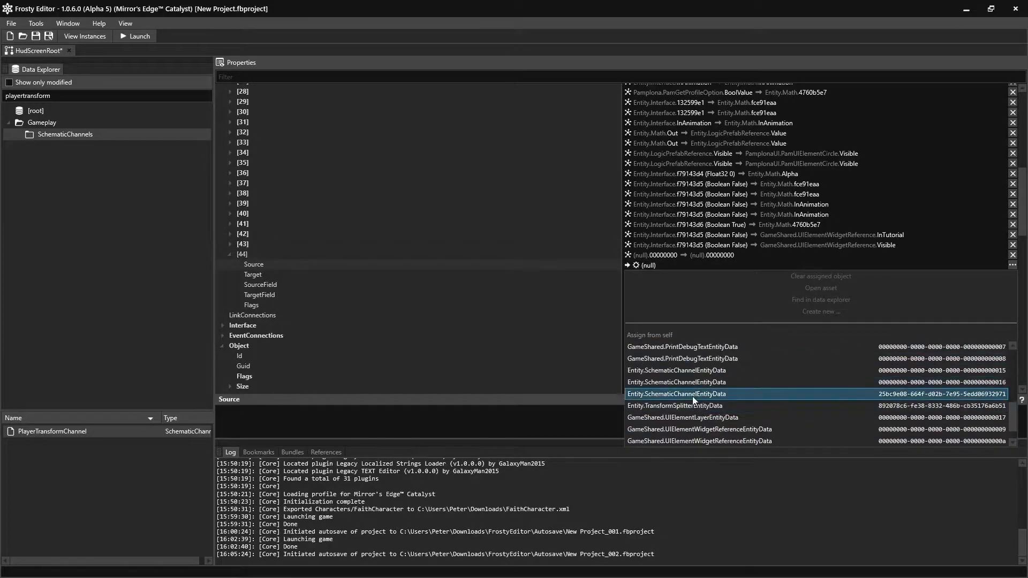
left_click(883, 385)
left_click(571, 280)
type("PlayerTransform")
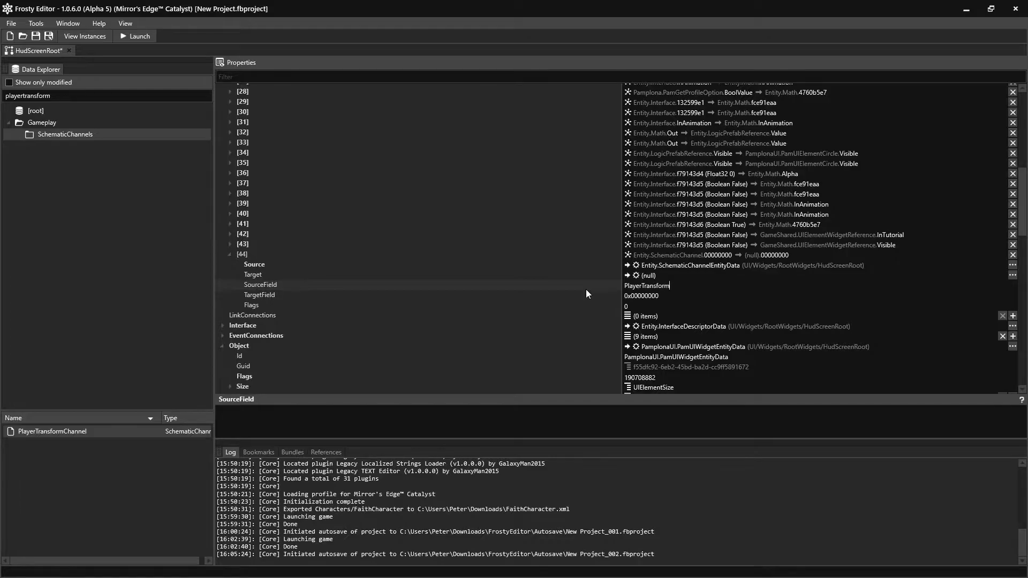
key("Return")
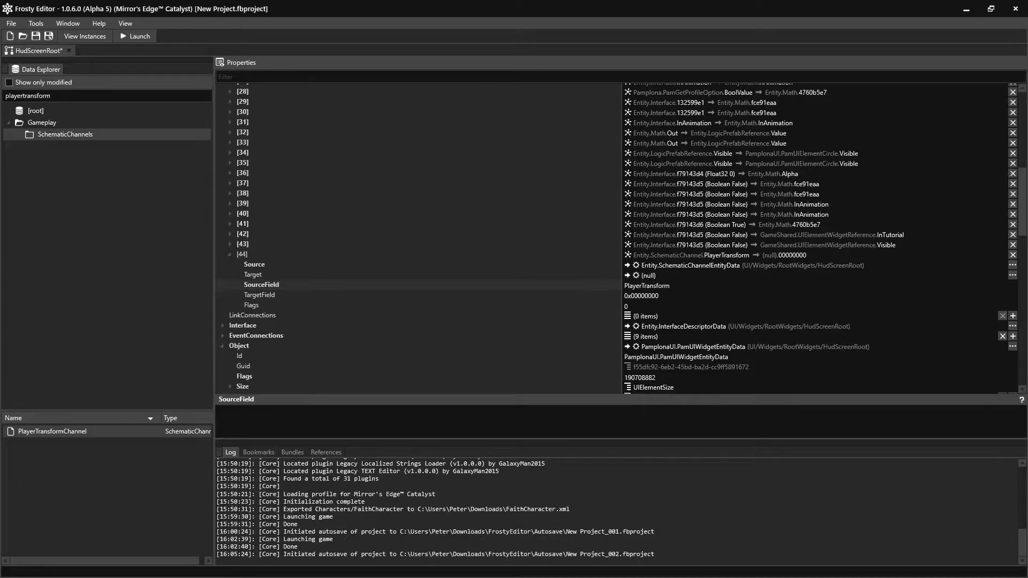
Set connection [44]'s Target to Entity.TransformSplitterEntityData and its TargetField to Transform.
left_click(1012, 275)
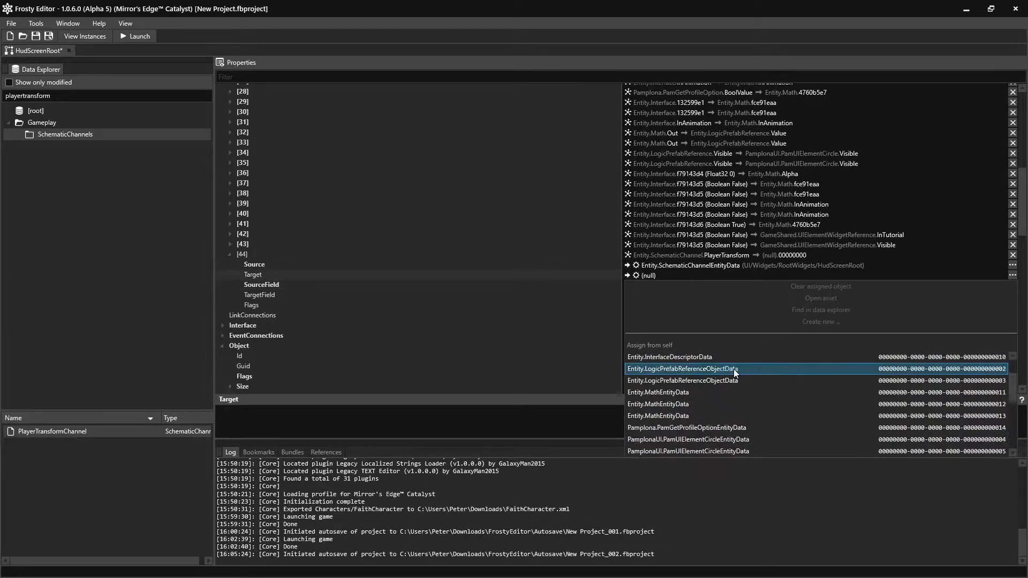
left_click(717, 414)
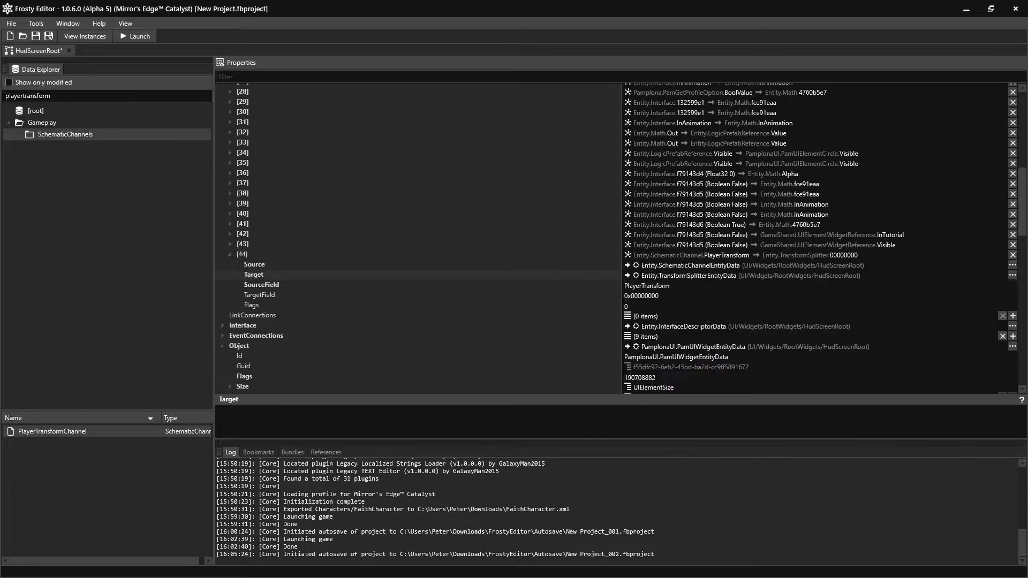
left_click(676, 296)
type("Tranf")
type("form")
key("Return")
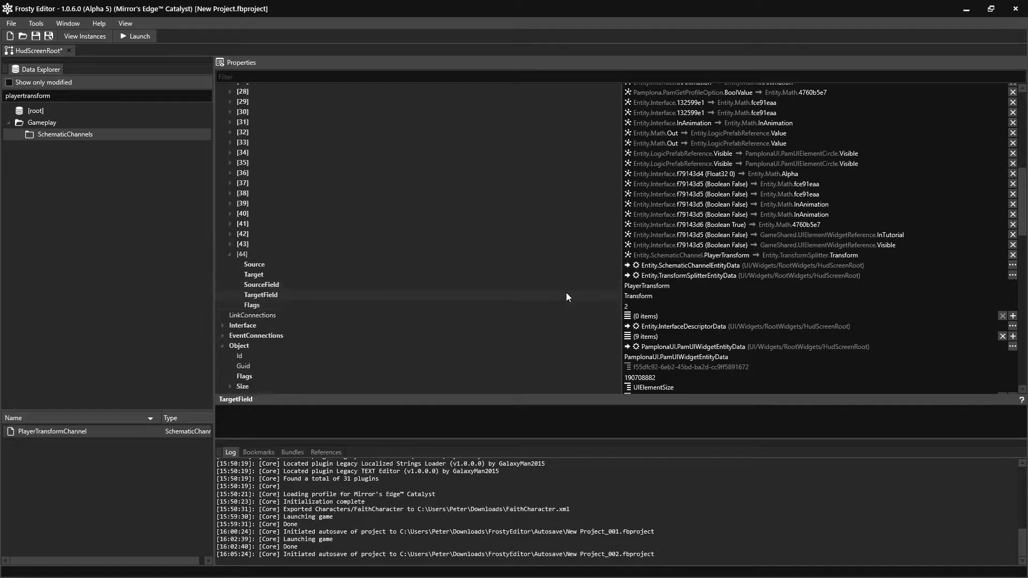
Insert a new PropertyConnections entry after [44] and expand it.
left_click(322, 255)
right_click(323, 255)
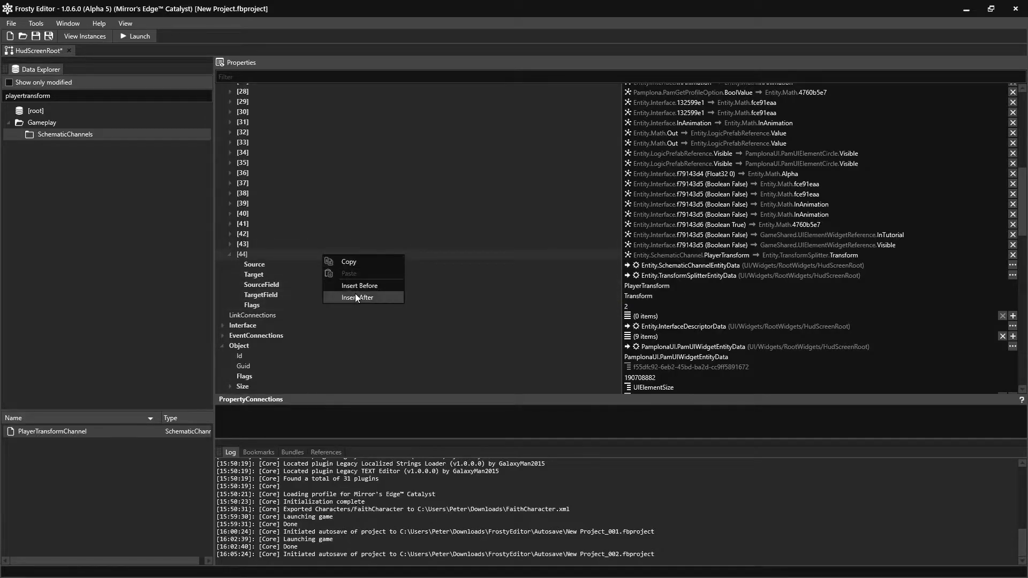
left_click(297, 253)
right_click(297, 255)
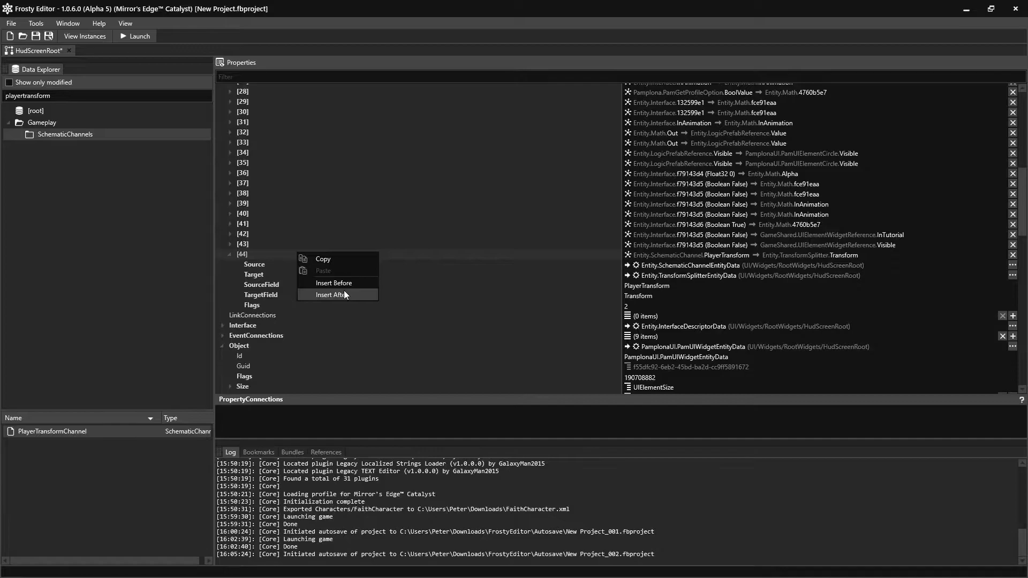
left_click(344, 293)
scroll(321, 284, "down", 2)
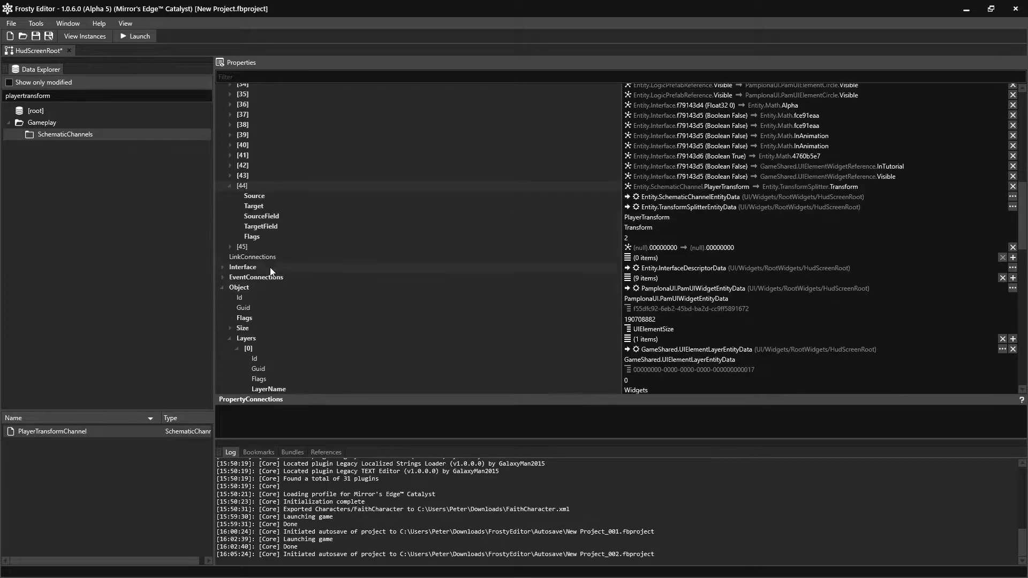
double_click(270, 250)
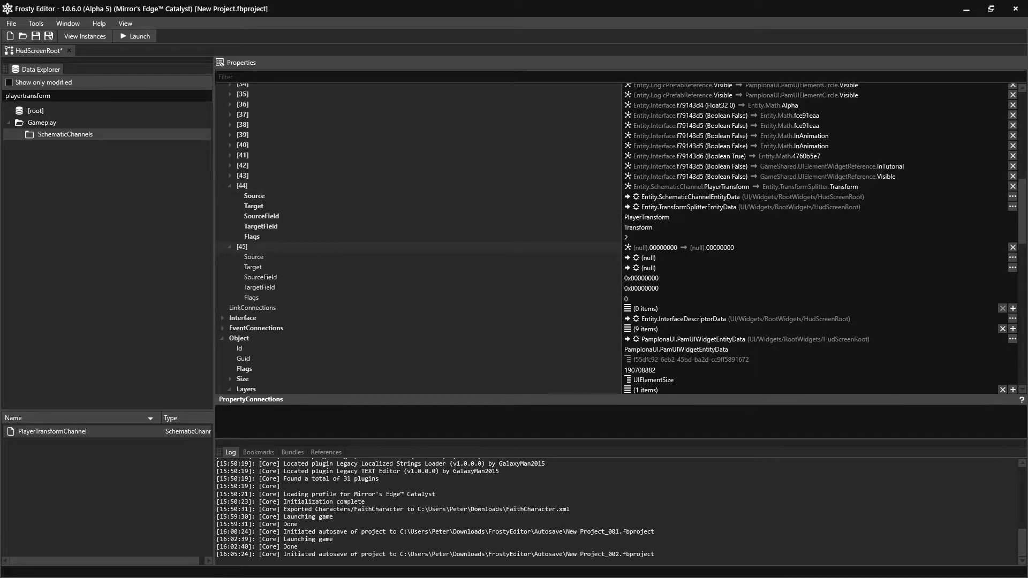
Set connection [45]'s Source to Entity.TransformSplitterEntityData and its SourceField to Trans.
left_click(1012, 258)
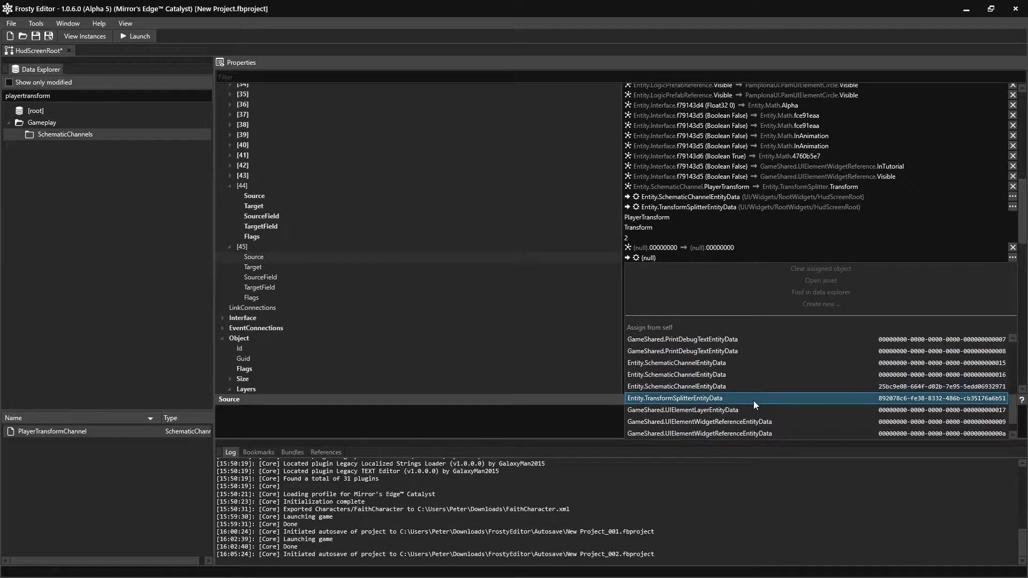
left_click(754, 399)
left_click(684, 277)
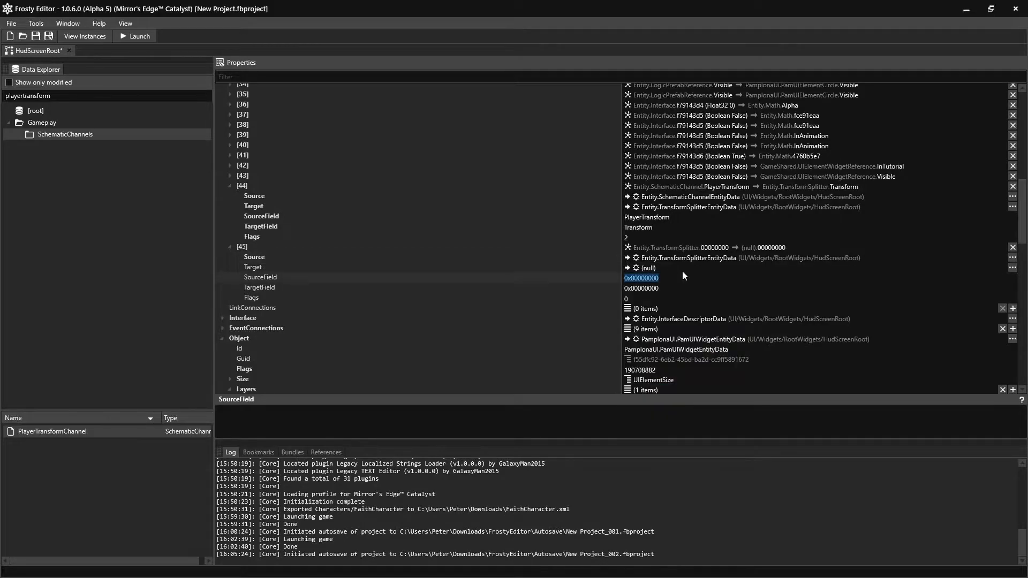
type("Trans")
key("Return")
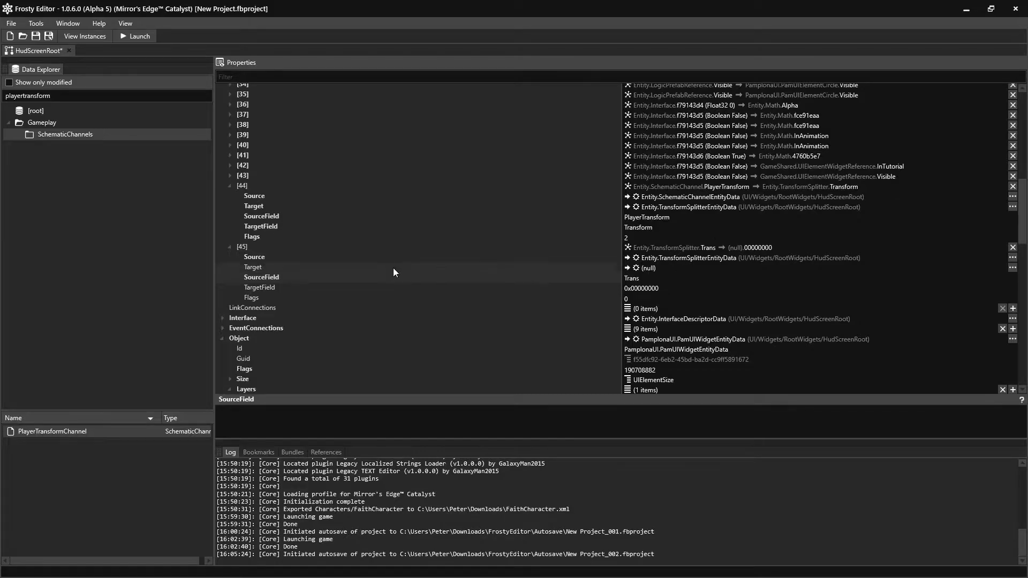
Assign an Entity.Vec3SplitterEntityData object to a new entry at the end of Components.
scroll(420, 246, "down", 15)
left_click(1013, 186)
type("vec3sp")
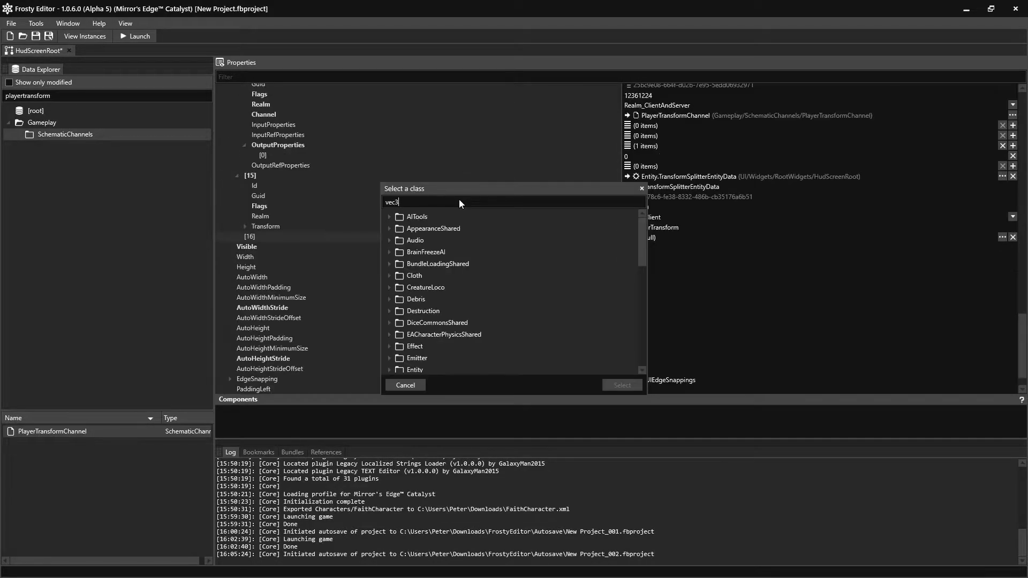
double_click(436, 217)
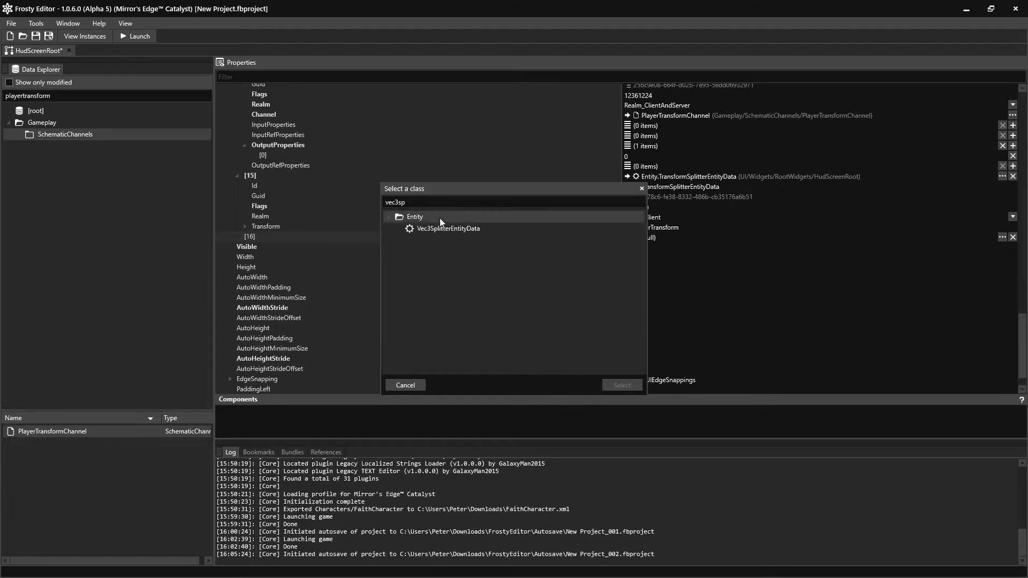
double_click(444, 226)
Set connection [45]'s Target to the new Entity.Vec3SplitterEntityData and its TargetField to In.
scroll(278, 281, "up", 9)
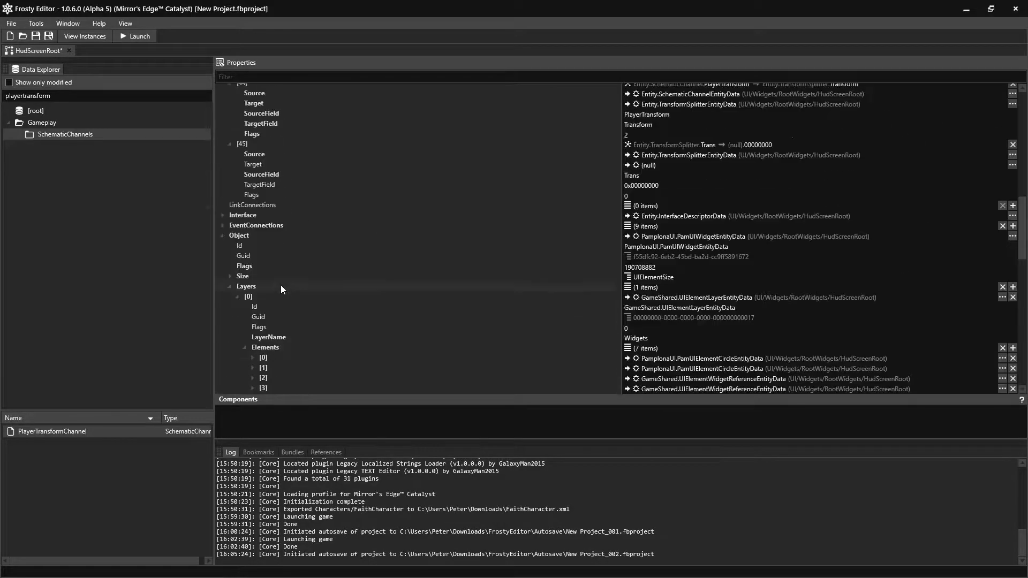
left_click(1012, 268)
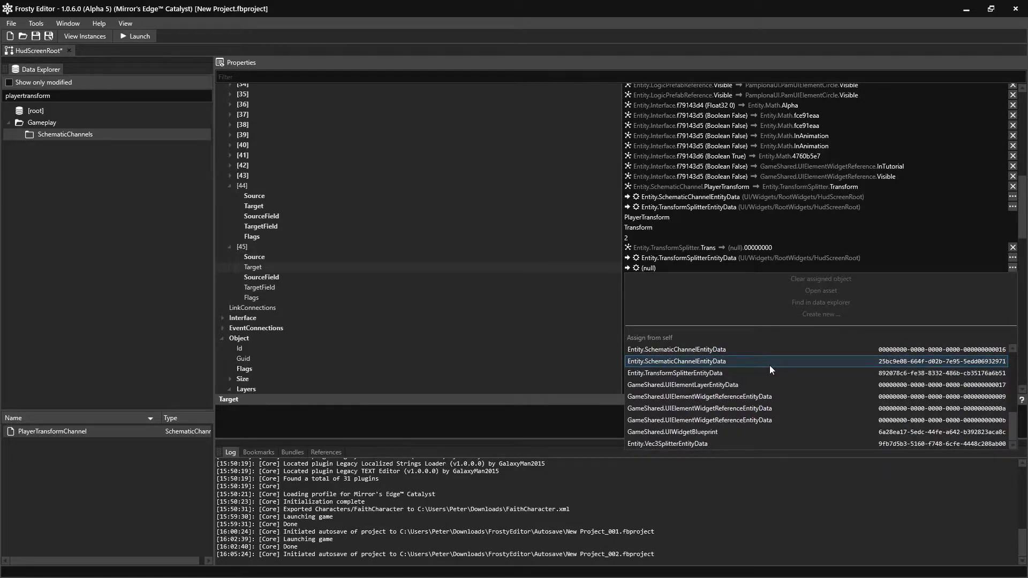
left_click(750, 444)
left_click(691, 285)
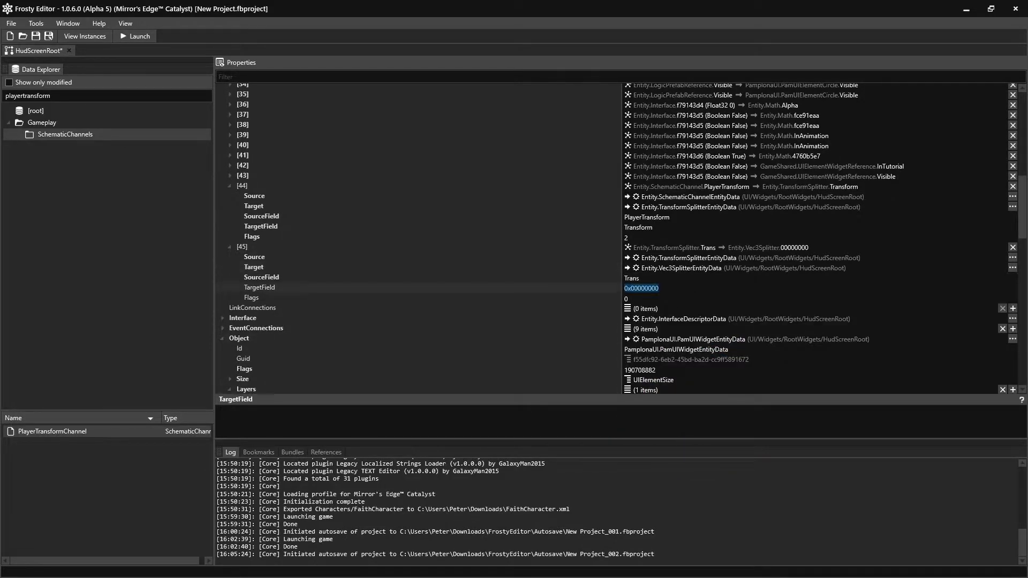
type("In")
key("Return")
Insert three new PropertyConnections entries after [45] and expand all of them.
right_click(298, 246)
left_click(363, 289)
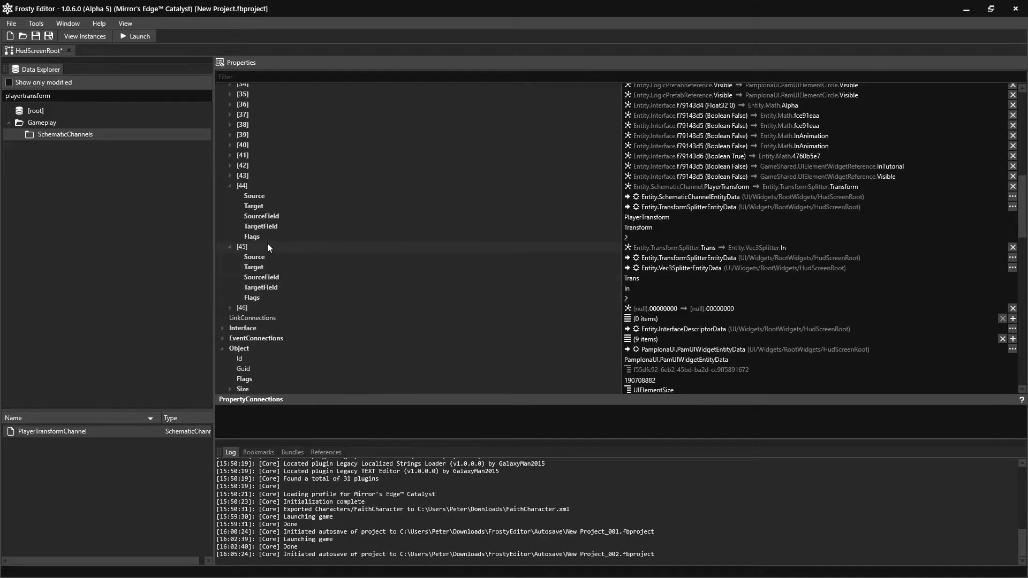
right_click(269, 246)
left_click(303, 288)
right_click(266, 245)
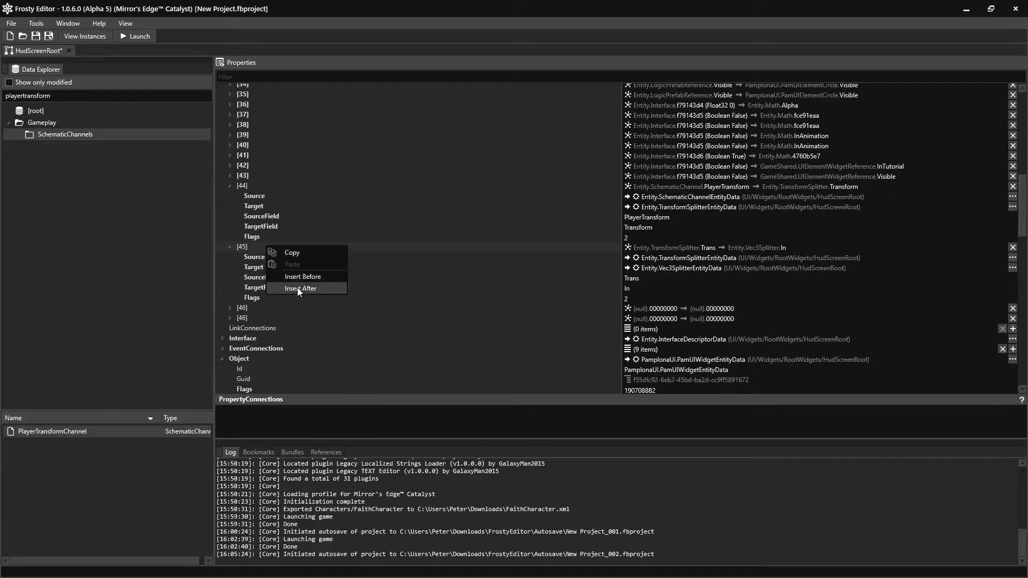
left_click(298, 288)
left_click(230, 327)
left_click(230, 318)
left_click(230, 307)
scroll(271, 287, "down", 4)
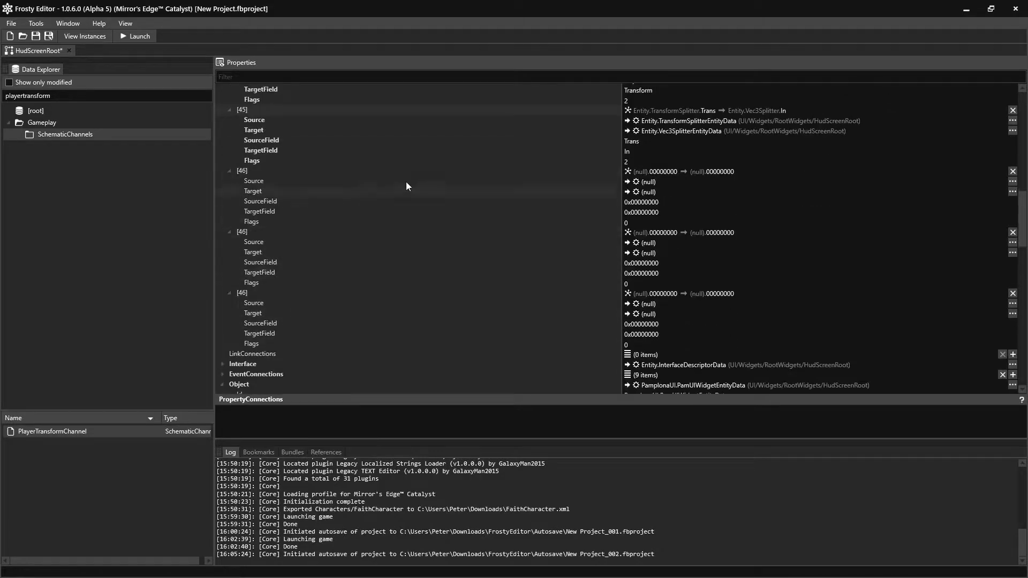
Assign Entity.Vec3SplitterEntityData as the Source of all three new connections.
left_click(1012, 182)
left_click(688, 357)
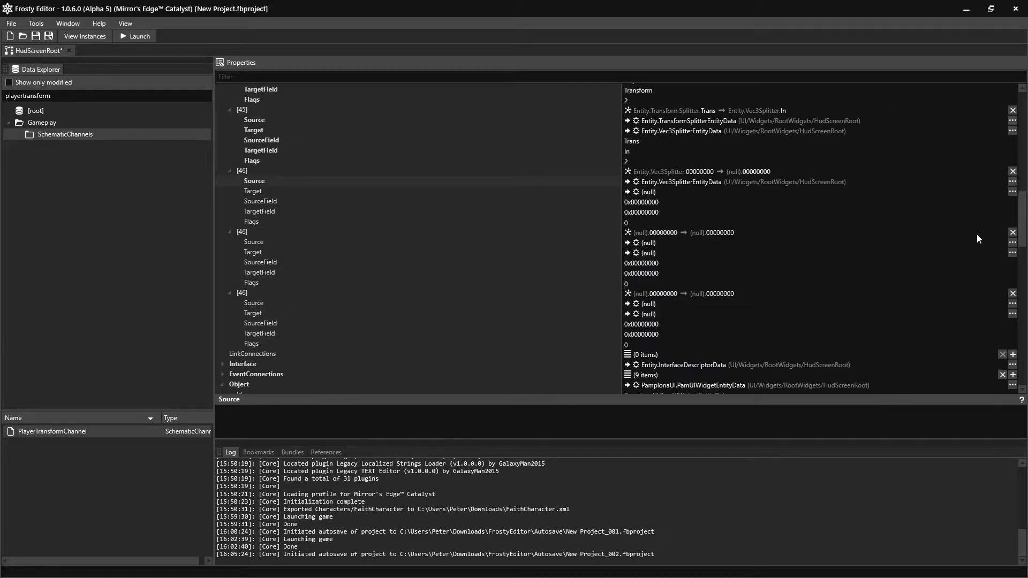
left_click(1012, 242)
left_click(694, 418)
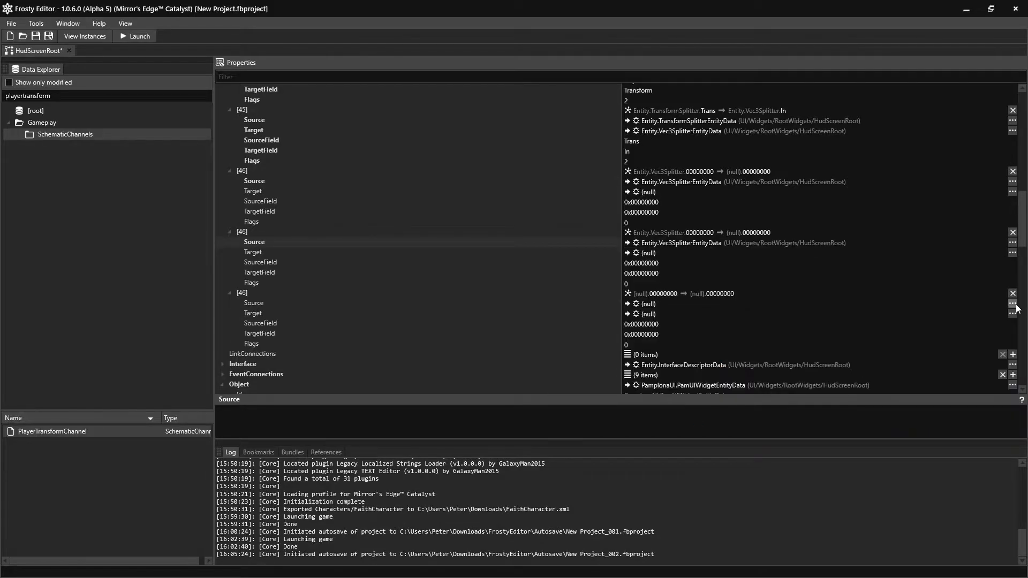
left_click(1012, 304)
left_click(691, 479)
Set the SourceField of the three Vec3Splitter connections to X, Y and Z respectively.
left_click(664, 202)
type("X")
left_click(672, 259)
type("Y")
left_click(669, 323)
type("Z")
left_click(540, 326)
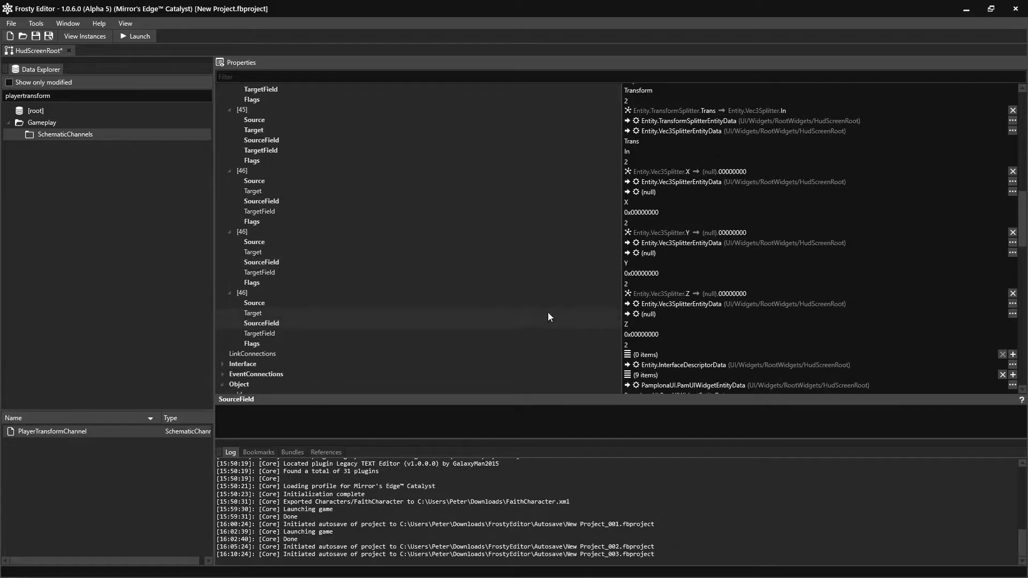
left_click(440, 282)
Add a DiceCommonsShared.CheckedLocalizedStringEntityData component and look up the ID_CAS_EXP format string in the MEC Strings spreadsheet.
scroll(436, 271, "down", 10)
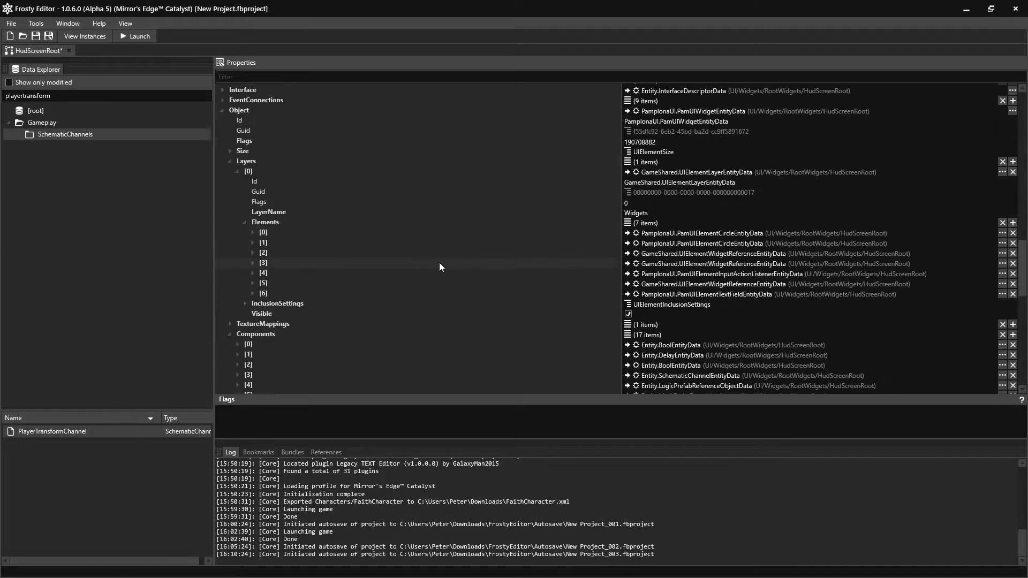
scroll(434, 263, "down", 6)
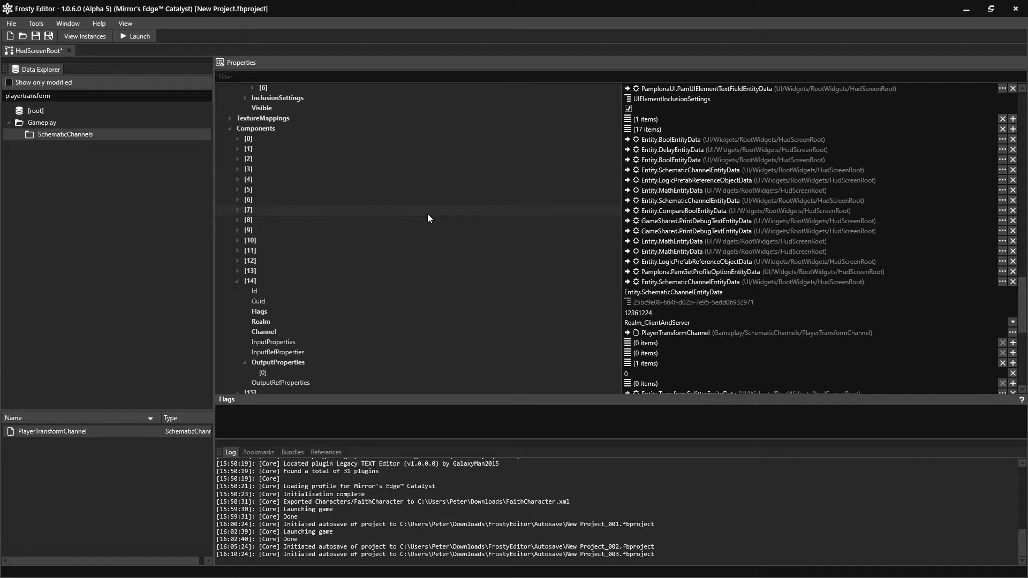
key("alt+Tab")
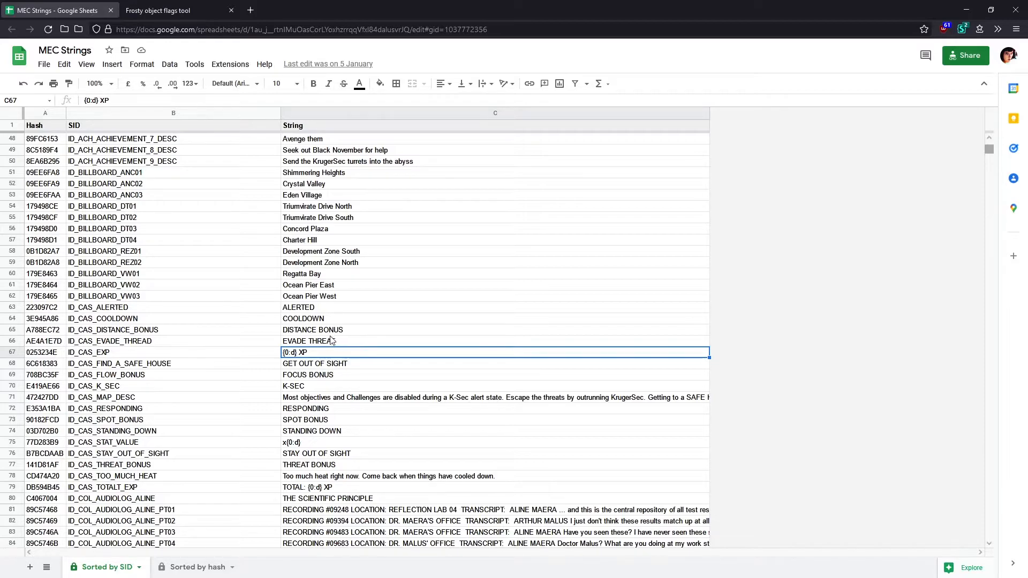
key("alt+Tab")
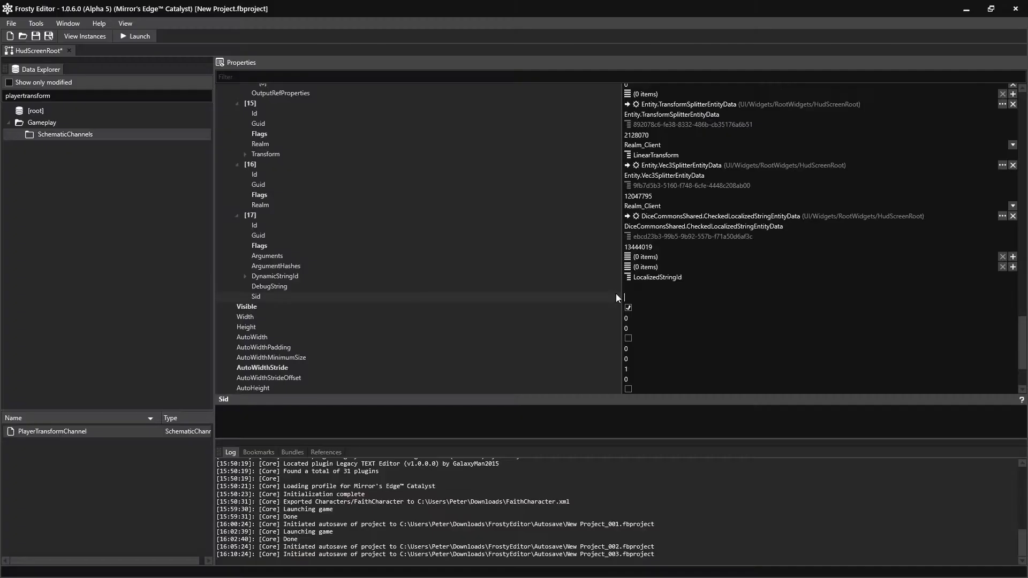
Try ID_CAS_EXP as the Sid of the CheckedLocalizedStringEntityData component and clear the field again.
type("ID_CAS_EXP")
key("Return")
left_click(628, 308)
left_click(628, 308)
left_click(628, 308)
left_click(663, 298)
key("BackSpace")
Set the localized string component's DebugString to "{0:f.2} // {1:f.2} // {2:f.2}".
left_click(641, 286)
type("0")
type(":f")
type("} {1")
type(":f}")
type(" {2")
type("} {")
type("2:f")
type(".2")
key("Right")
key("Right")
key("Right")
key("Right")
key("Right")
key("Right")
type(".2// //")
key("Tab")
Add three entries to the localized string component's Arguments and expand the list.
left_click(476, 257)
left_click(1013, 258)
left_click(1013, 257)
left_click(1013, 257)
left_click(245, 256)
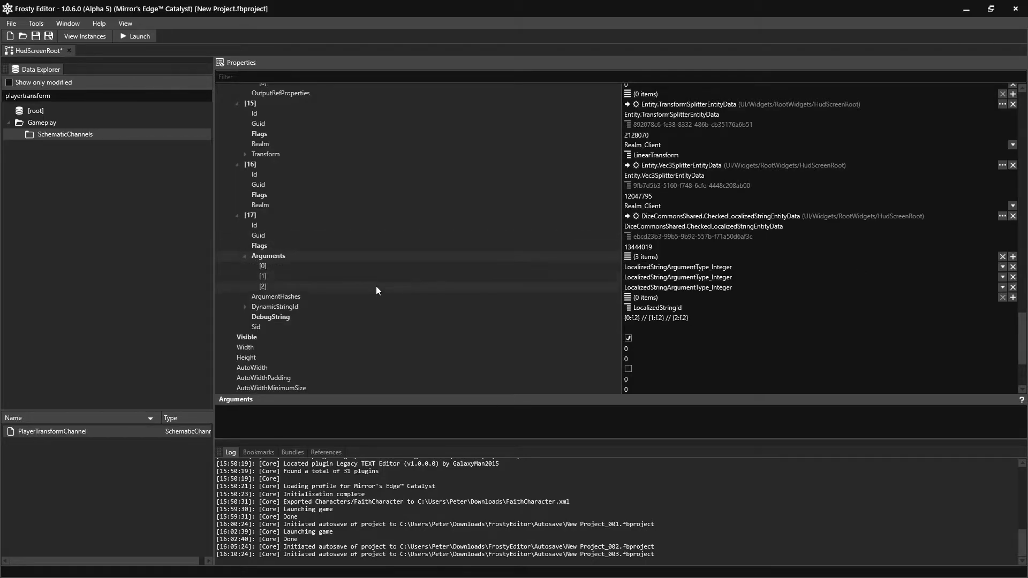
Change all three Arguments entries to LocalizedStringArgumentType_Float.
left_click(691, 267)
left_click(702, 287)
left_click(706, 278)
left_click(714, 298)
left_click(716, 291)
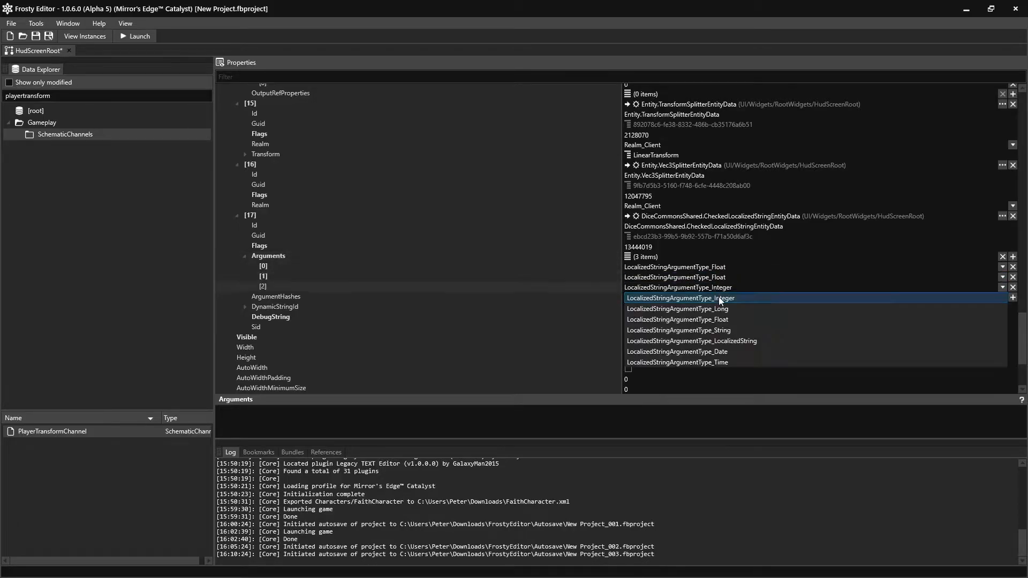
left_click(721, 317)
Add three ArgumentHashes entries to the localized string component and set the first two to 177661 and 177660.
left_click(1013, 297)
left_click(1013, 298)
left_click(1013, 298)
double_click(351, 298)
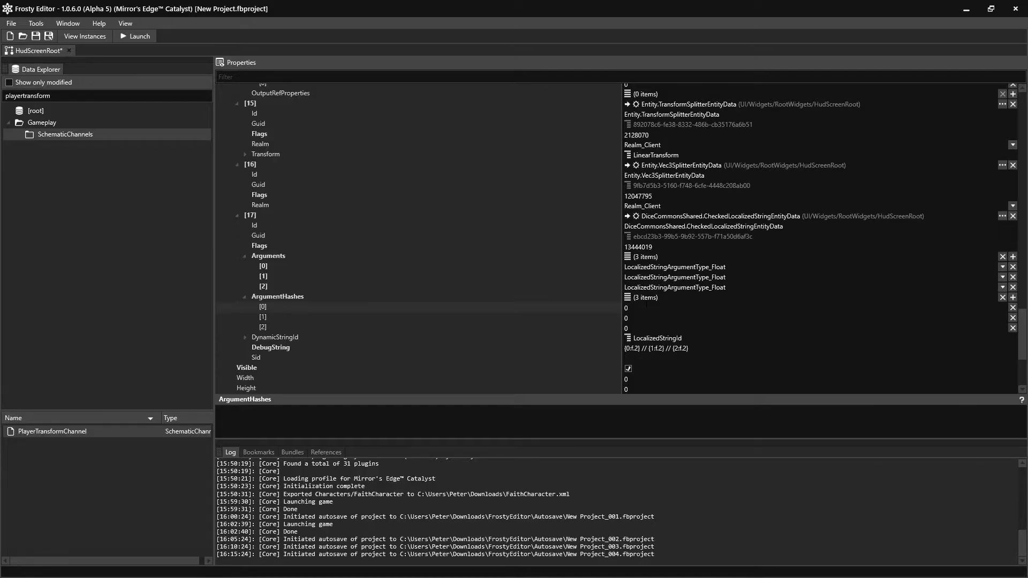
key("BackSpace")
type("177661")
key("Tab")
type("177660")
key("Return")
Assign DiceCommonsShared.CheckedLocalizedStringEntityData as the Target of property connections [46], [47] and [48].
scroll(1004, 208, "up", 10)
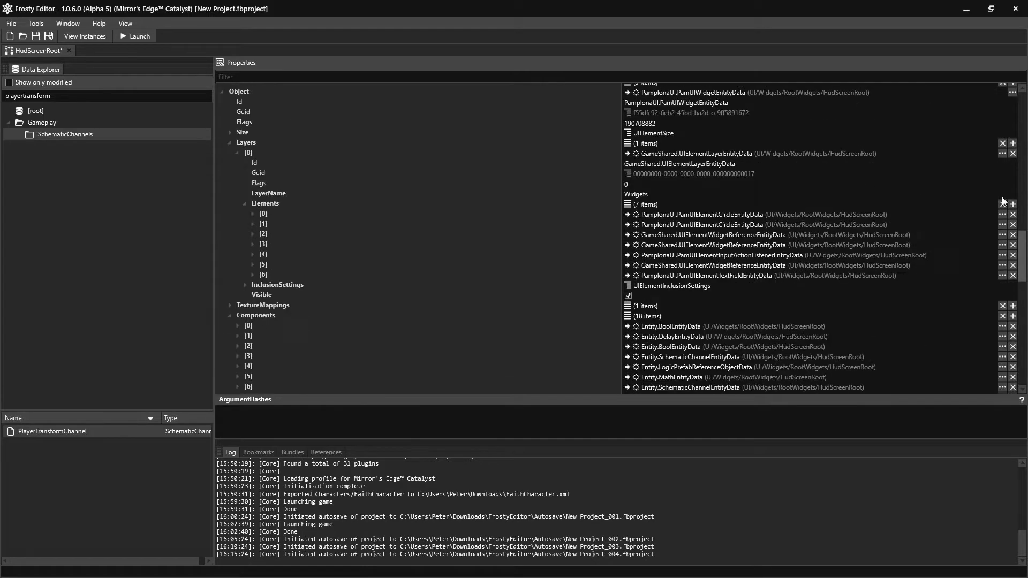
scroll(1004, 208, "up", 10)
scroll(1024, 196, "down", 3)
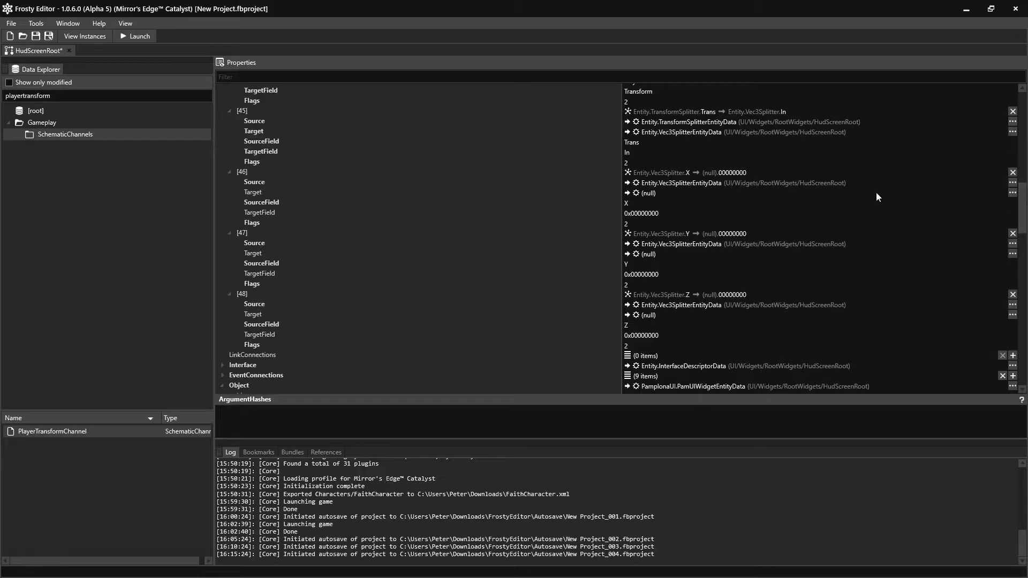
left_click(1013, 193)
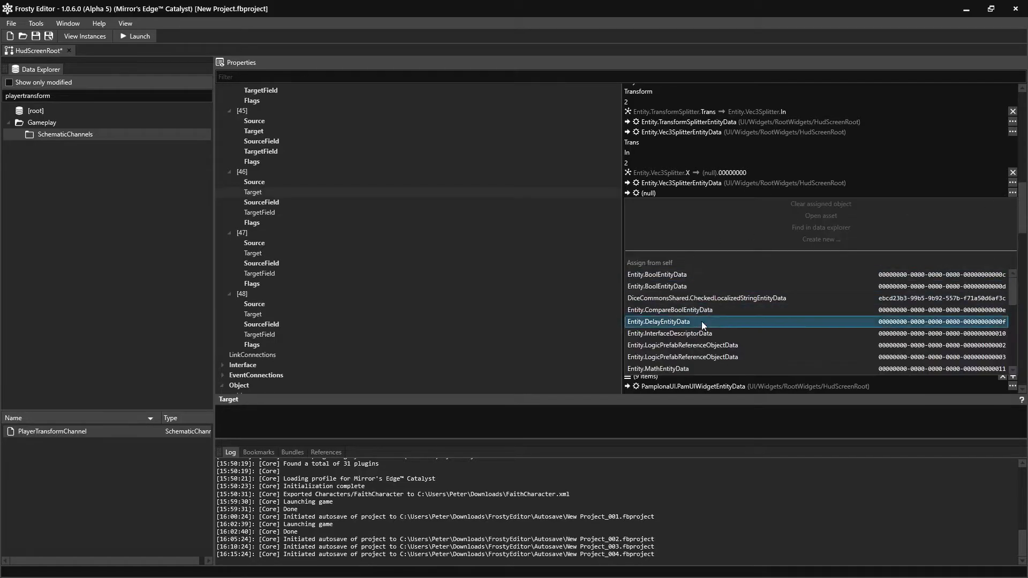
left_click(739, 298)
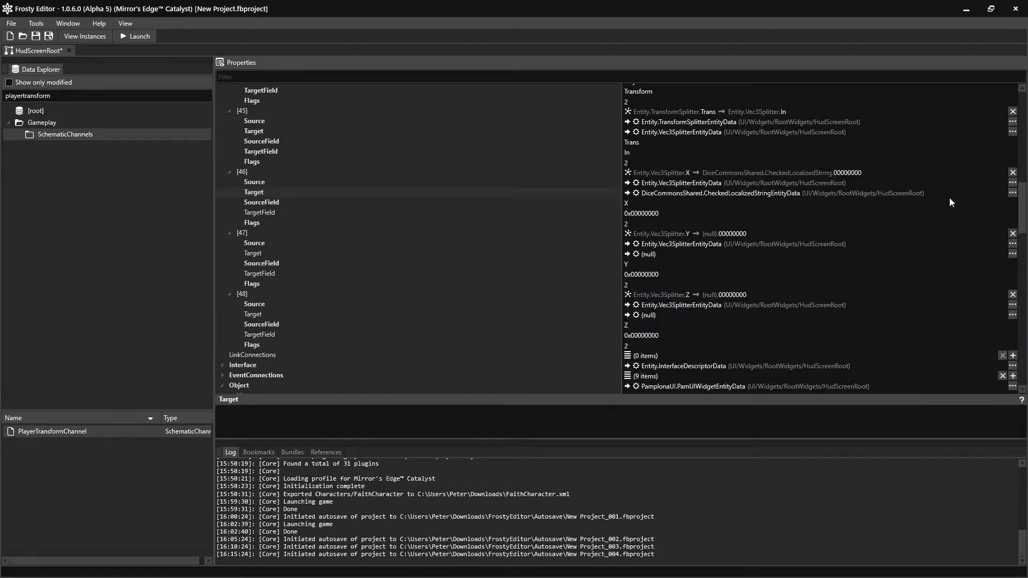
left_click(1013, 253)
left_click(696, 358)
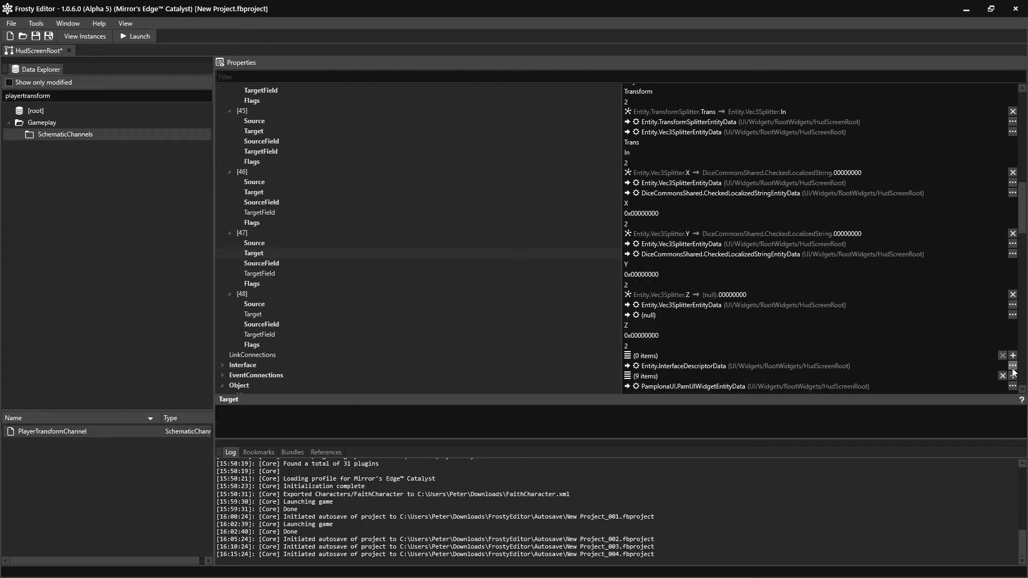
left_click(1012, 315)
left_click(737, 411)
Set the TargetField of connections [46], [47] and [48] to X, Y and Z respectively.
left_click(688, 213)
type("X")
left_click(645, 274)
type("Y")
left_click(645, 336)
type("Z")
key("Return")
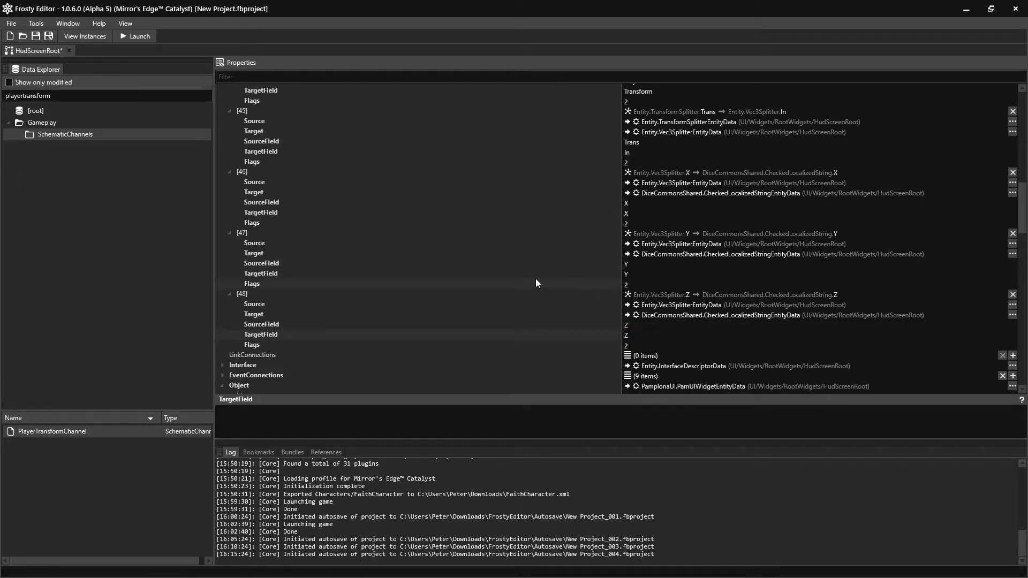
scroll(377, 291, "up", 1)
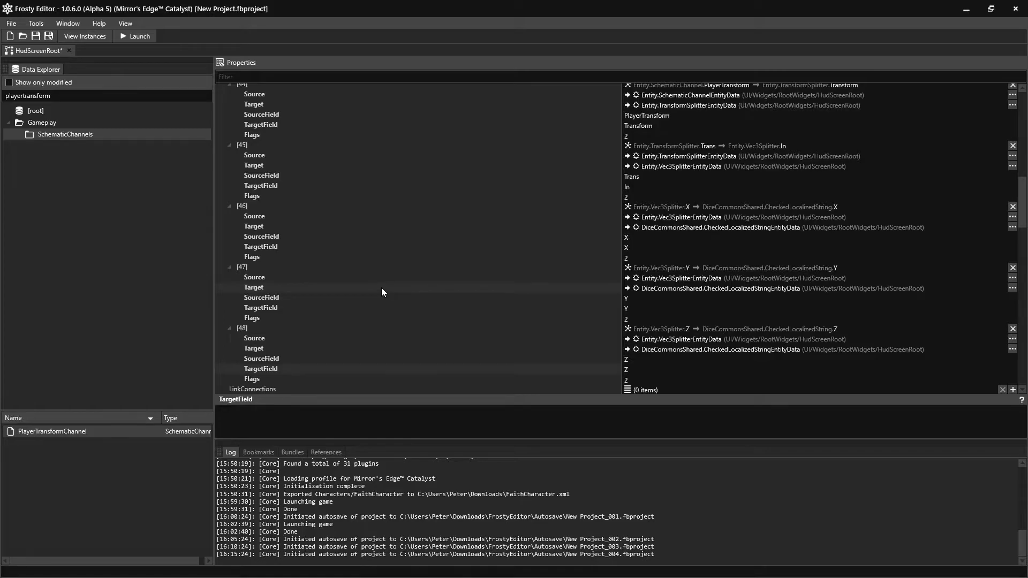
Assign DiceCommonsShared.CheckedLocalizedStringEntityData as Source and PamplonaUI.PamUIElementTextFieldEntityData as Target of property connection [49].
scroll(865, 204, "down", 4)
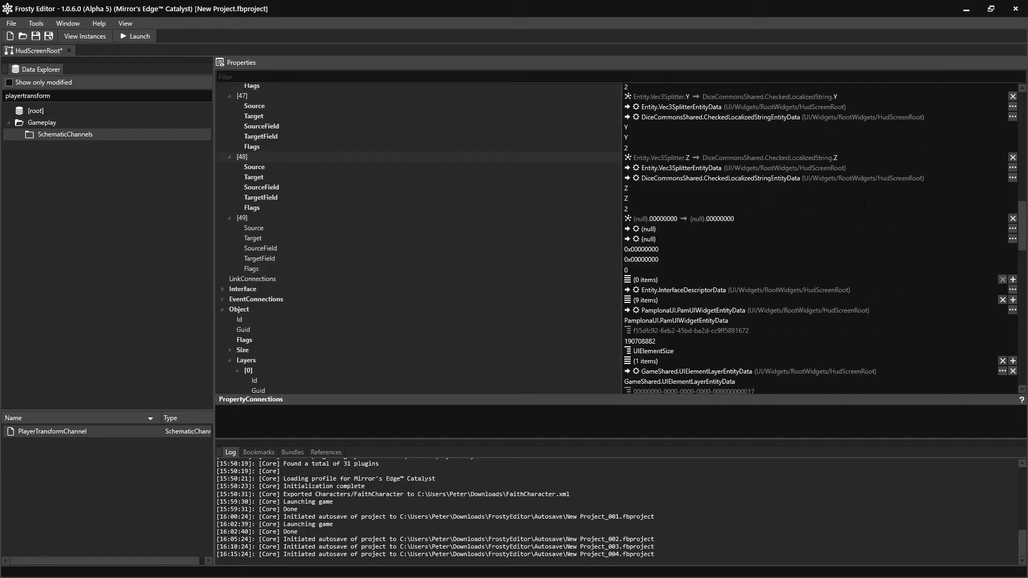
left_click(1013, 229)
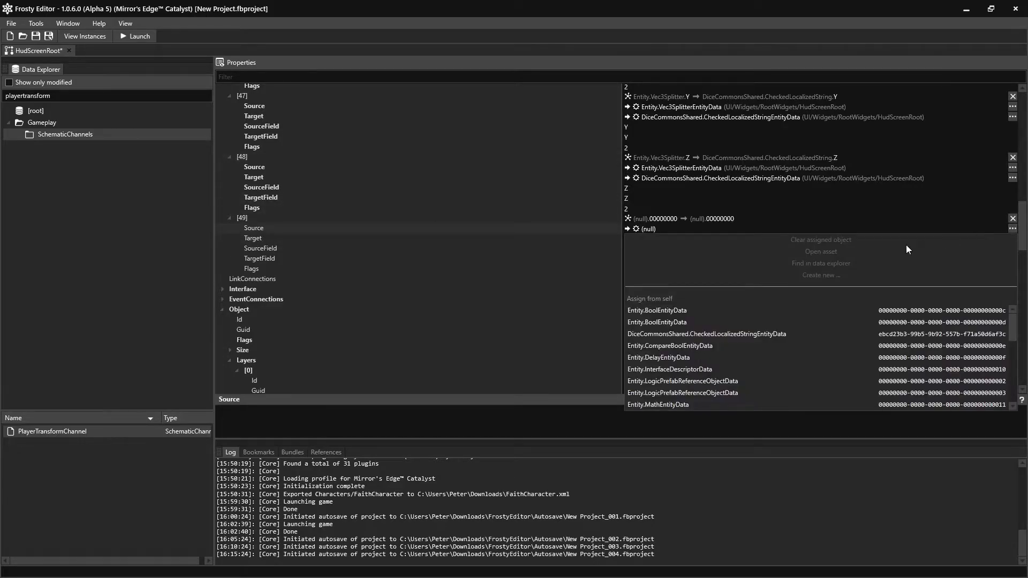
left_click(764, 334)
left_click(1012, 239)
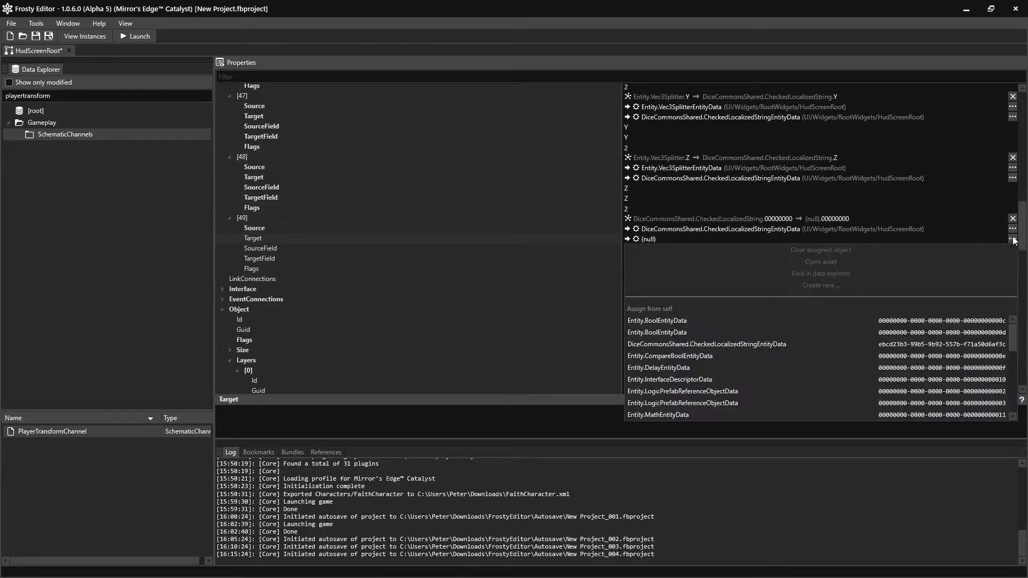
scroll(718, 357, "down", 3)
scroll(723, 359, "down", 2)
left_click(718, 356)
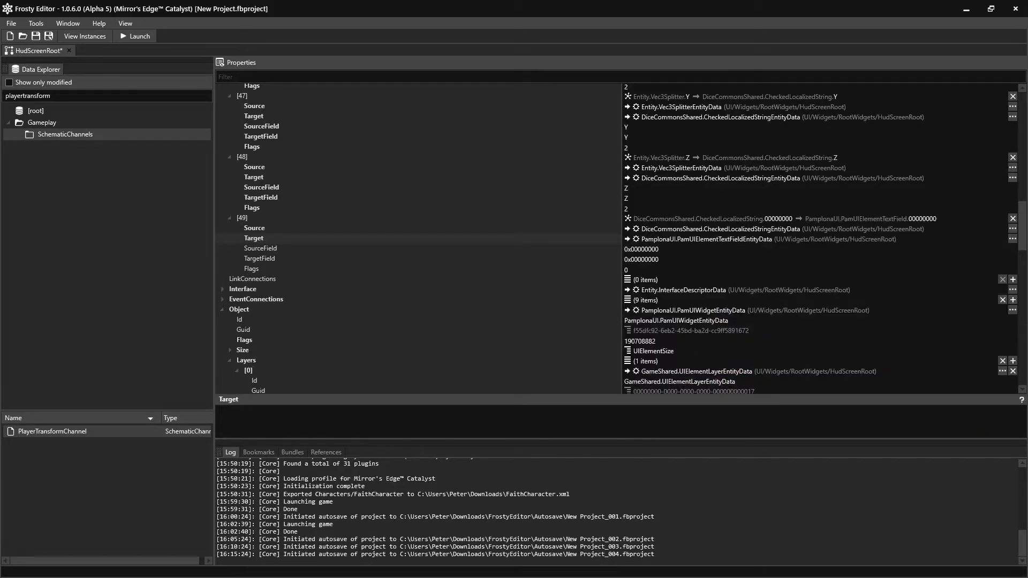
Set the SourceField of property connection [49] to LocalizedString.
left_click(612, 245)
type("LocalizedString")
key("Return")
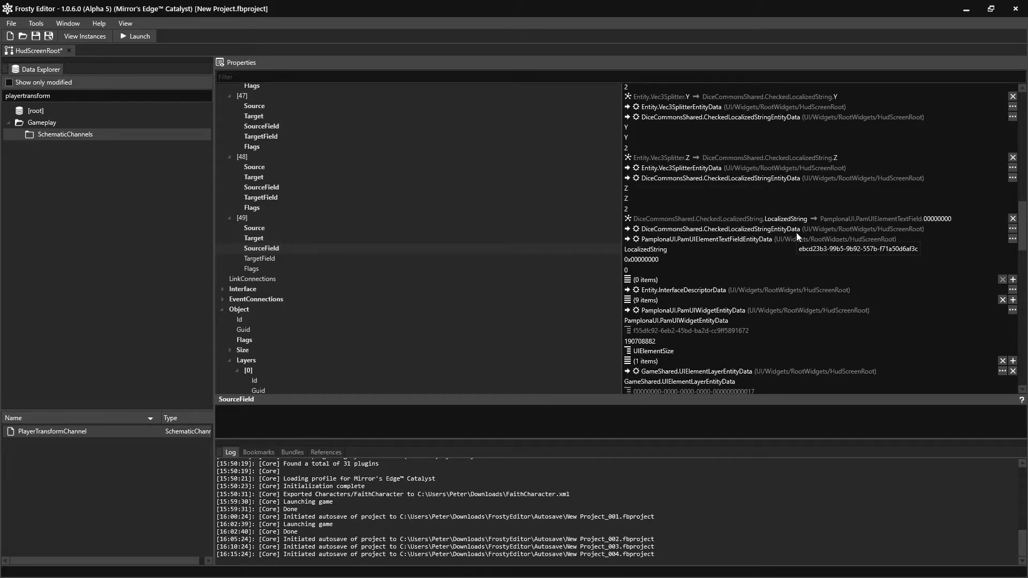
Clear the placeholder Text value of the text field element.
scroll(482, 278, "down", 10)
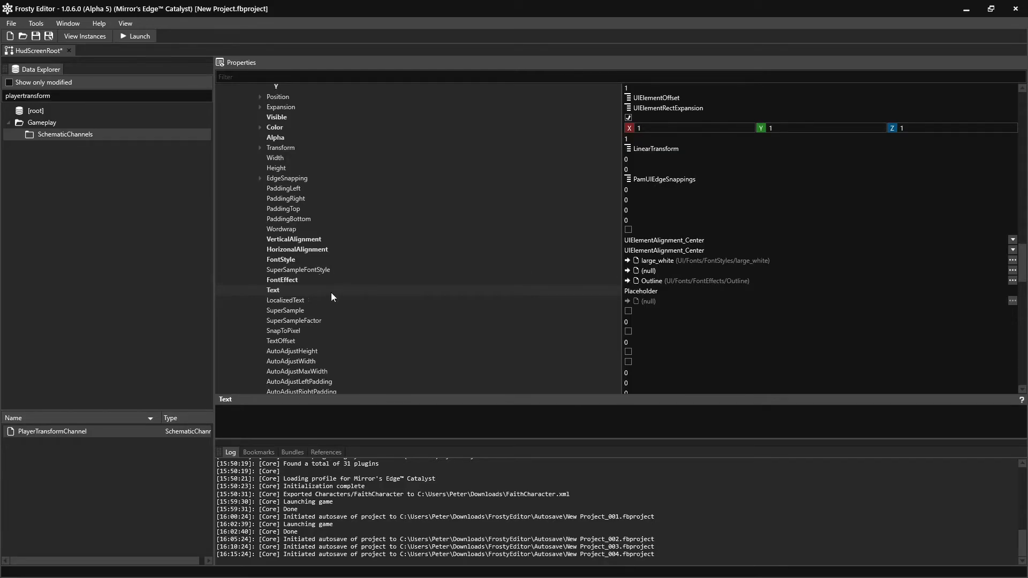
left_click(295, 302)
double_click(643, 291)
key("BackSpace")
left_click(383, 280)
Set the TargetField of property connection [49] to LocalizedText and its Flags to 2.
scroll(390, 300, "up", 17)
scroll(438, 284, "up", 5)
double_click(683, 292)
type("LocalizedText")
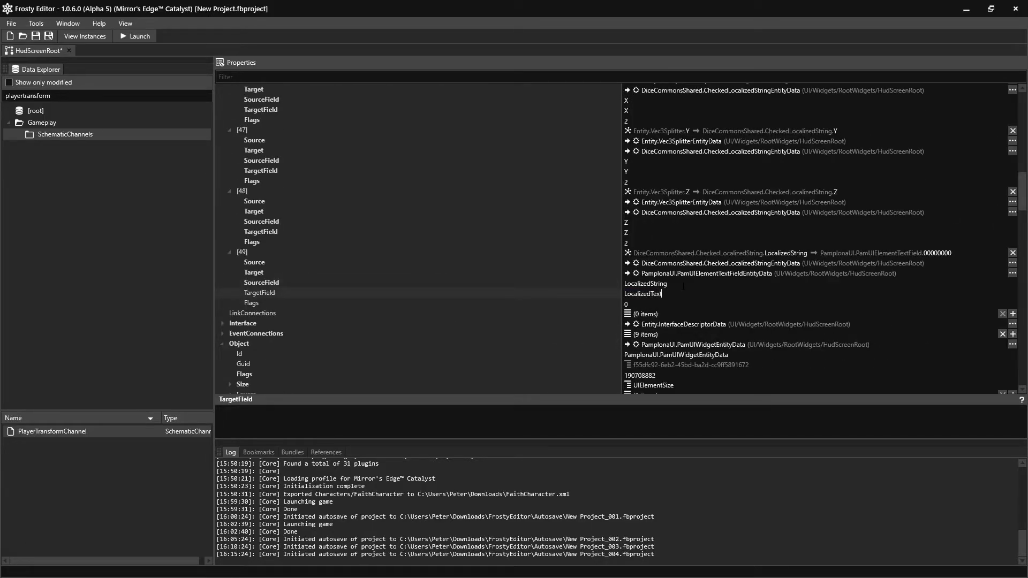
key("Return")
double_click(678, 304)
type("2")
key("Return")
Use the Frosty object flags tool to add client and server property connection targets to 2128070, and set the TransformSplitter component's Flags to 404781254.
scroll(523, 284, "down", 10)
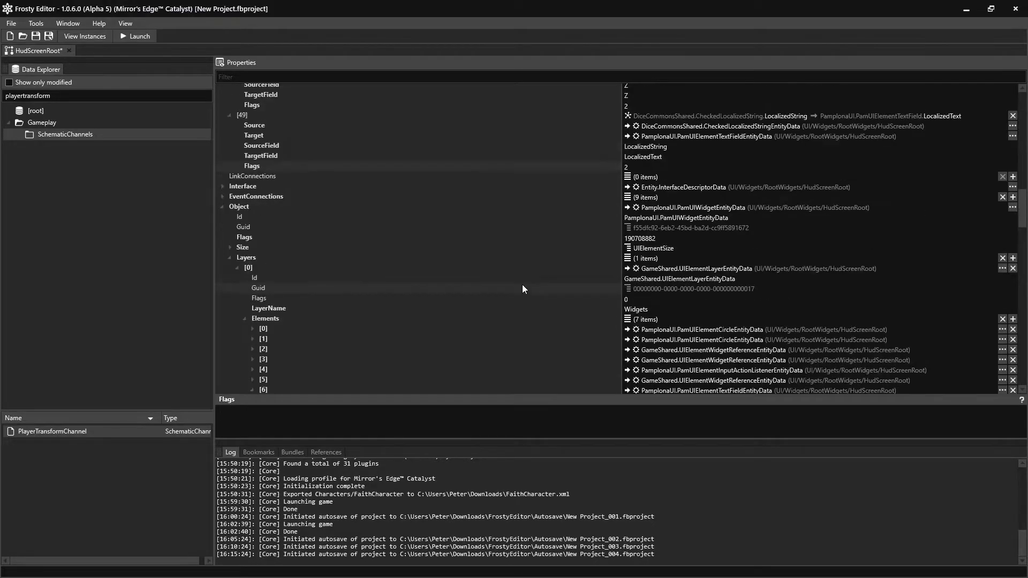
scroll(526, 287, "down", 10)
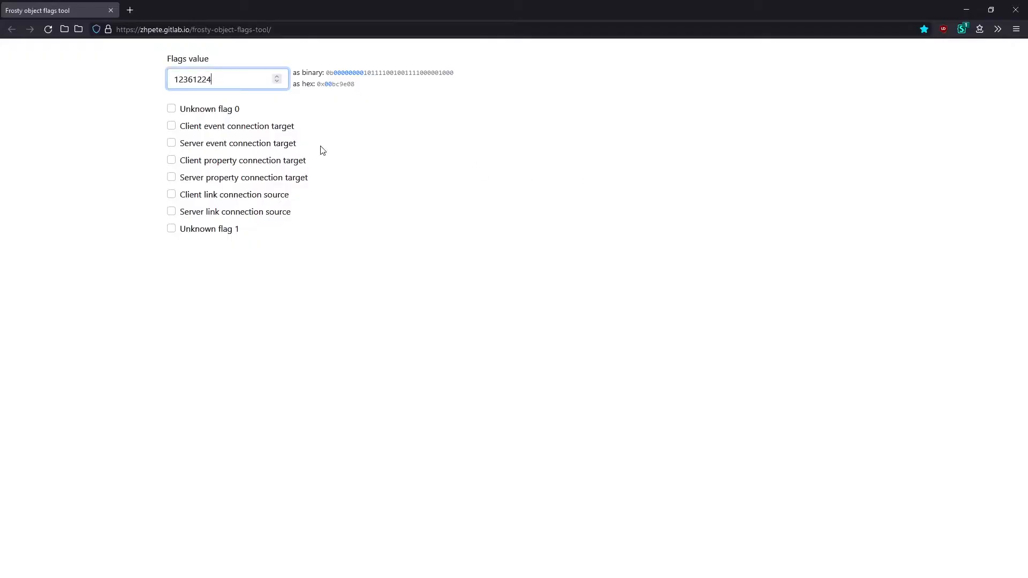
key("ctrl+a")
type("2128070")
left_click(197, 161)
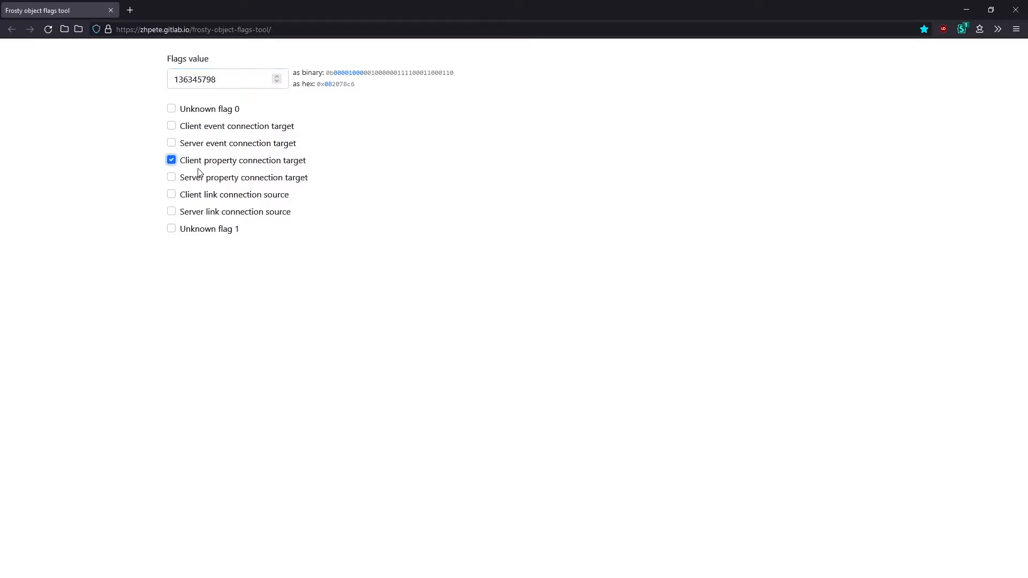
left_click(201, 178)
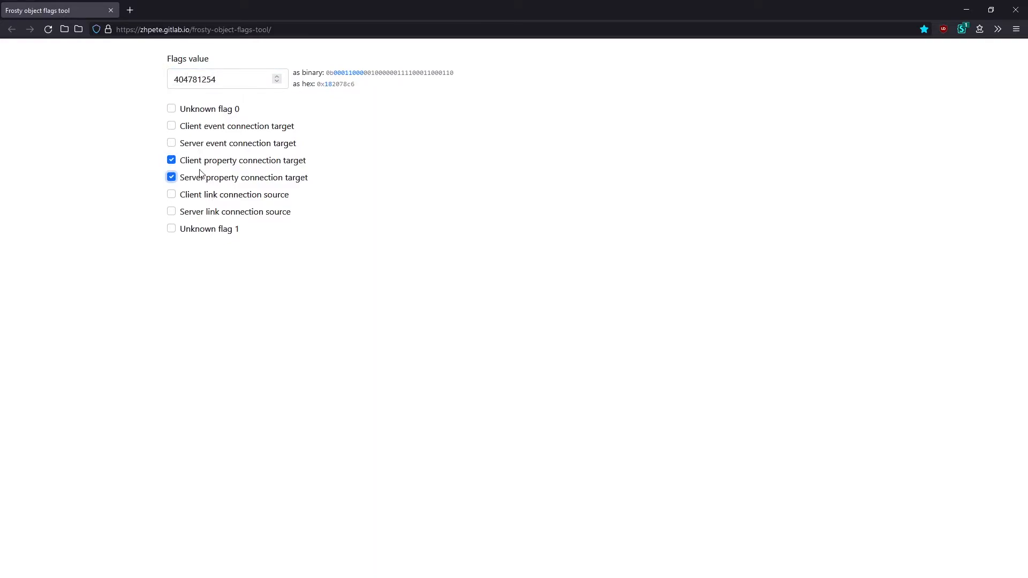
double_click(227, 81)
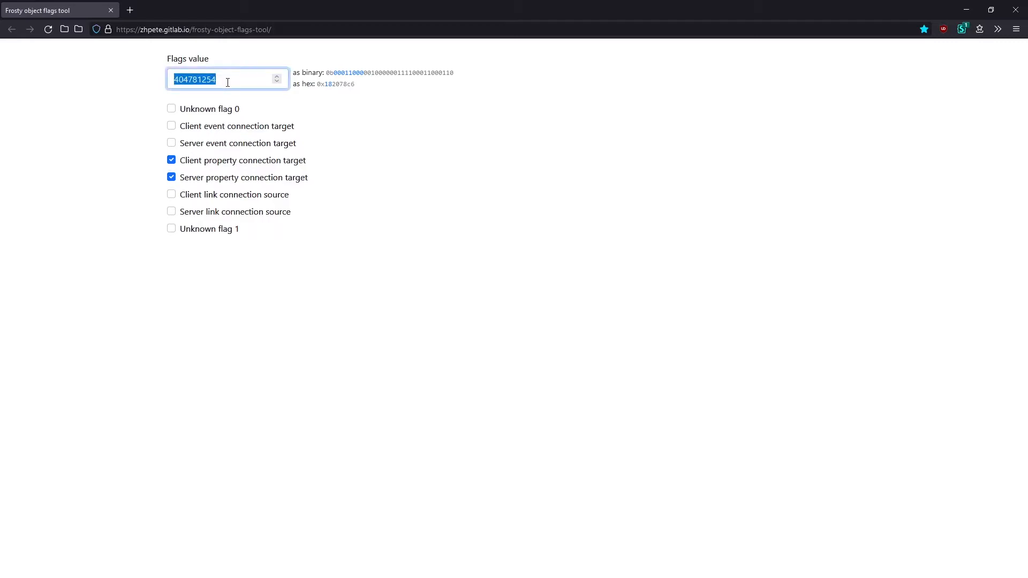
key("ctrl+c")
key("alt+Tab")
key("ctrl+v")
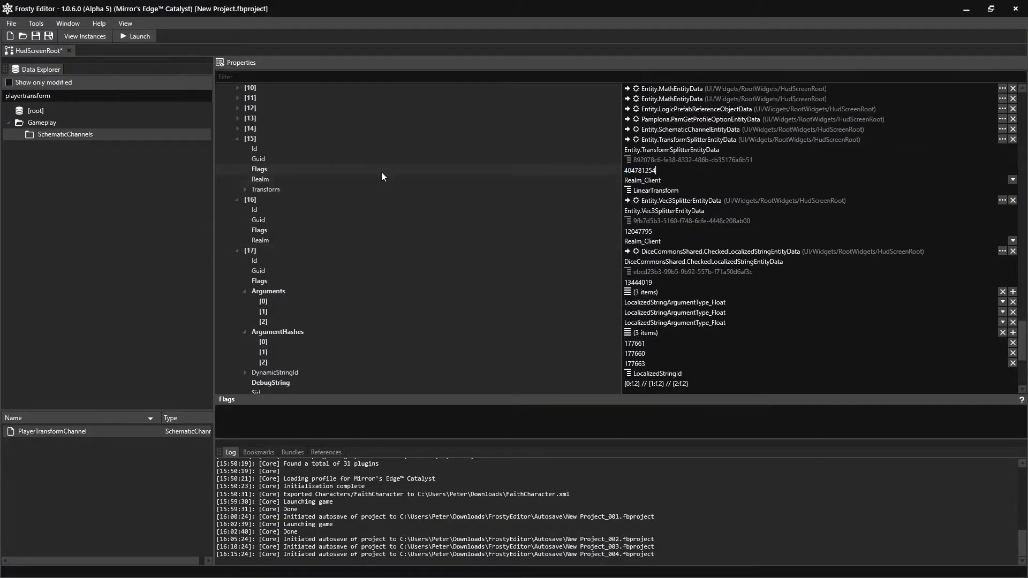
Add the client property connection target flag to the Vec3Splitter component's Flags using the flags tool, setting them to 146265523.
left_click(235, 141)
double_click(639, 180)
key("ctrl+c")
key("alt+Tab")
key("ctrl+v")
left_click(245, 159)
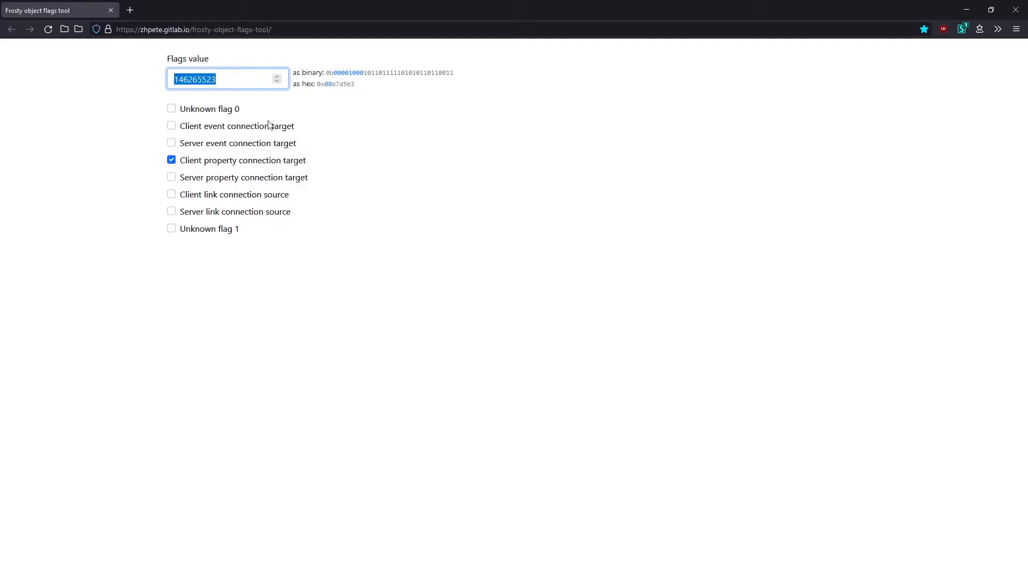
key("ctrl+c")
key("alt+Tab")
key("ctrl+v")
Add the client property connection target flag to the CheckedLocalizedString component's Flags using the flags tool, setting them to 147661747.
left_click(238, 149)
double_click(639, 189)
key("ctrl+c")
key("alt+Tab")
key("ctrl+v")
left_click(218, 160)
double_click(242, 81)
key("ctrl+c")
key("alt+Tab")
key("ctrl+v")
scroll(474, 287, "up", 5)
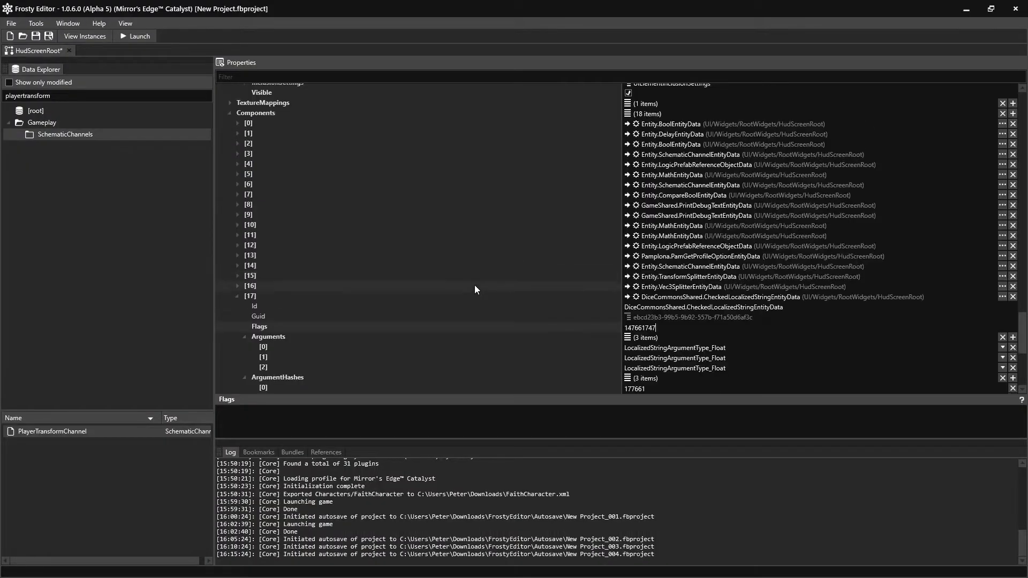
Add the client property connection target flag to the text field element's Flags using the flags tool, setting them to 148009104.
scroll(471, 294, "up", 10)
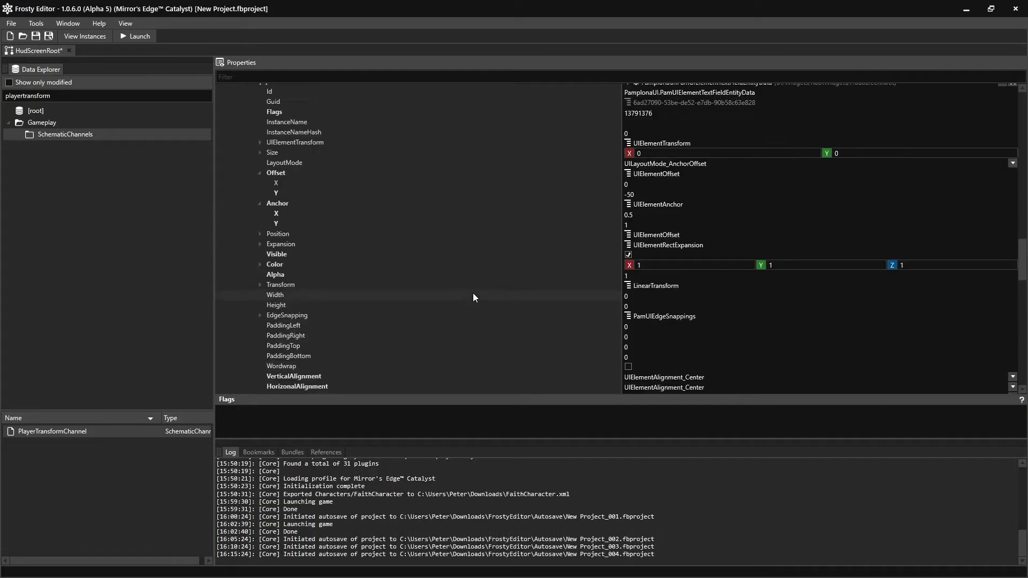
key("alt+Tab")
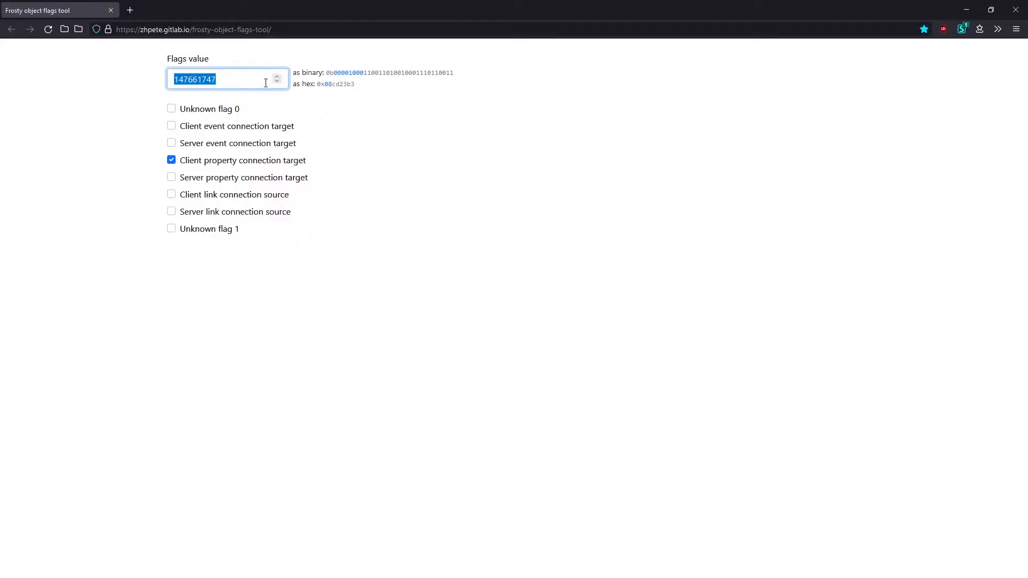
key("ctrl+v")
left_click(250, 161)
double_click(245, 81)
key("alt+Tab")
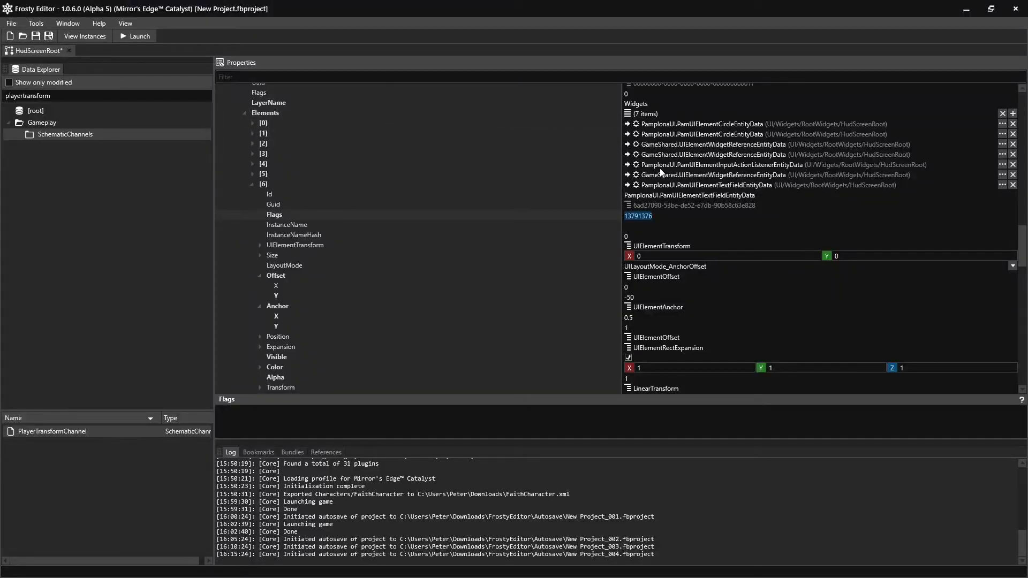
key("ctrl+v")
Launch the game and move the player around to check the coordinate text on the HUD, then return to Frosty Editor.
left_click(134, 36)
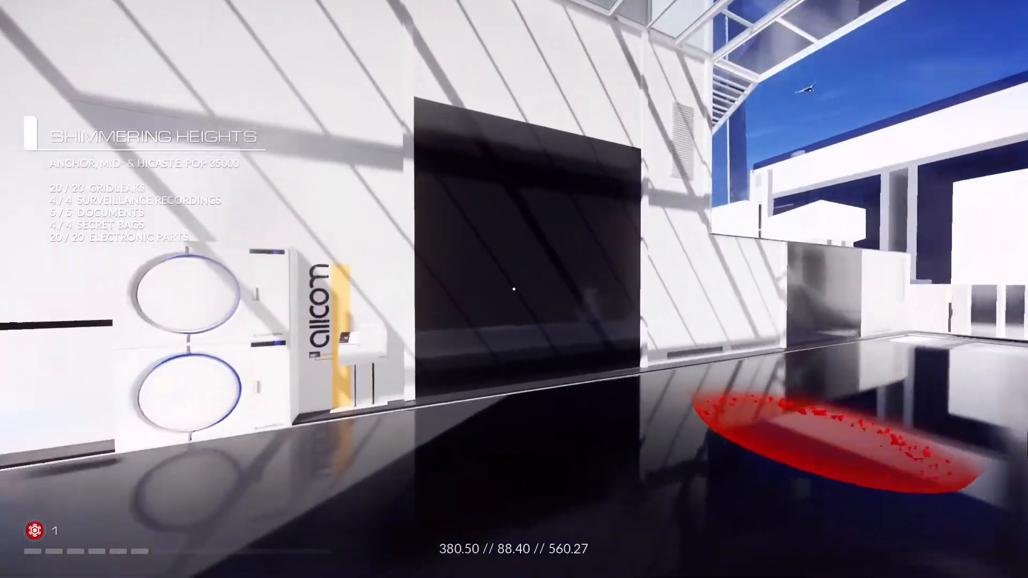
key("w")
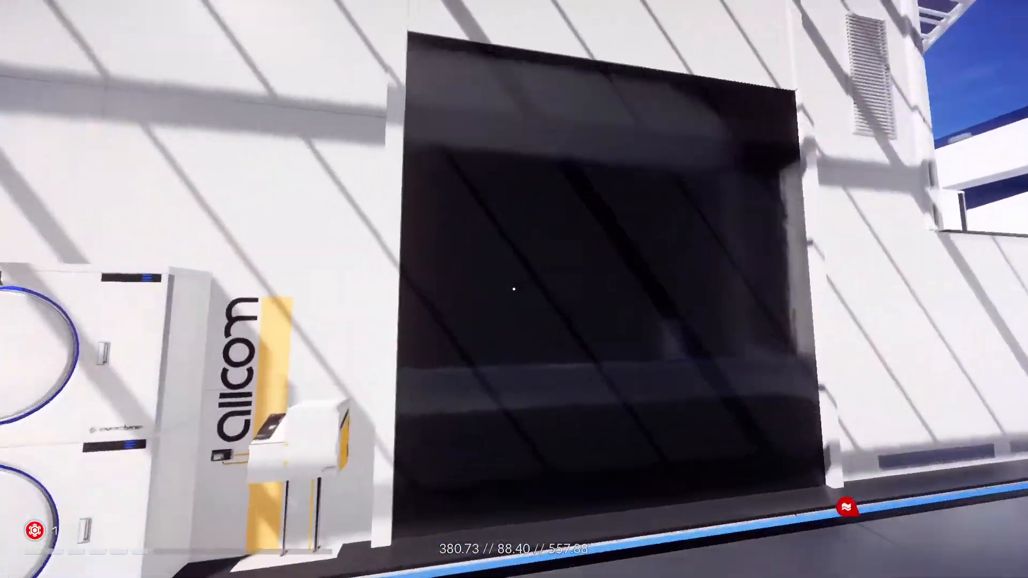
key("space")
key("q")
key("space")
key("shift")
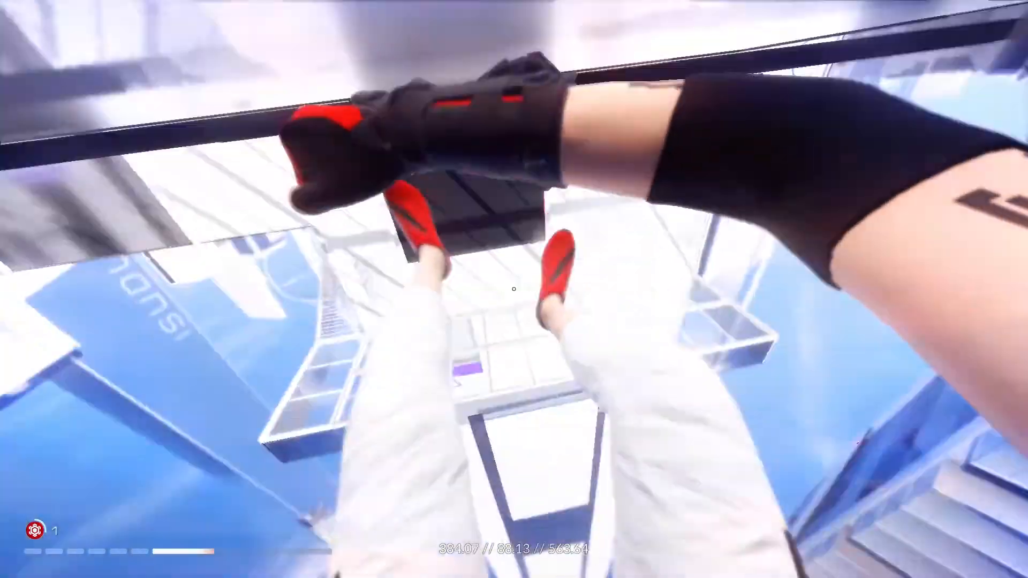
key("a")
key("space")
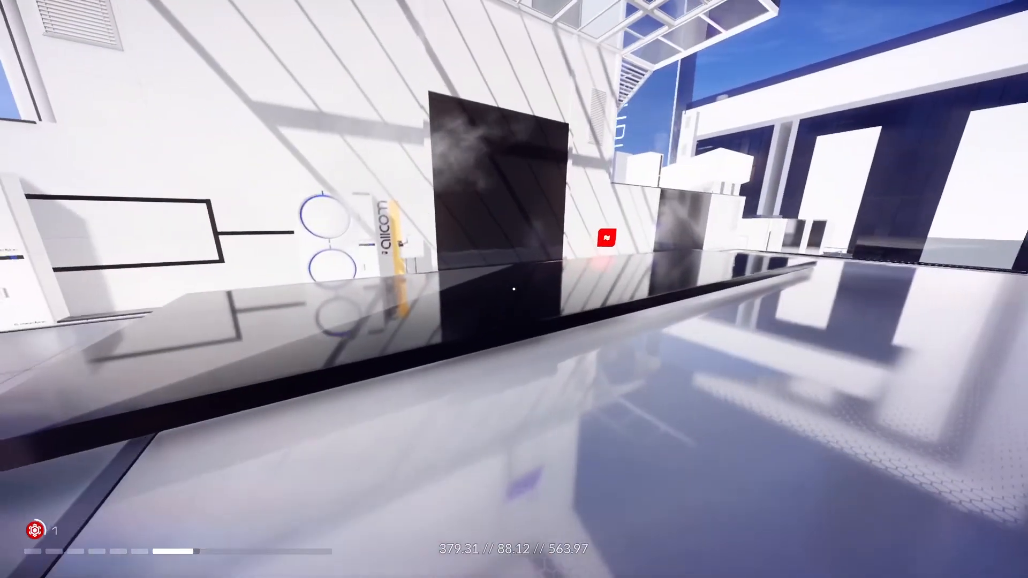
key("alt+Tab")
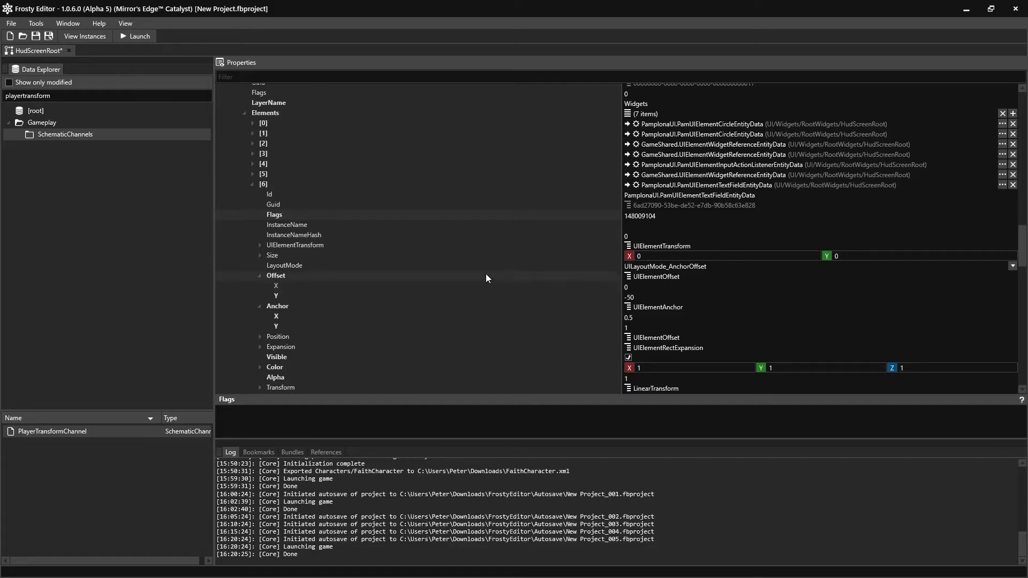
Insert a new element before the text field in the Widgets layer and create it as a PamplonaUI.PamUIElementRectangleEntityData.
double_click(278, 185)
right_click(278, 184)
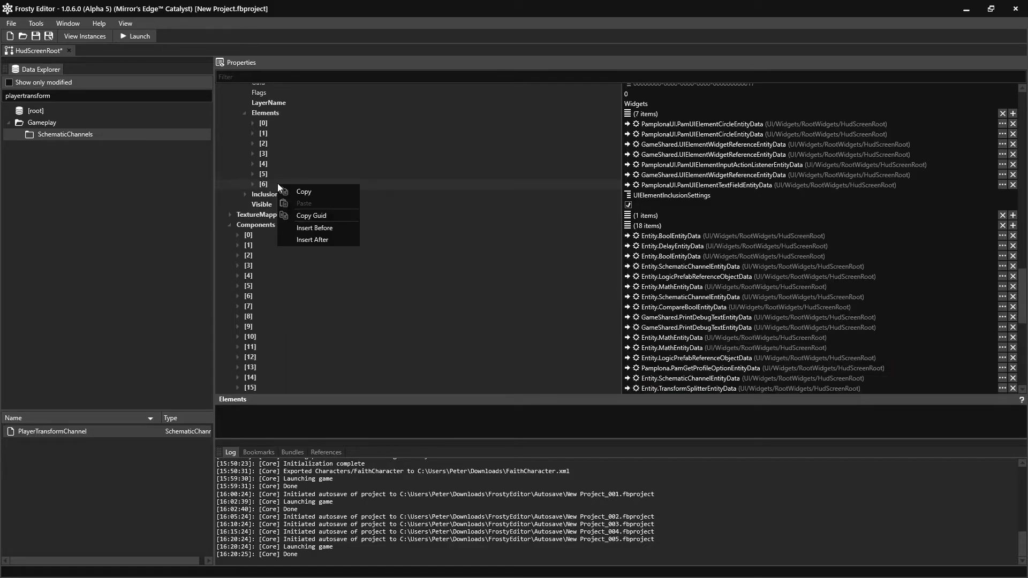
left_click(319, 227)
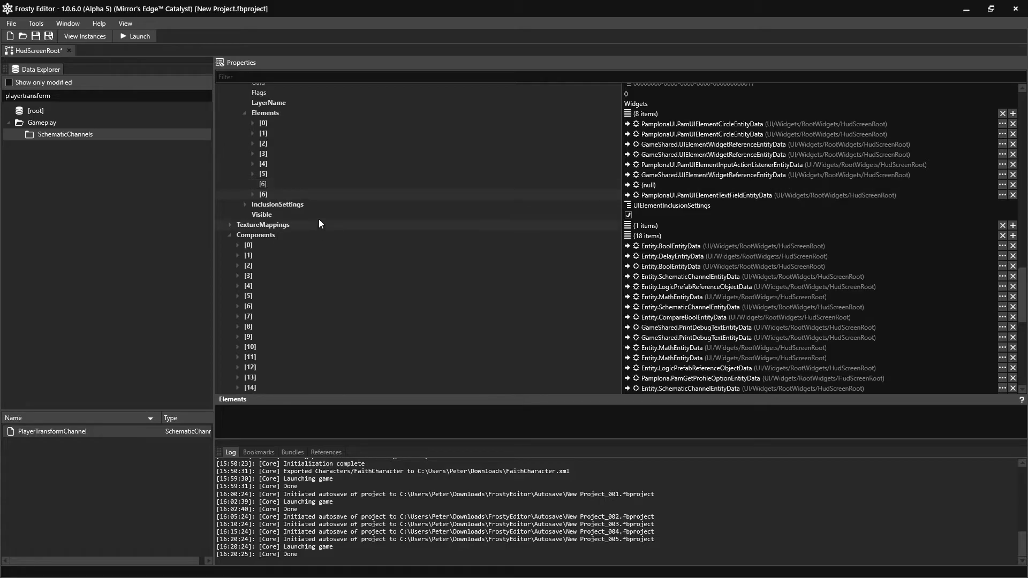
left_click(1002, 185)
left_click(814, 230)
type("rectangle")
double_click(432, 217)
double_click(465, 239)
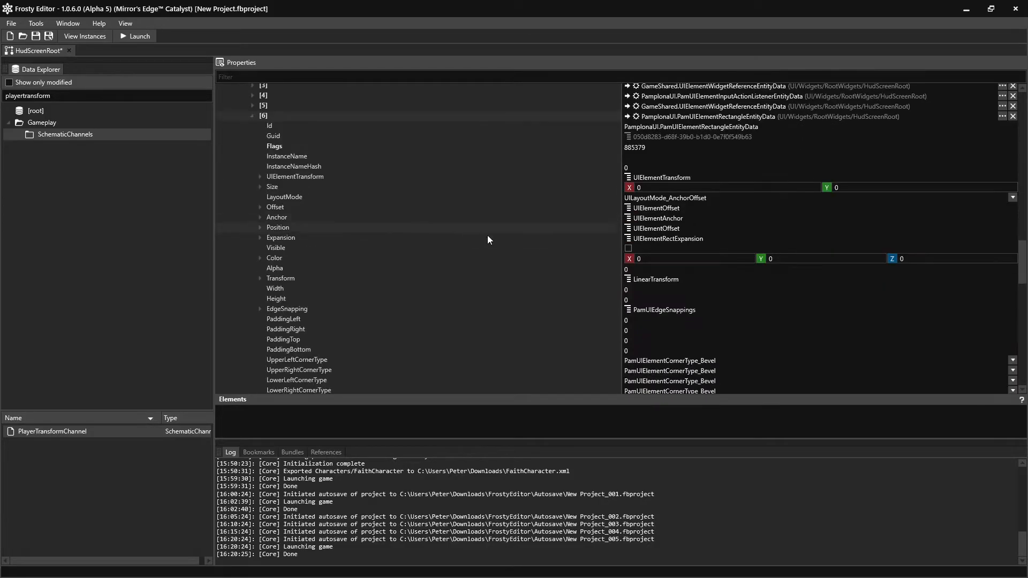
Make the rectangle element visible and filled, with an Alpha of 1.
left_click(628, 248)
left_click(626, 269)
type("1")
scroll(590, 291, "down", 7)
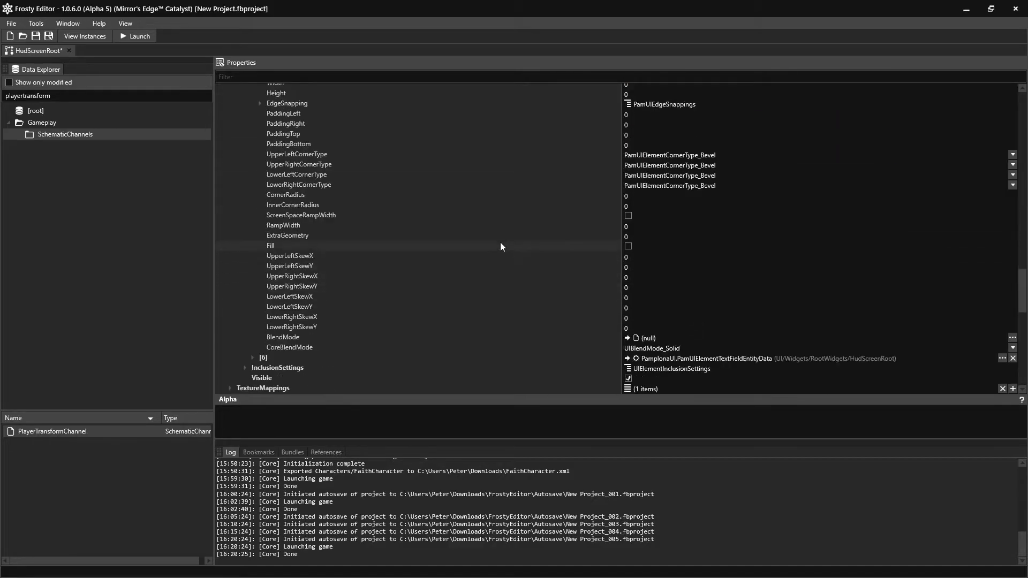
left_click(629, 247)
Set the rectangle's Anchor to X 0.5 and Y 1, and its Offset Y to -50.
scroll(365, 250, "up", 8)
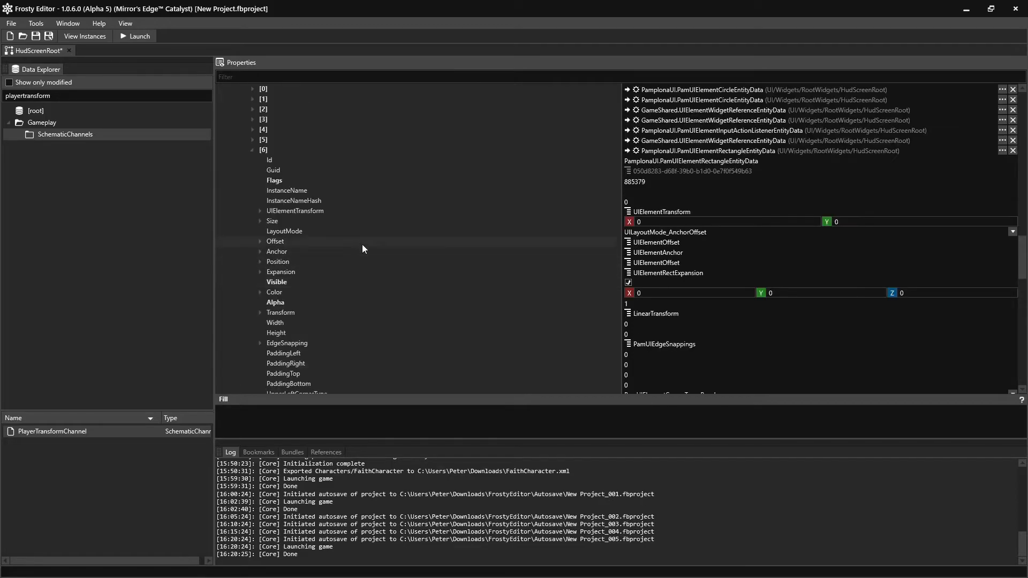
double_click(293, 252)
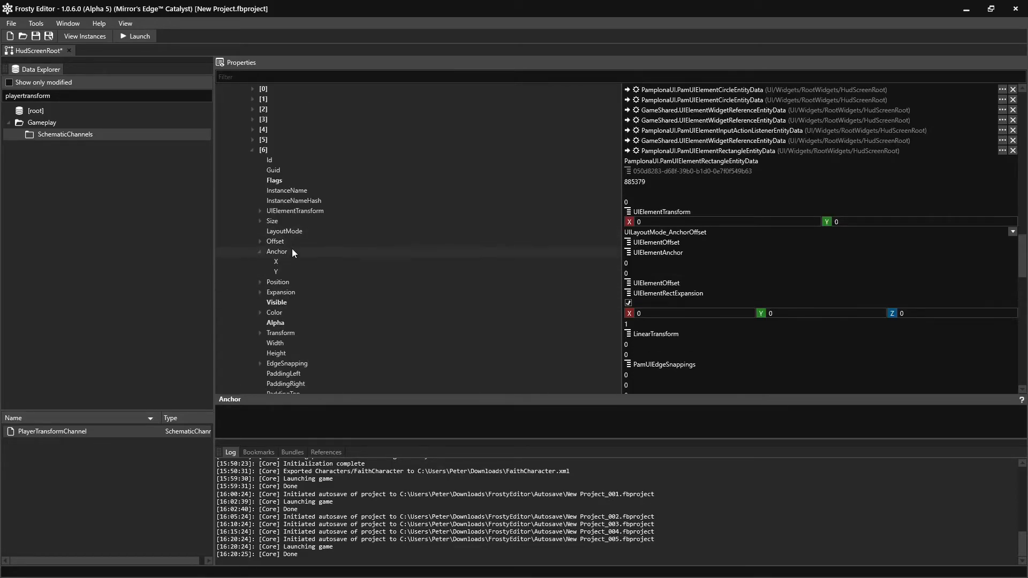
left_click(699, 264)
type(".5")
double_click(283, 243)
left_click(671, 264)
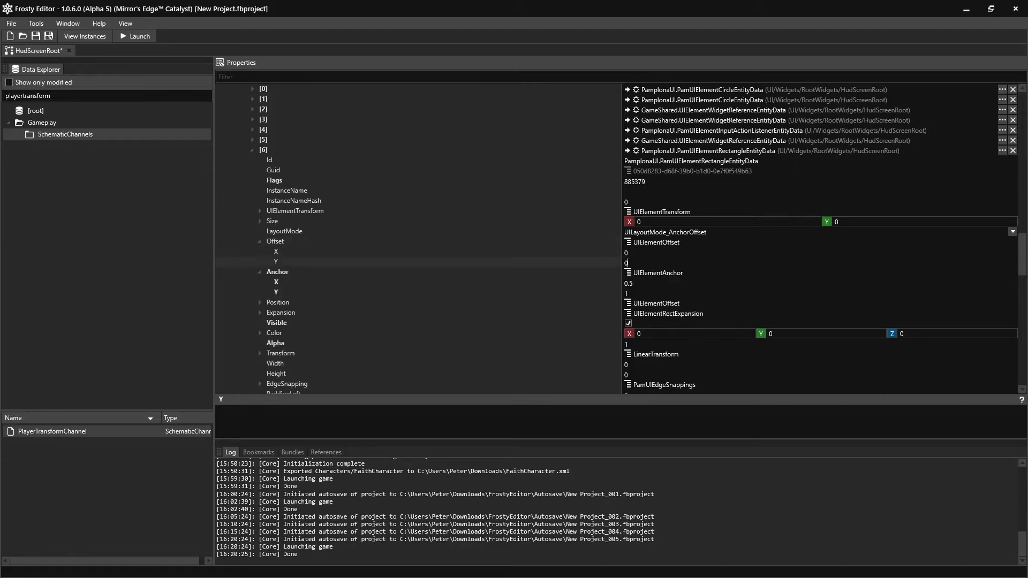
type("-5")
key("Return")
Set the rectangle's Width to 300 and Height to 50.
scroll(499, 250, "down", 1)
left_click(642, 330)
type("300")
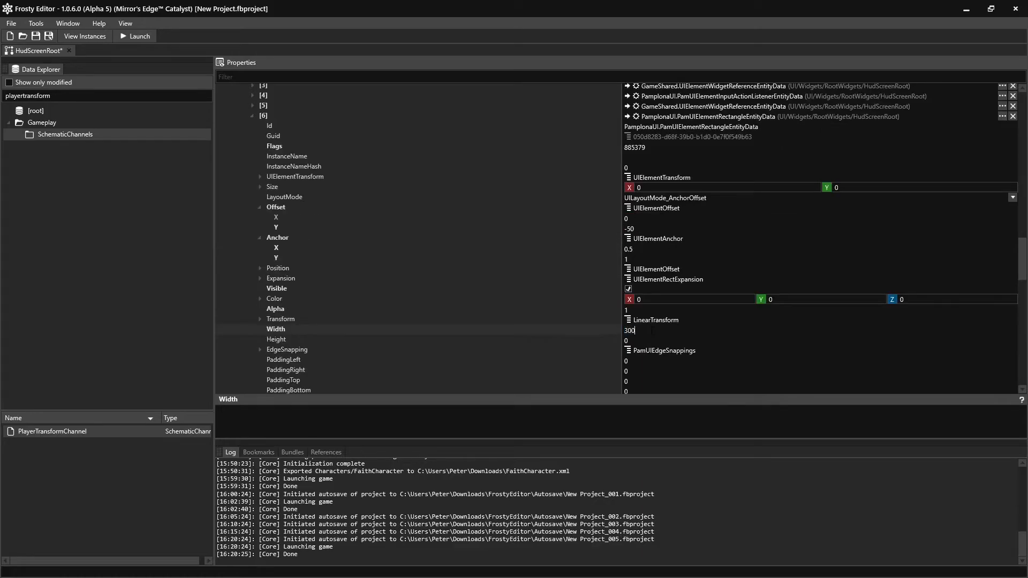
key("Tab")
type("50")
Set the rectangle's Size to X 300 and Y 50.
scroll(559, 251, "up", 2)
left_click(444, 254)
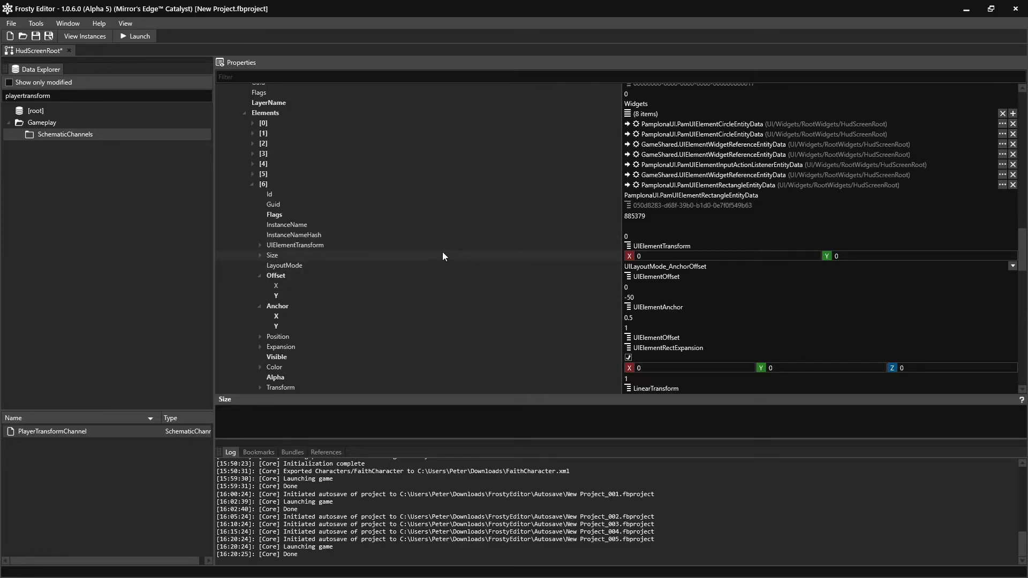
double_click(644, 258)
type("300")
key("Tab")
type("50")
Launch the game and move the player to check the rectangle's placement against the coordinate text.
left_click(136, 36)
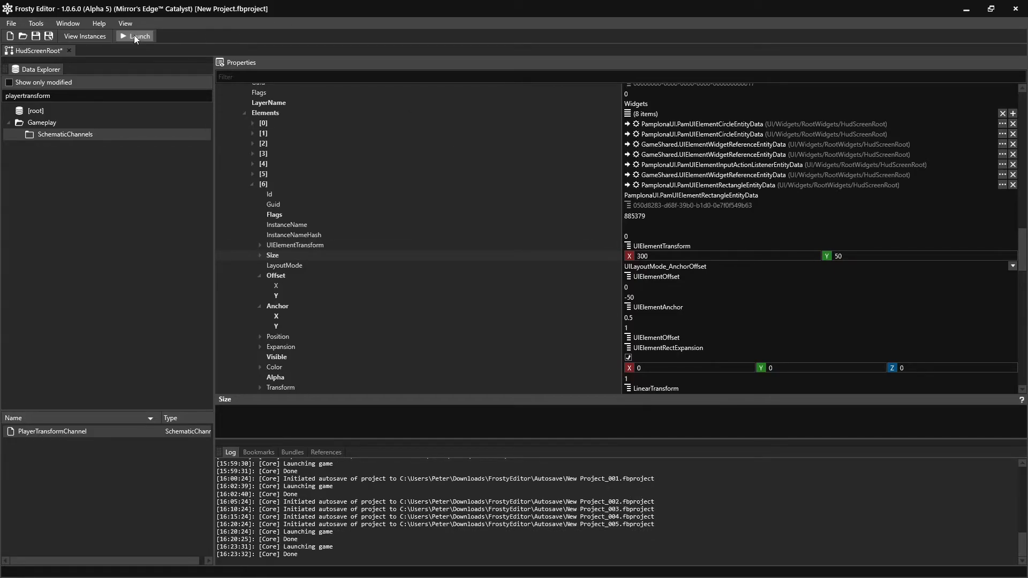
key("alt+Tab")
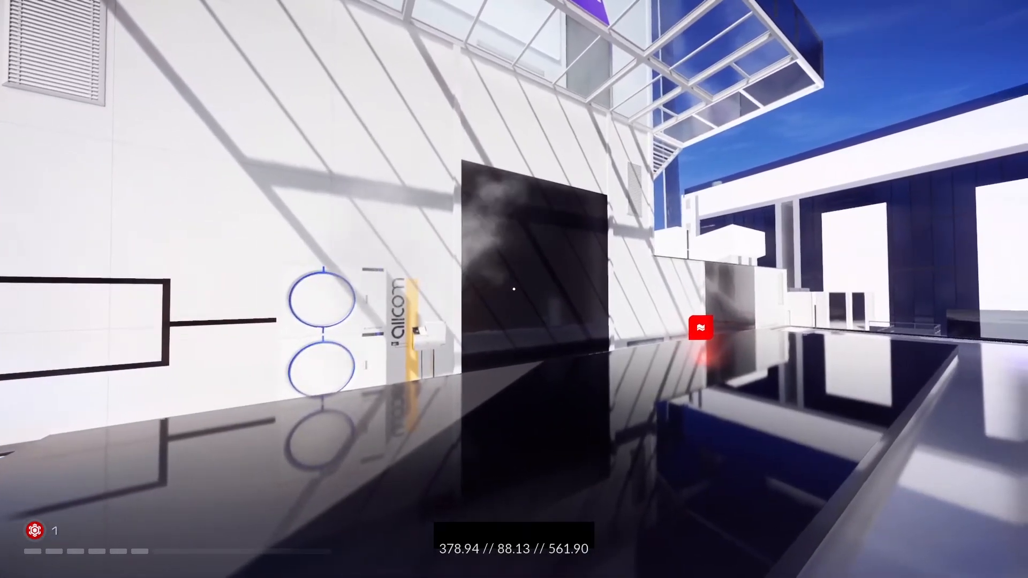
key("w")
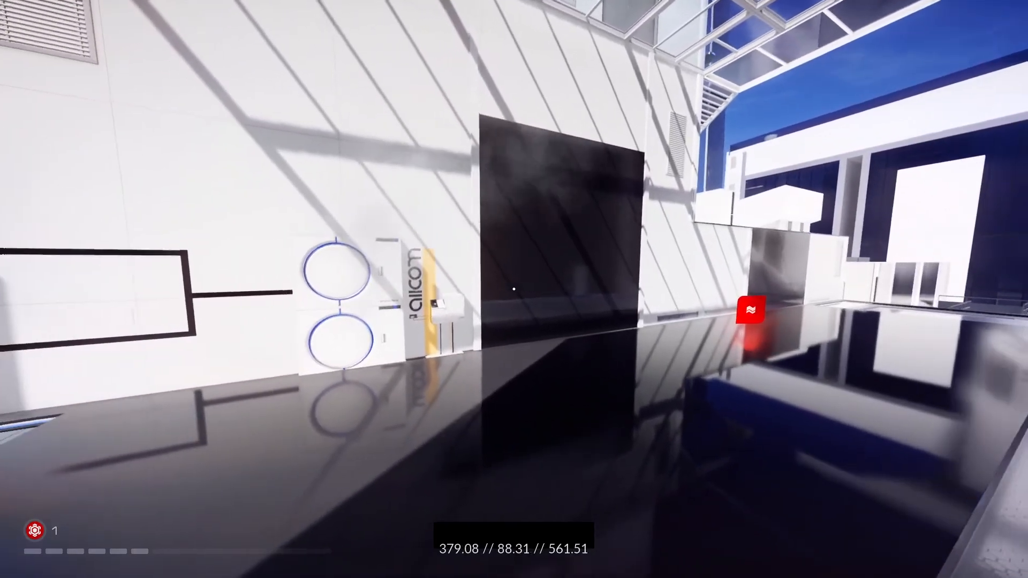
Set the rectangle's Height and Size Y to 40, and its Offset Y to -25.
key("w")
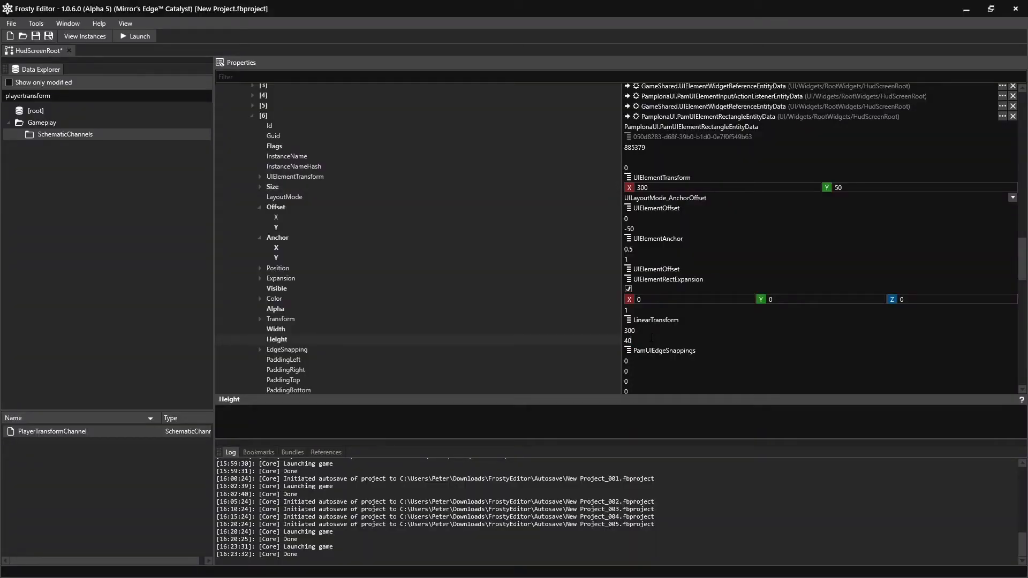
double_click(851, 188)
type("40")
left_click_drag(637, 232, 628, 232)
type("25")
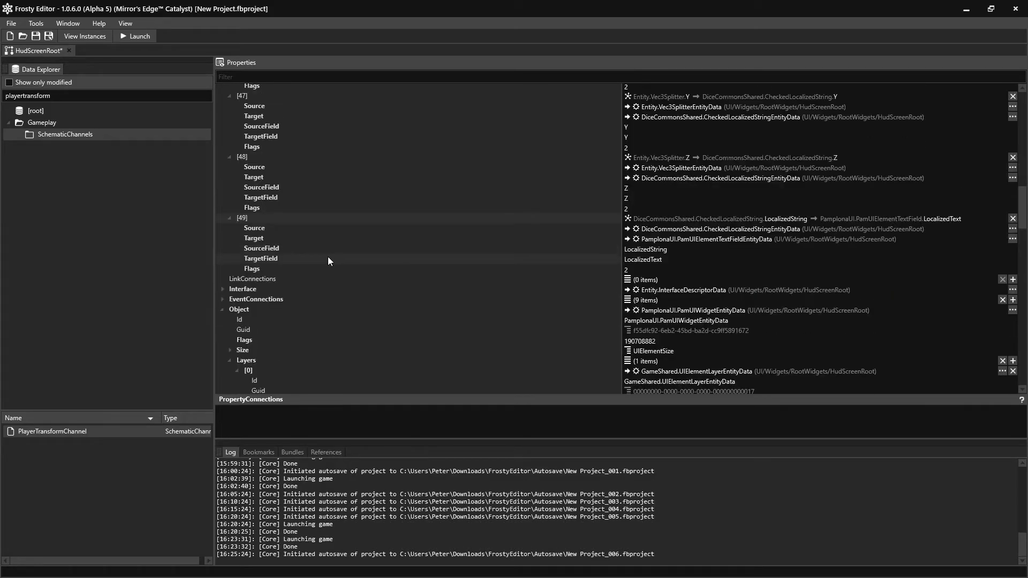
Add a property connection after entry [49] with the PamUIElementTextFieldEntityData as Source and the PamUIElementRectangleEntityData as Target.
scroll(327, 256, "up", 1)
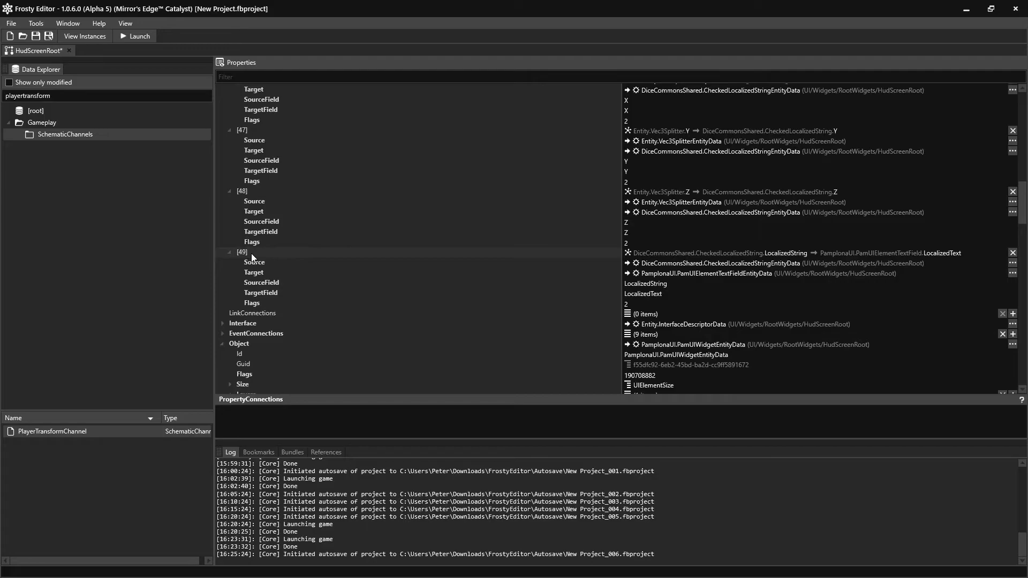
right_click(252, 252)
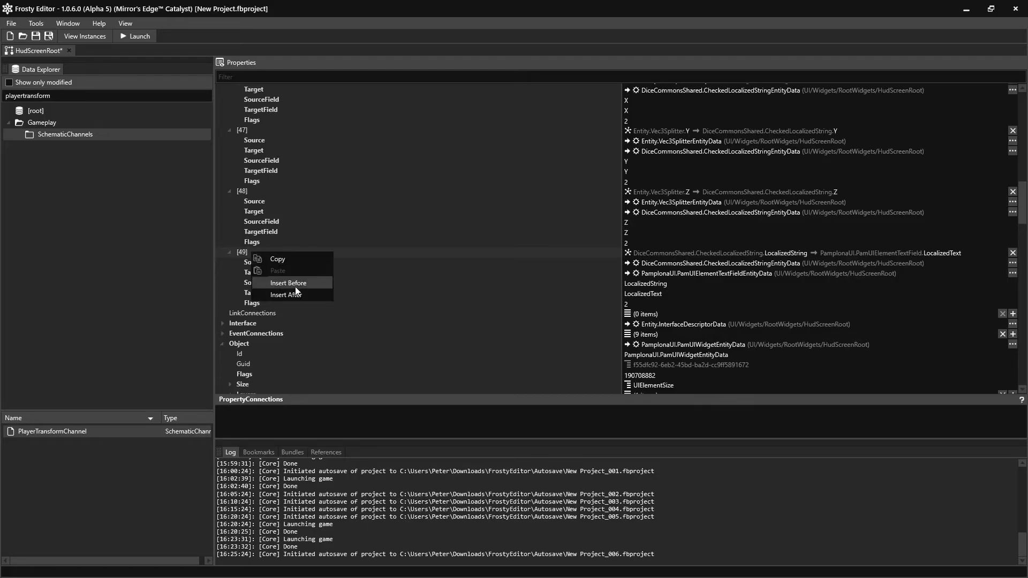
left_click(297, 291)
left_click(1013, 324)
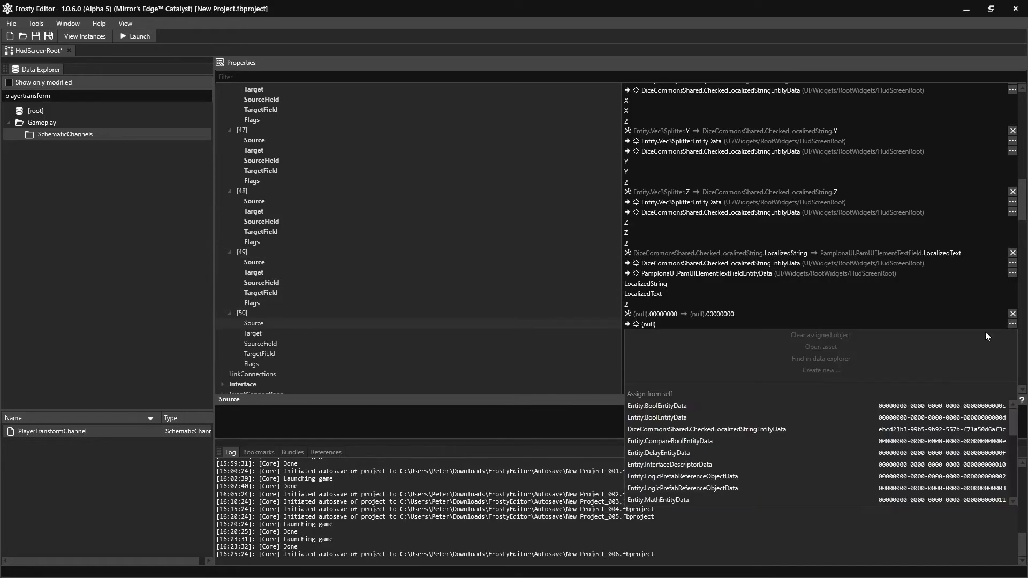
scroll(768, 447, "down", 4)
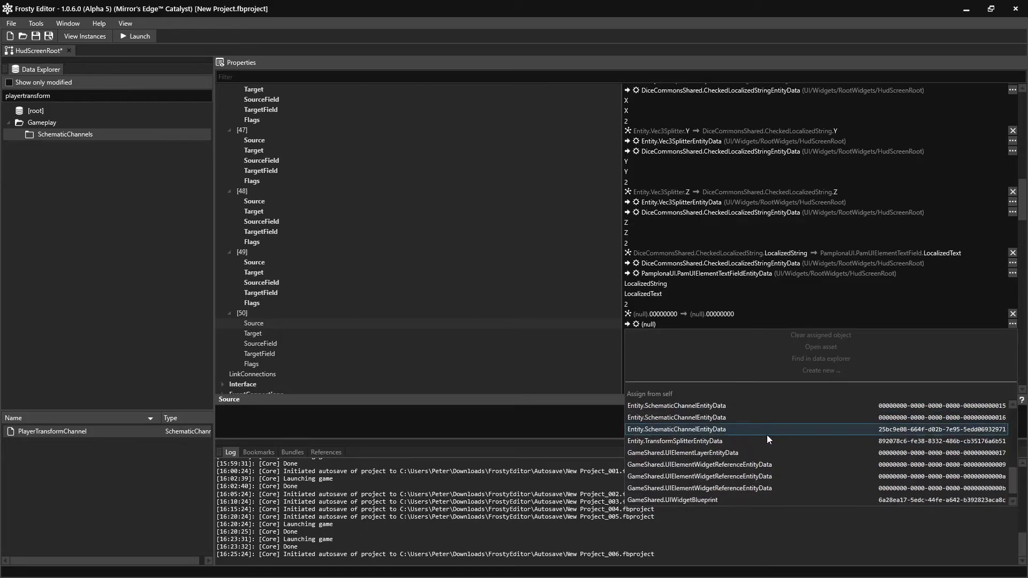
left_click(720, 440)
left_click(1013, 334)
scroll(760, 438, "down", 2)
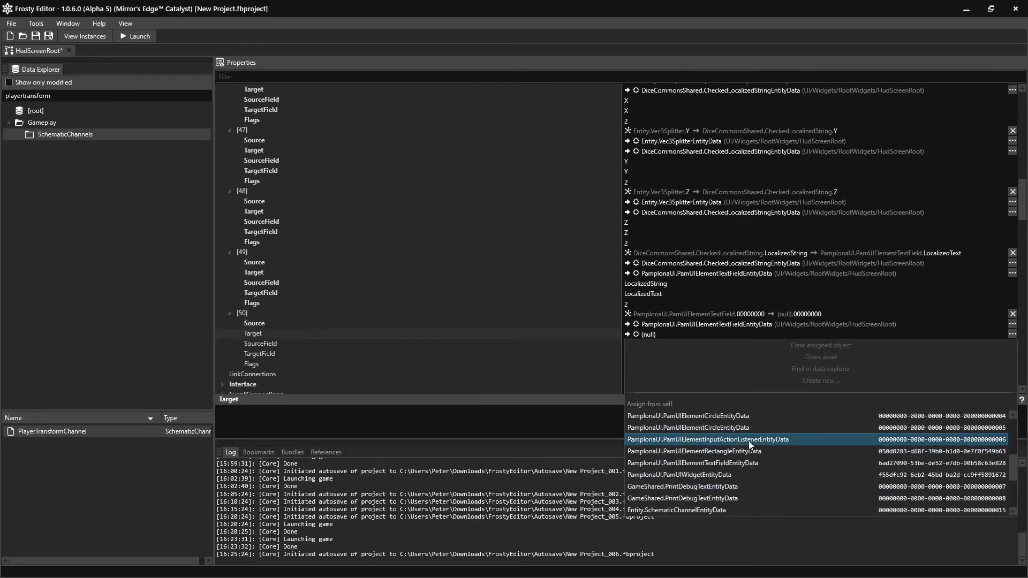
left_click(738, 448)
Set the new connection's SourceField and TargetField to Width and its Flags to 2.
key("Tab")
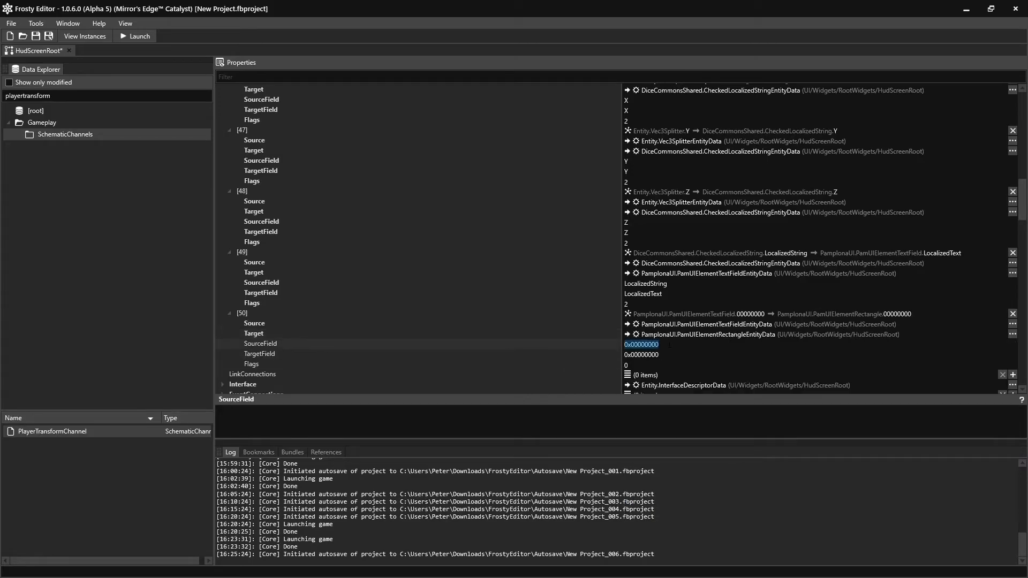
type("Width")
key("Tab")
type("Width")
key("Tab")
type("2")
Expand text field element [7] and enable its AutoAdjustWidth option.
scroll(509, 281, "down", 7)
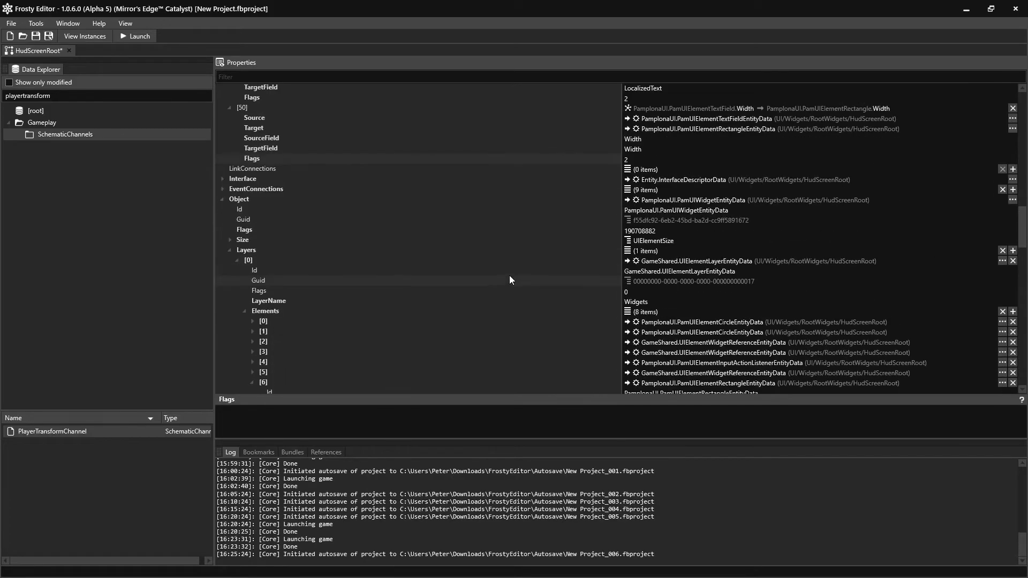
scroll(494, 249, "down", 18)
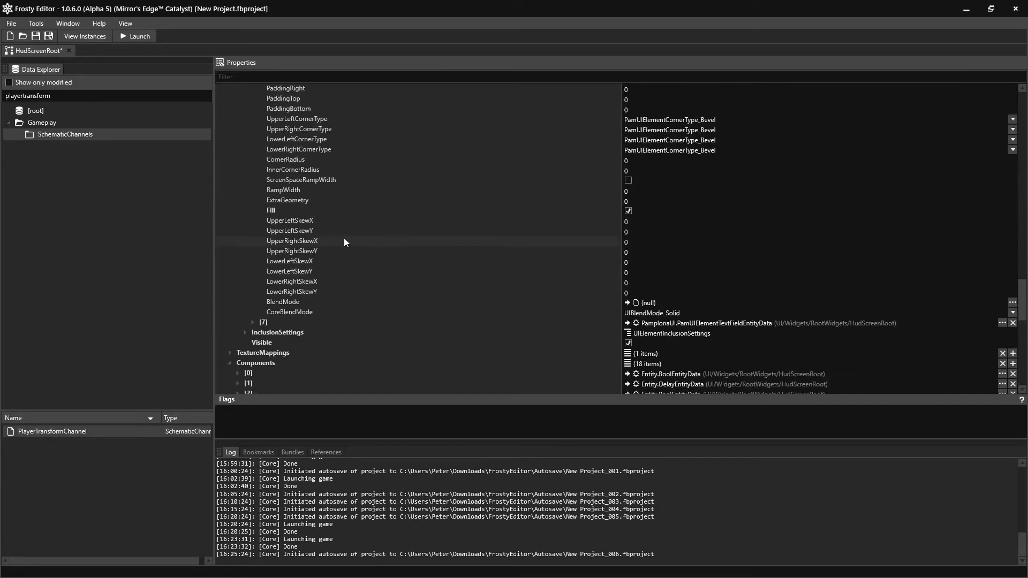
left_click(252, 288)
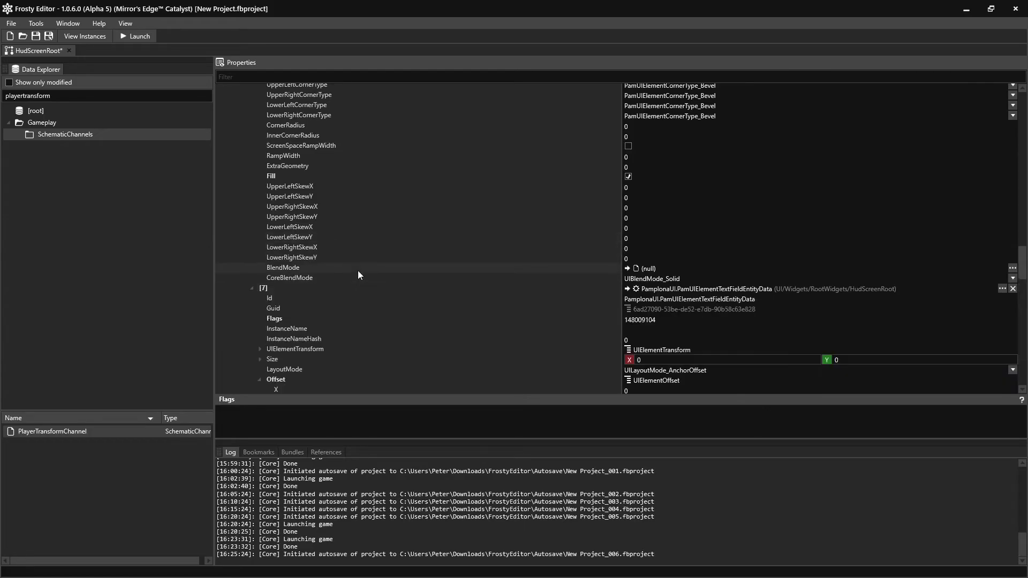
scroll(373, 271, "down", 10)
scroll(374, 271, "down", 3)
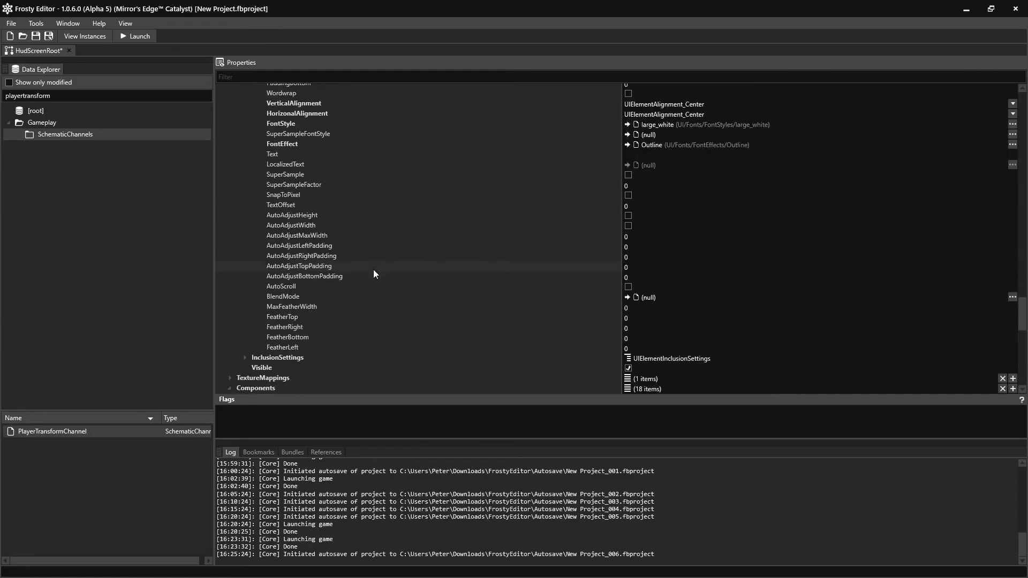
left_click(627, 226)
Set the Size X of rectangle element [6] to 1920.
scroll(585, 249, "up", 12)
scroll(584, 255, "up", 18)
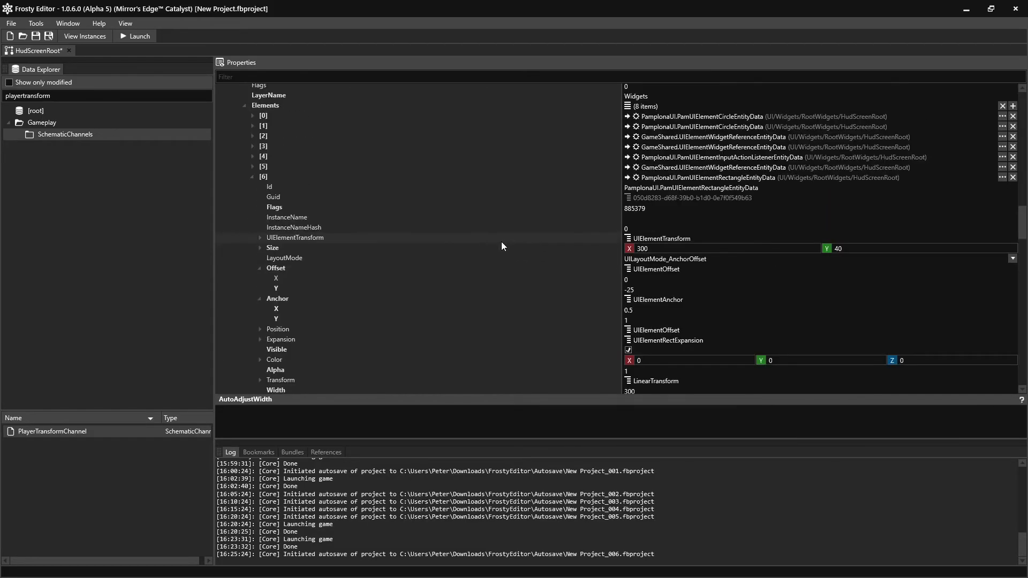
left_click(660, 247)
type("1920")
left_click(477, 239)
Convert the rectangle's flags value 885379 with the Frosty object flags tool in Firefox and set its Flags to 135103107.
left_click(653, 210)
key("alt+Tab")
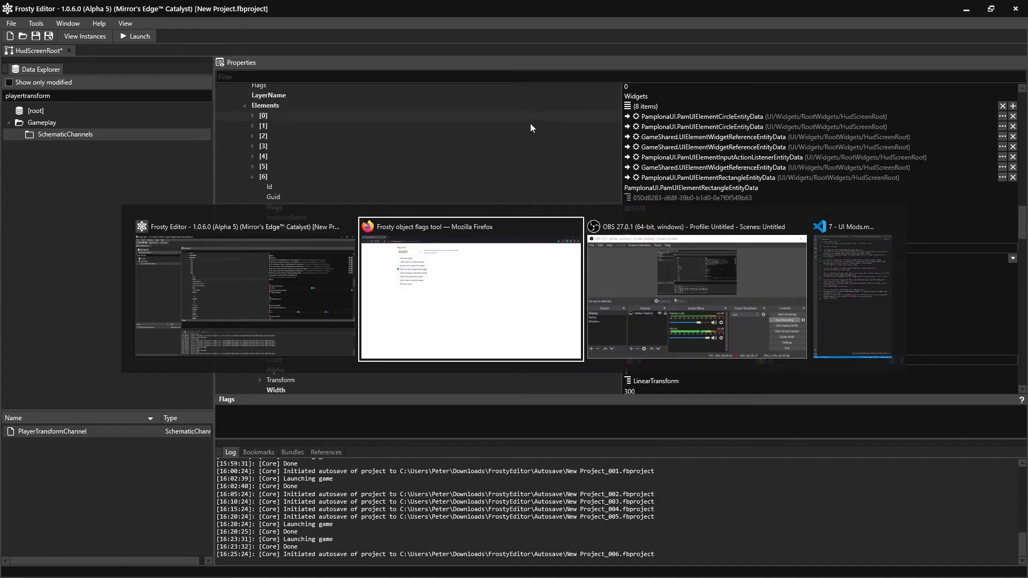
type("885379")
left_click(237, 161)
left_click(239, 80)
key("ctrl+a")
key("ctrl+c")
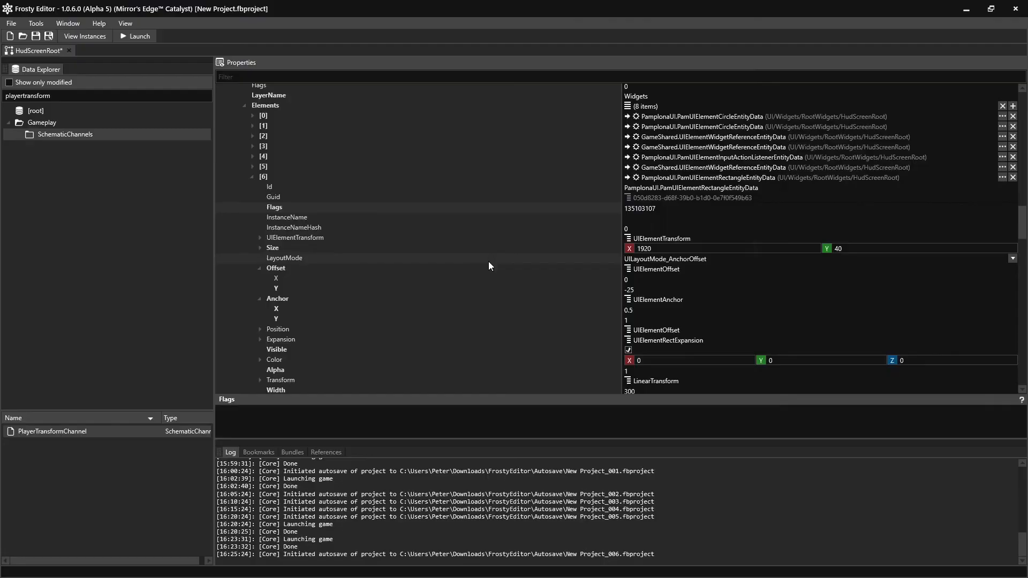
Launch the game and move the player around to check how the rectangle's width follows the coordinate text.
left_click(139, 37)
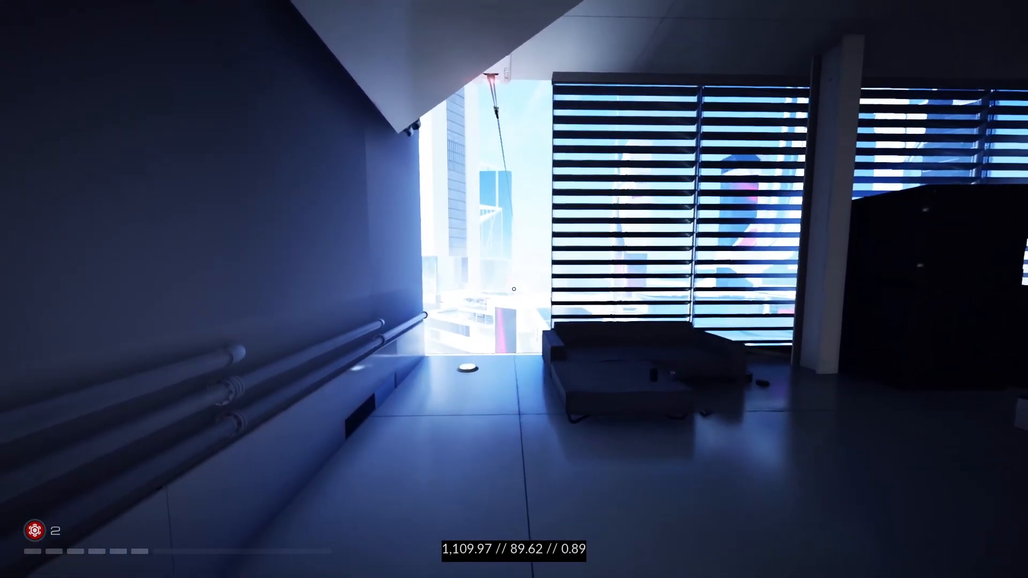
key("space")
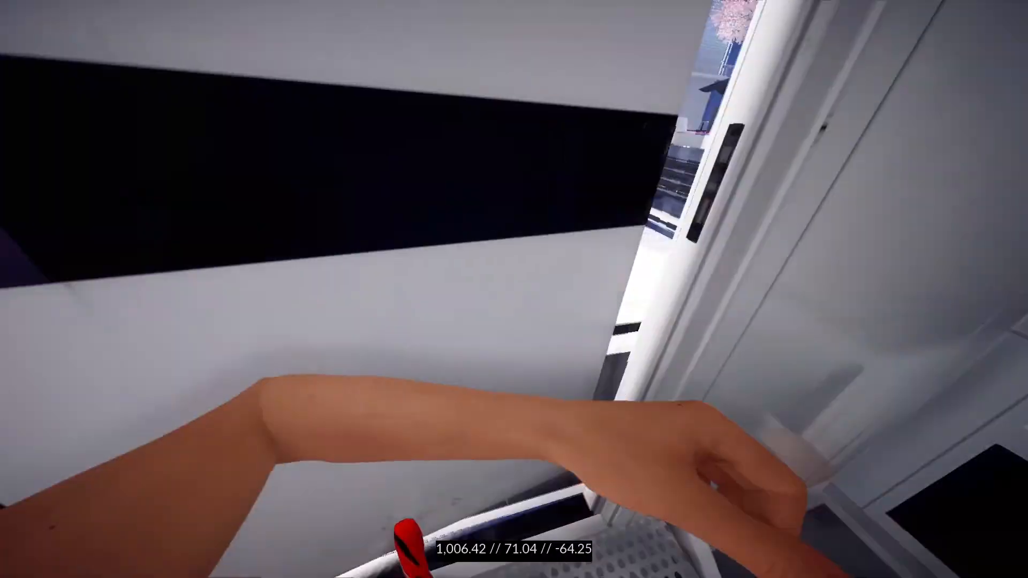
key("w")
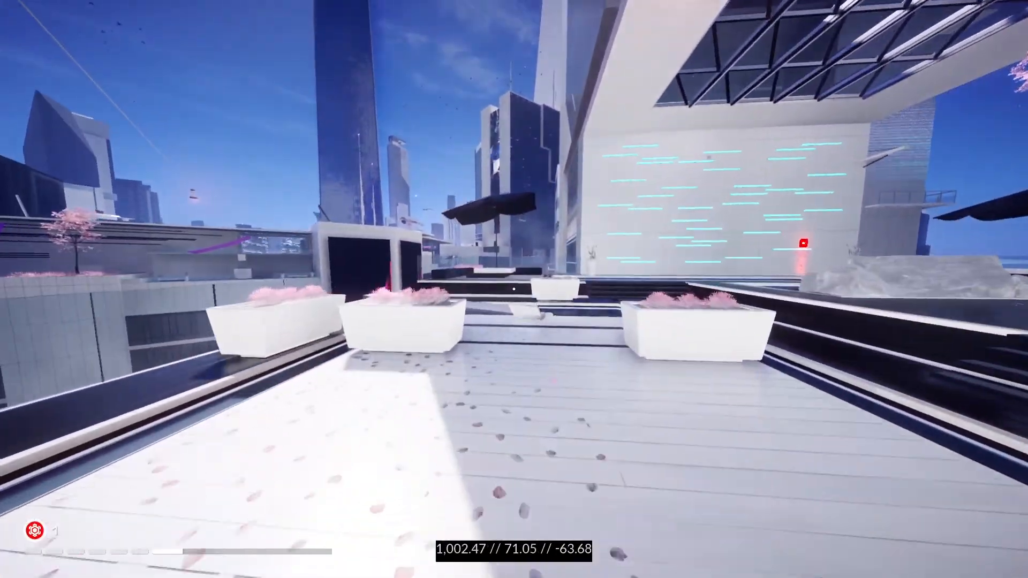
key("w")
key("w")
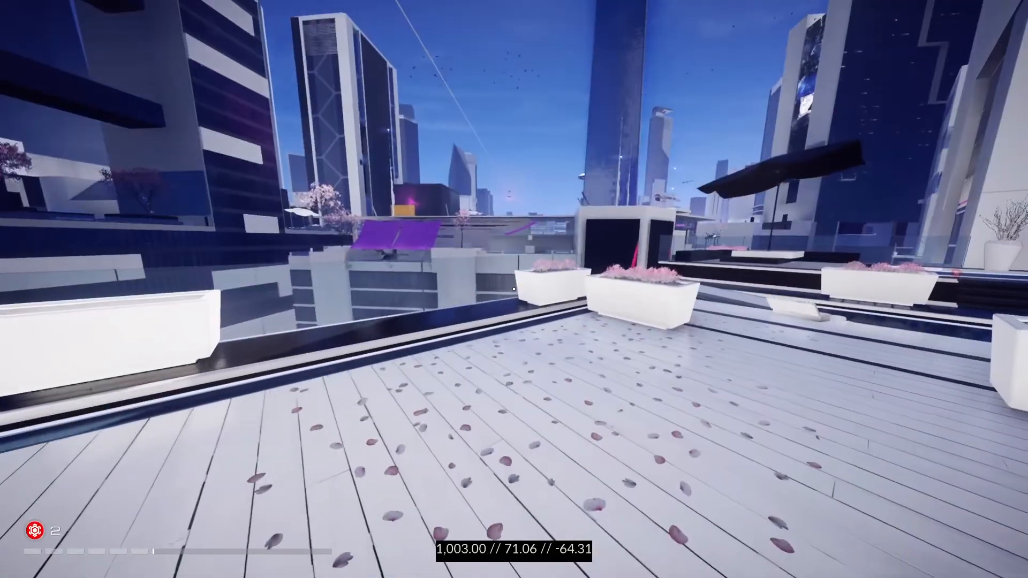
key("d")
key("a")
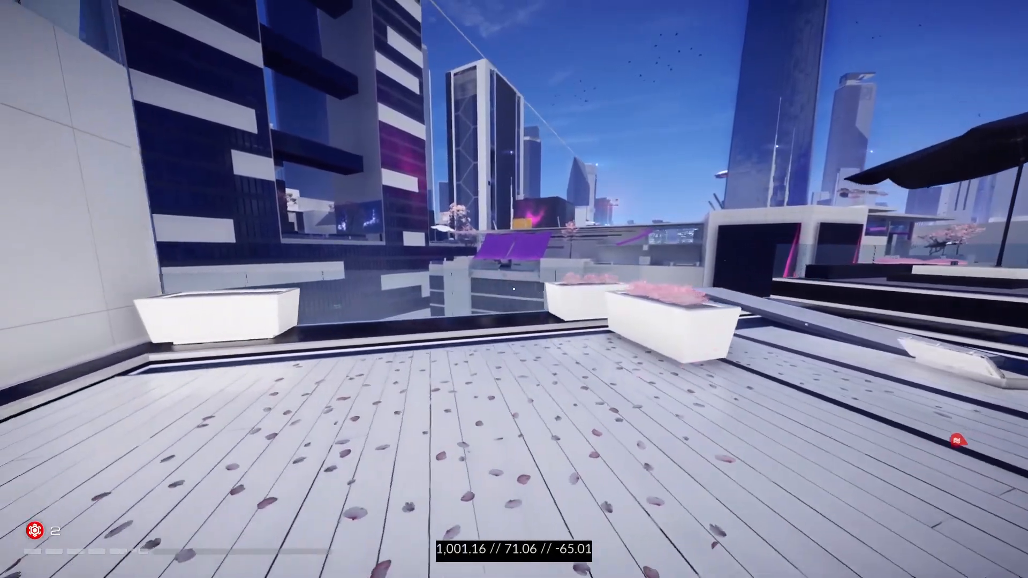
key("d")
key("a")
key("w")
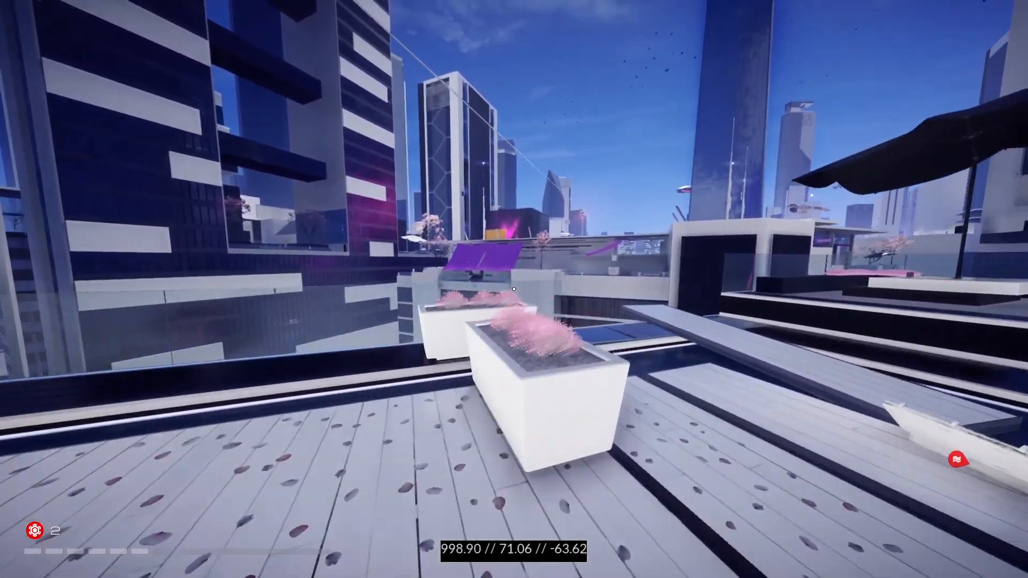
key("d")
key("a")
key("d")
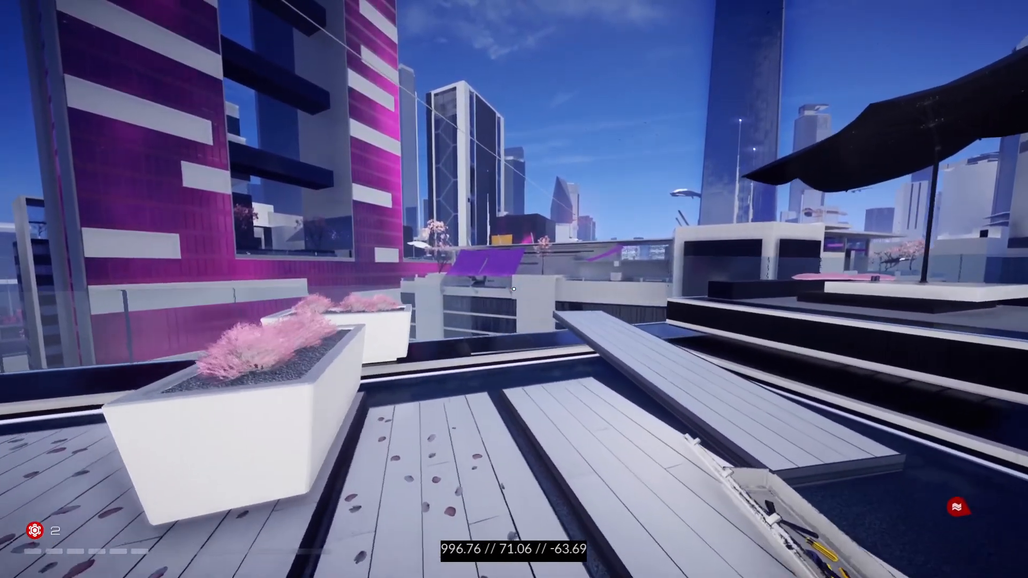
key("a")
key("a")
key("d")
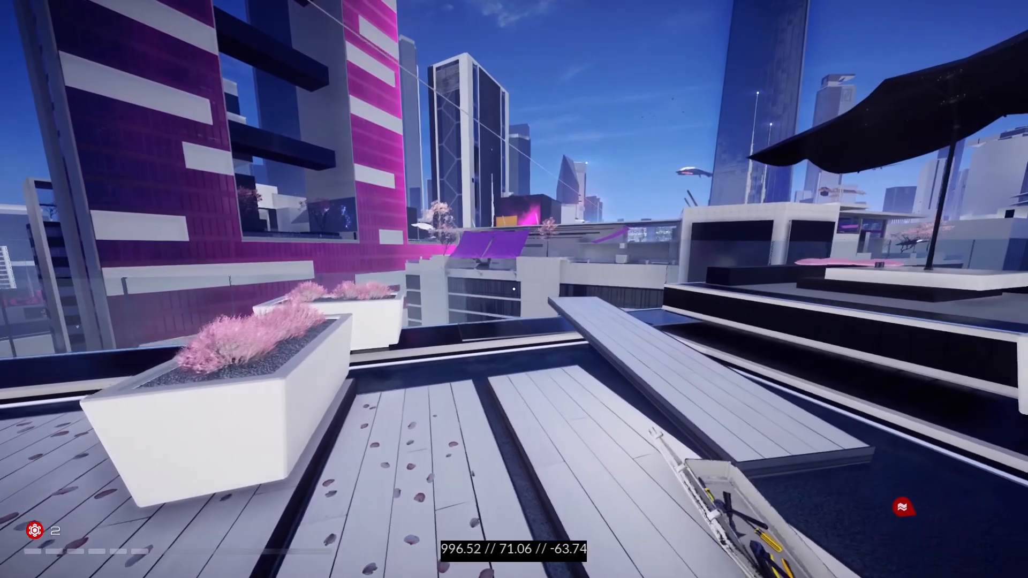
key("a")
key("d")
key("w")
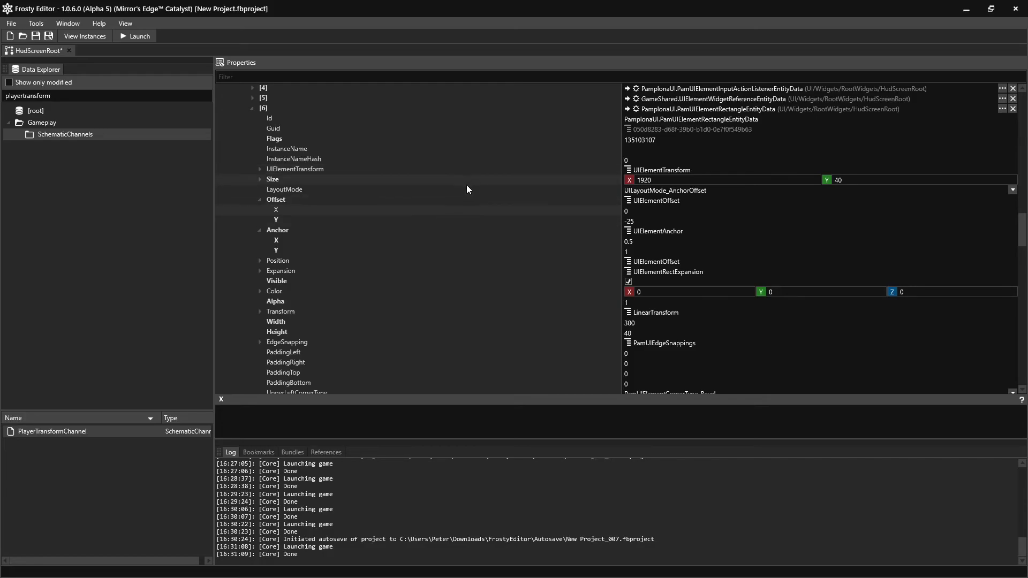
Set the text field's AutoAdjustLeftPadding to 10 and set its AutoAdjustRightPadding too.
scroll(508, 256, "down", 10)
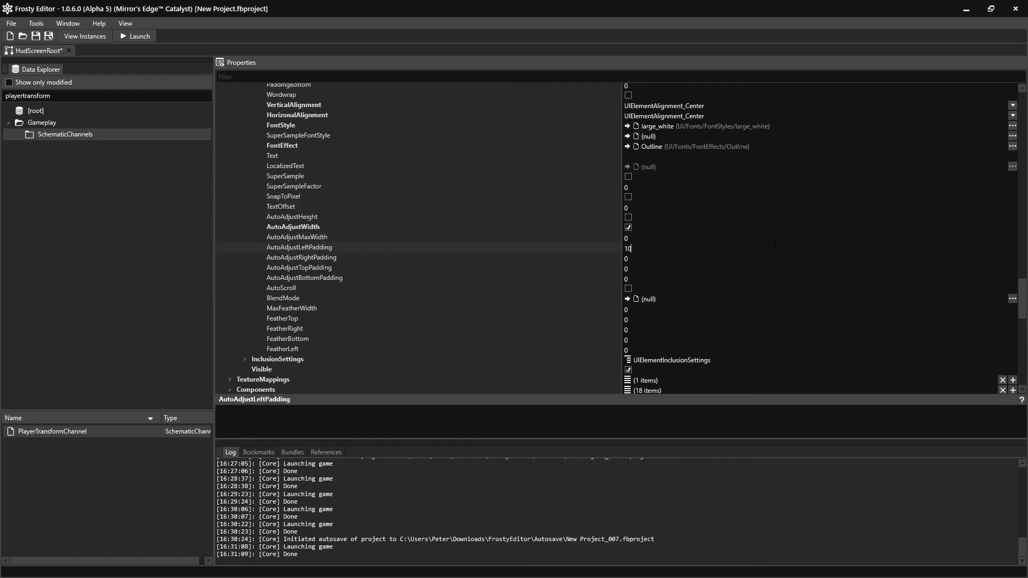
key("Tab")
Expand rectangle element [6] and set its Offset Y to -30.
scroll(314, 293, "up", 10)
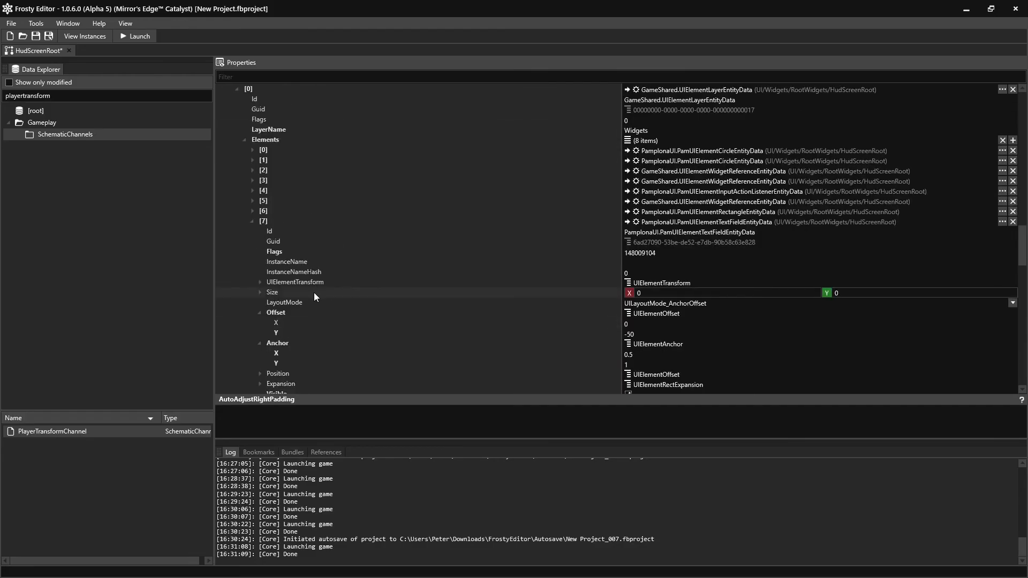
left_click(253, 211)
scroll(273, 224, "down", 3)
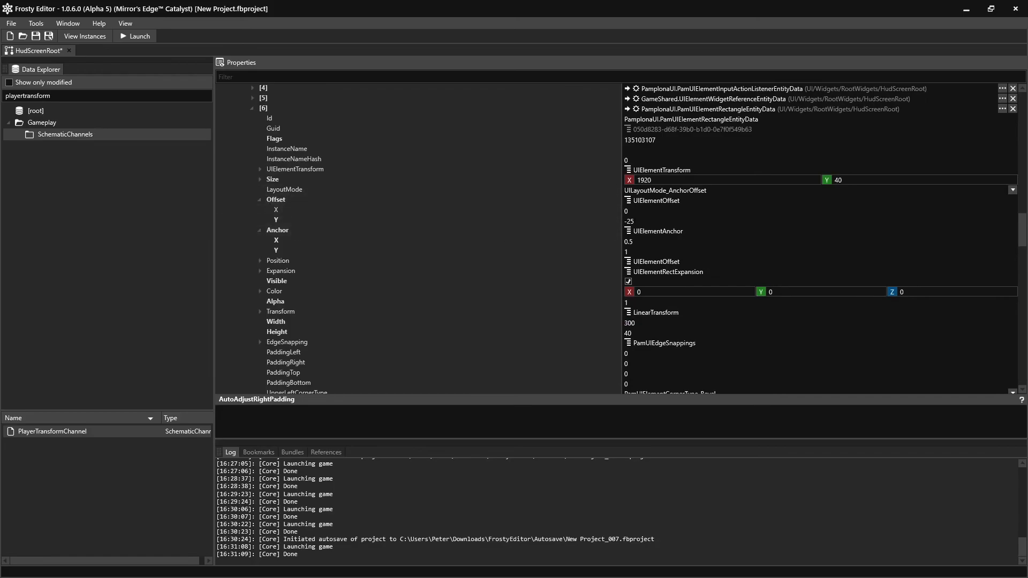
type("-30")
Launch the game, then run and jump with the player to check the background's padding and vertical alignment around the coordinates.
left_click(146, 37)
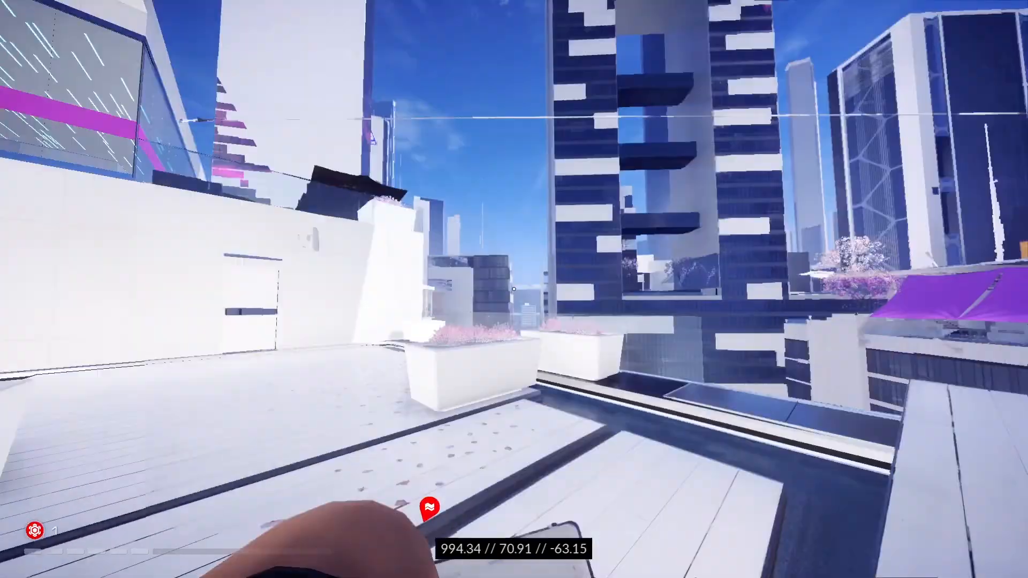
key("w")
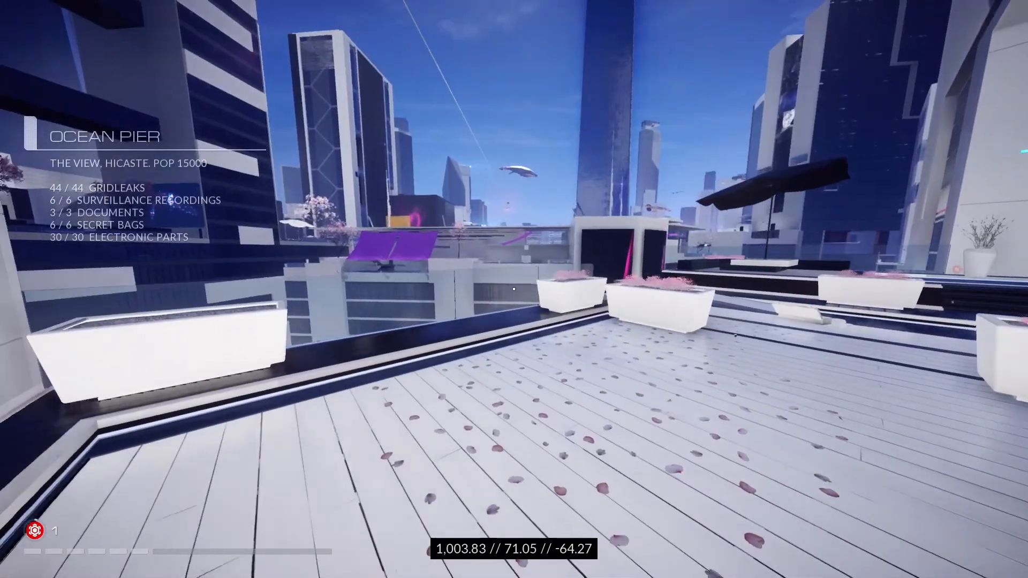
key("w")
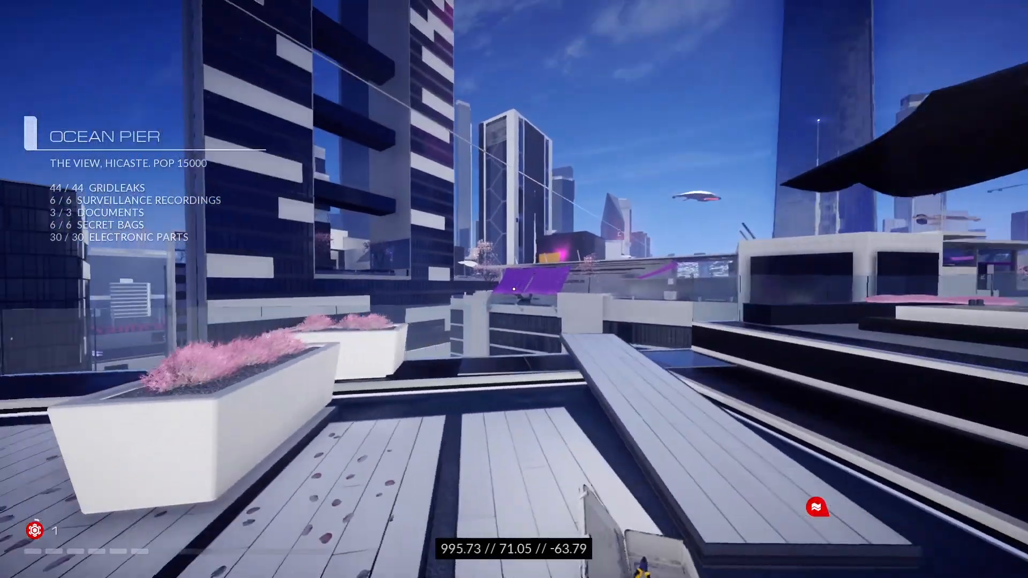
key("d")
key("w")
key("d")
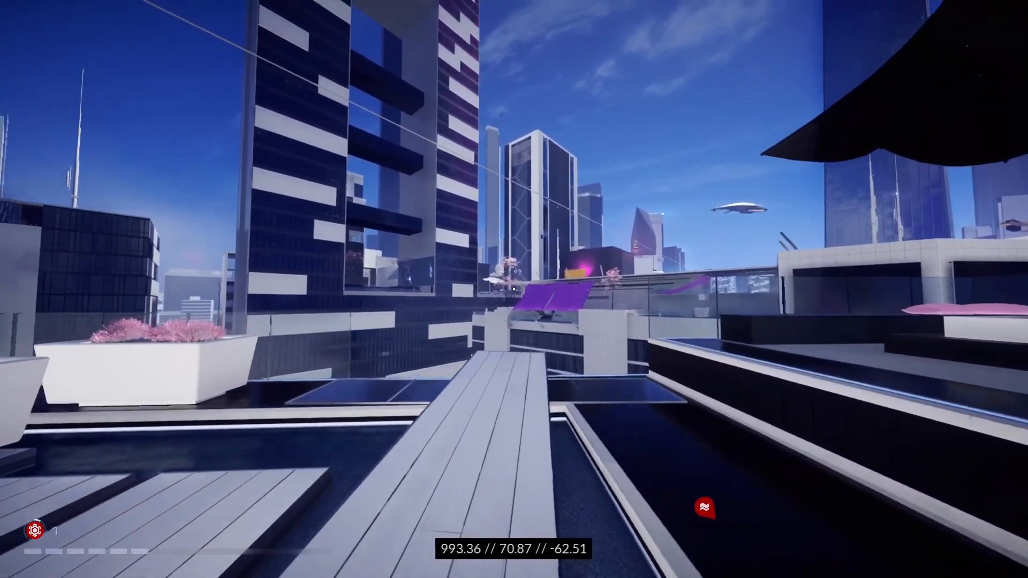
key("space")
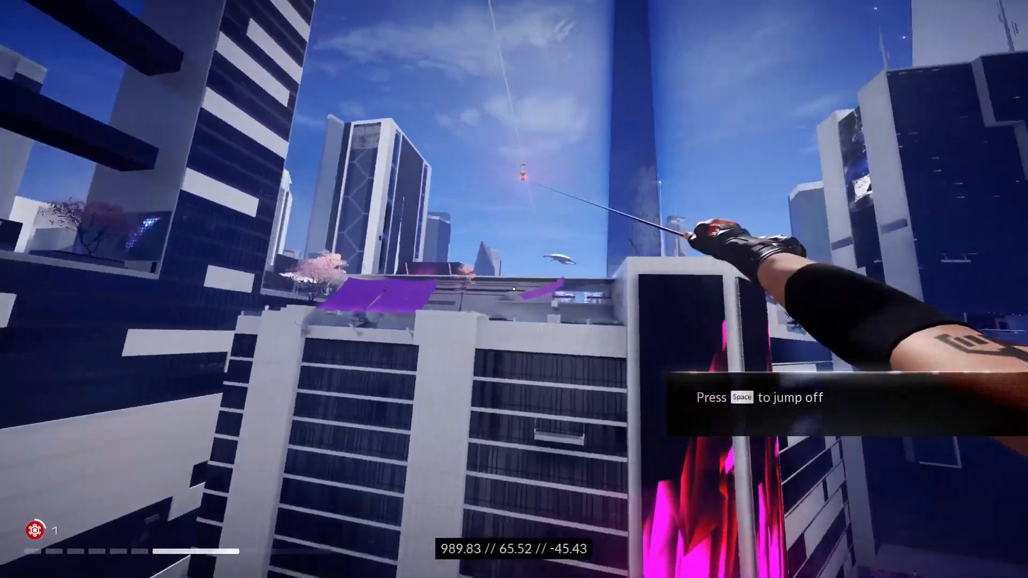